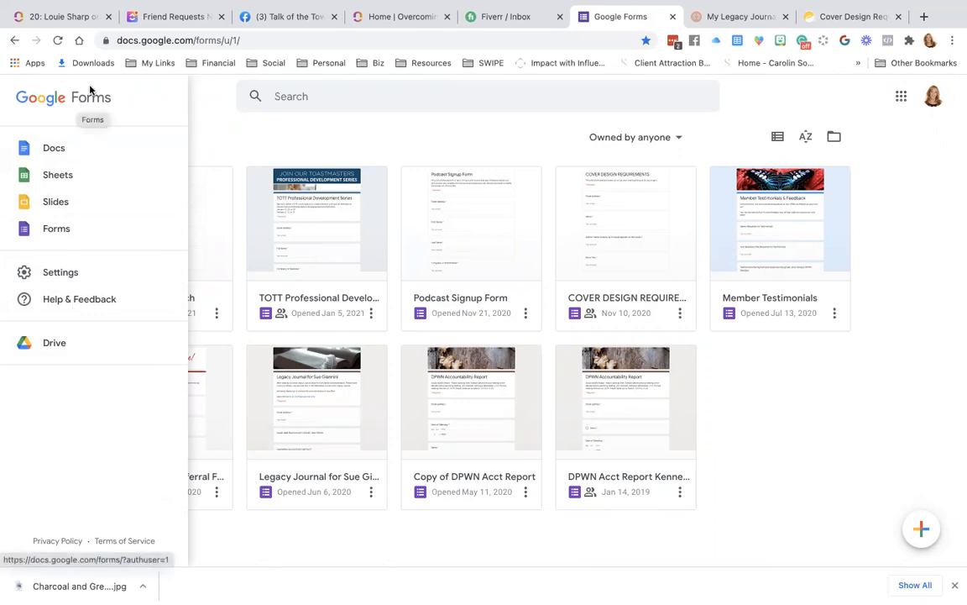
Open the TOTT Professional Development Series form from Recent forms for editing.
click(256, 40)
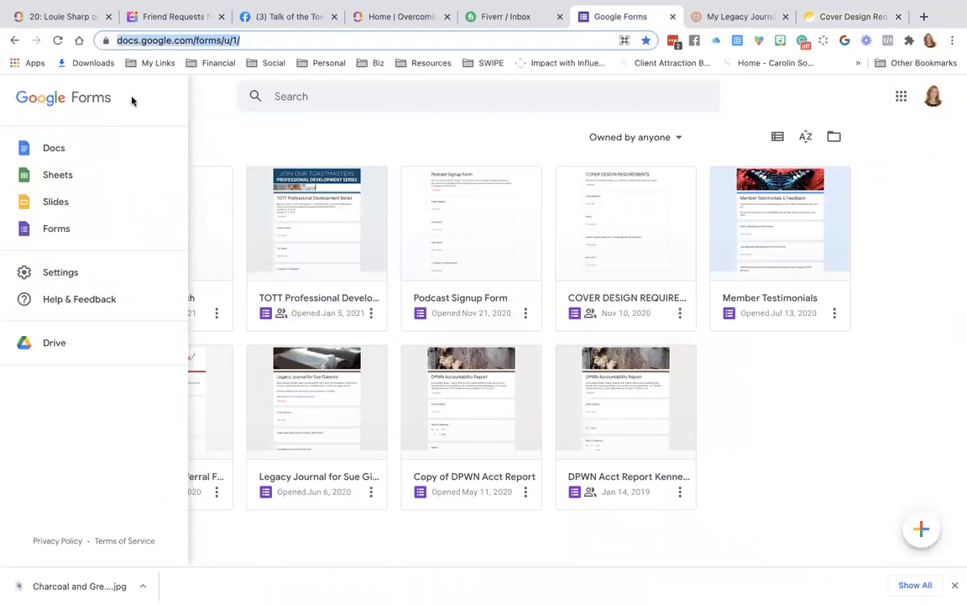
click(369, 118)
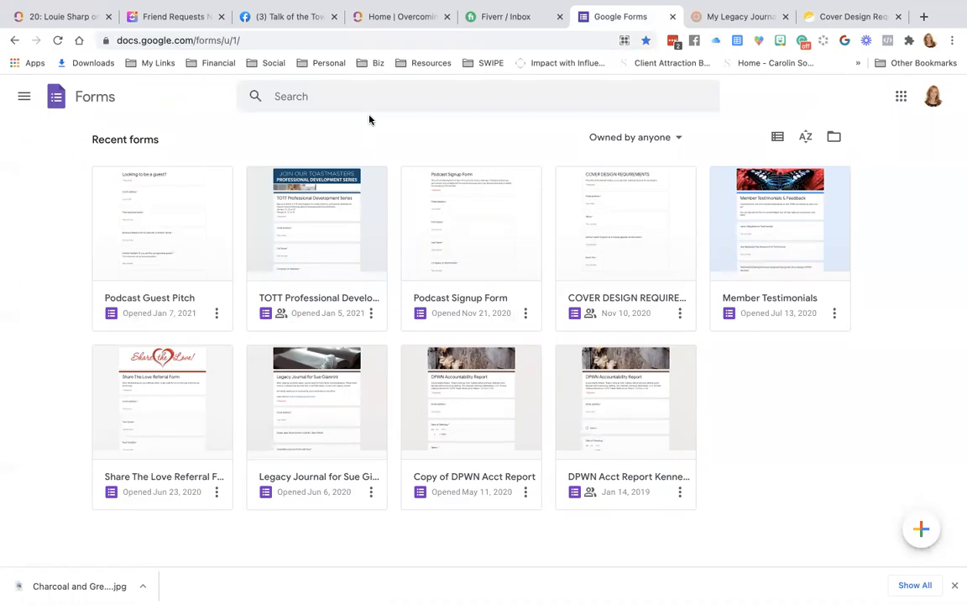
click(329, 194)
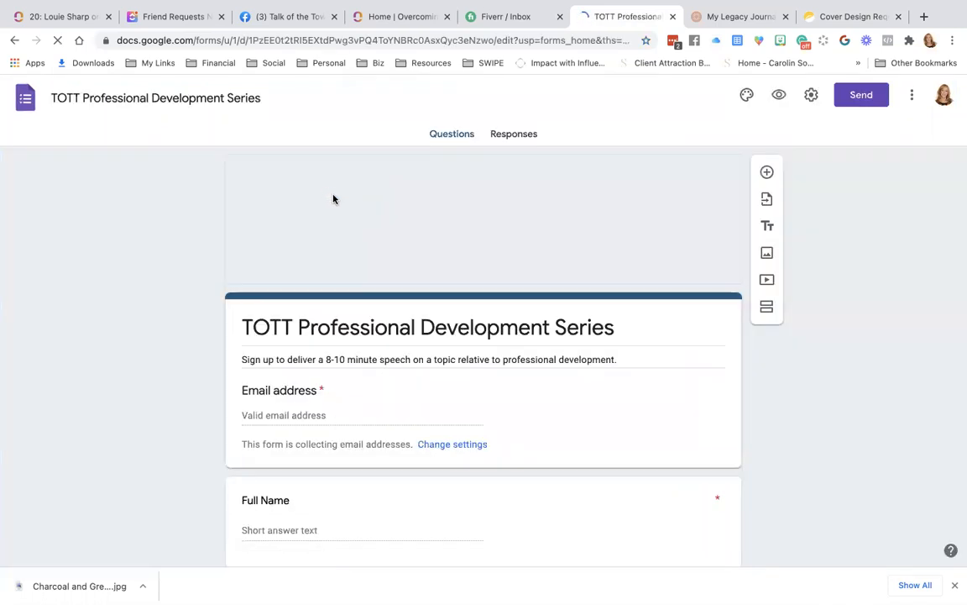
scroll(545, 423, down, 3)
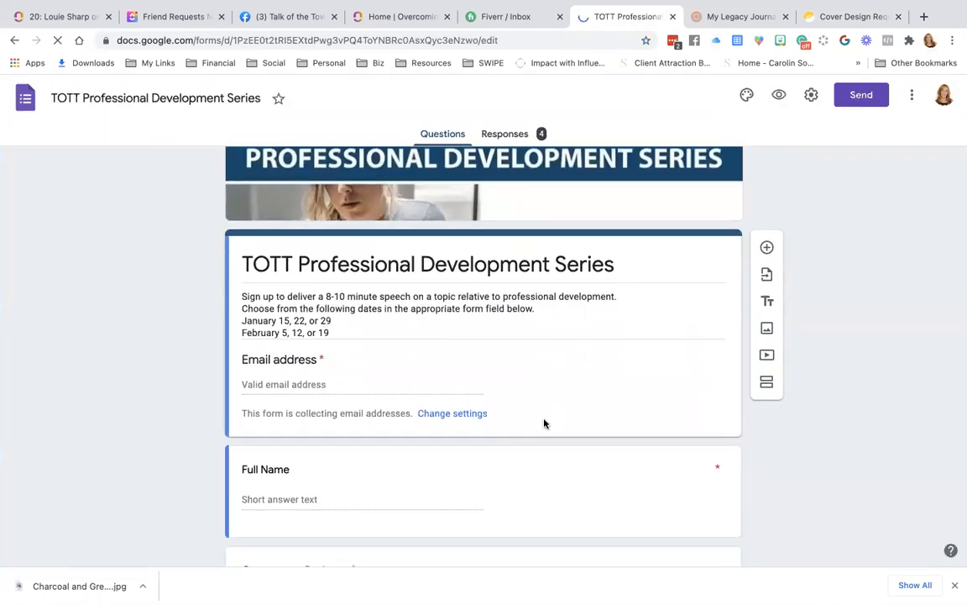
scroll(544, 423, down, 4)
scroll(544, 423, up, 5)
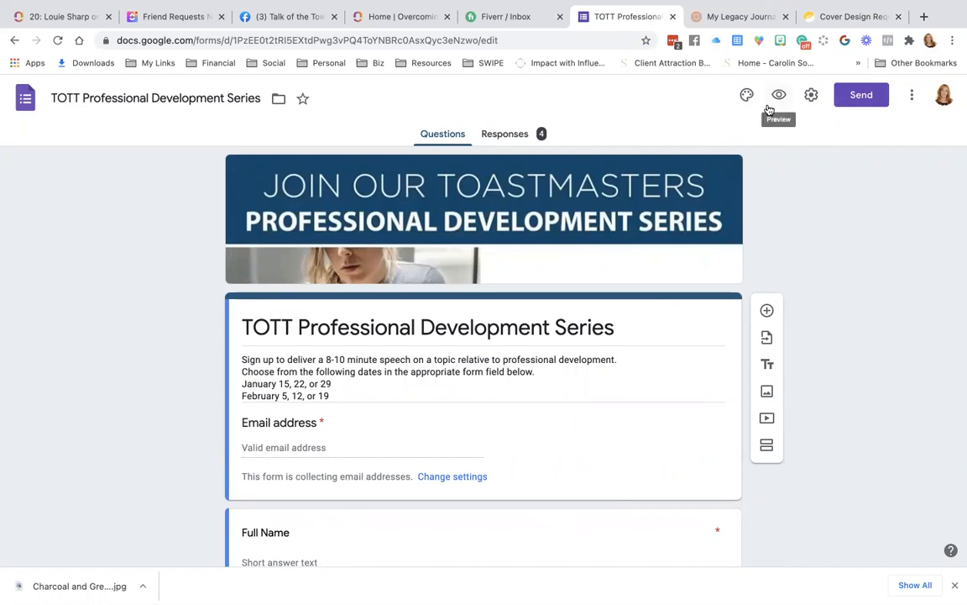
scroll(336, 498, down, 5)
scroll(336, 500, down, 3)
scroll(335, 502, up, 10)
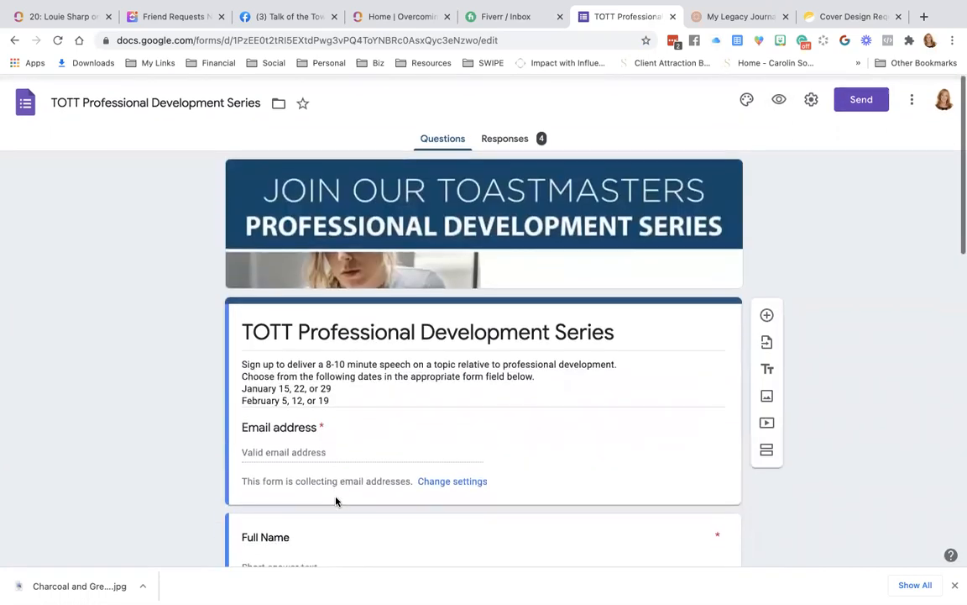
click(778, 95)
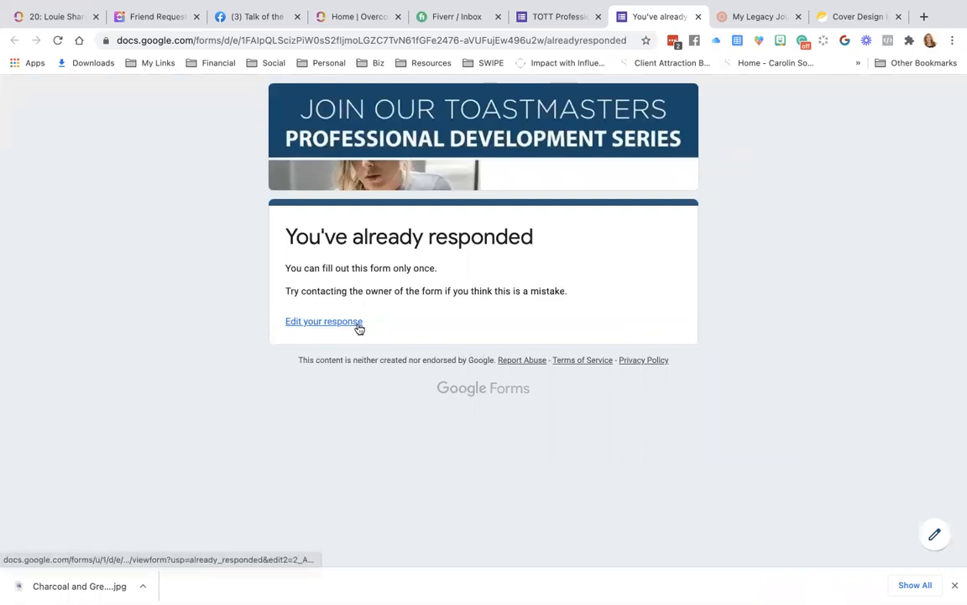
mouse_move(958, 580)
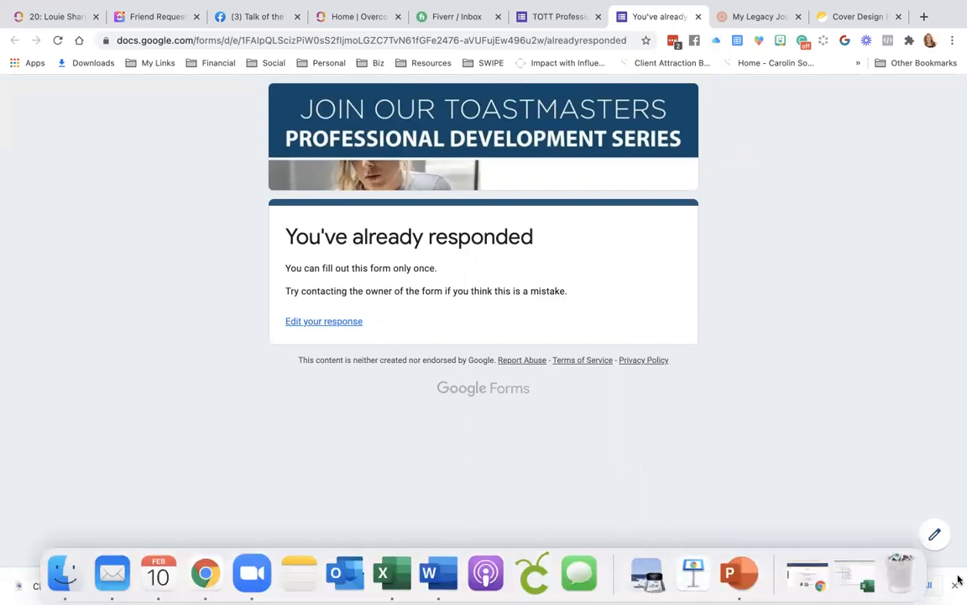
click(325, 324)
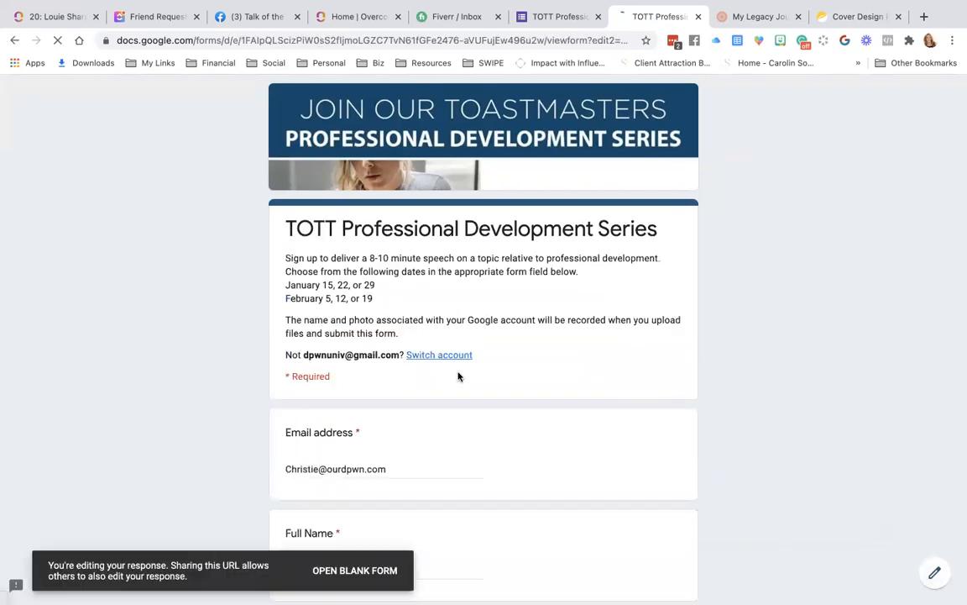
scroll(457, 376, down, 2)
scroll(458, 376, down, 6)
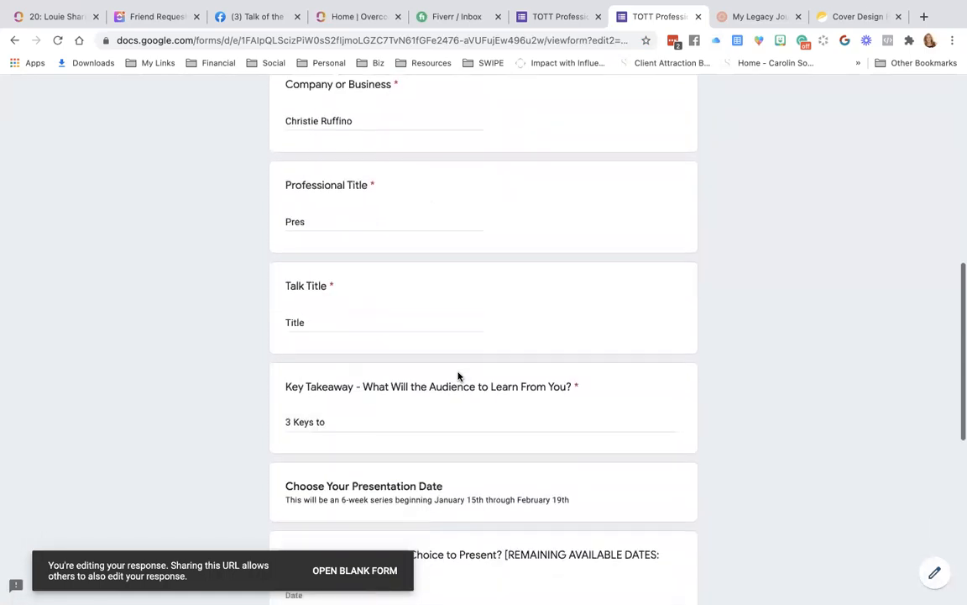
scroll(457, 376, down, 5)
scroll(458, 376, up, 9)
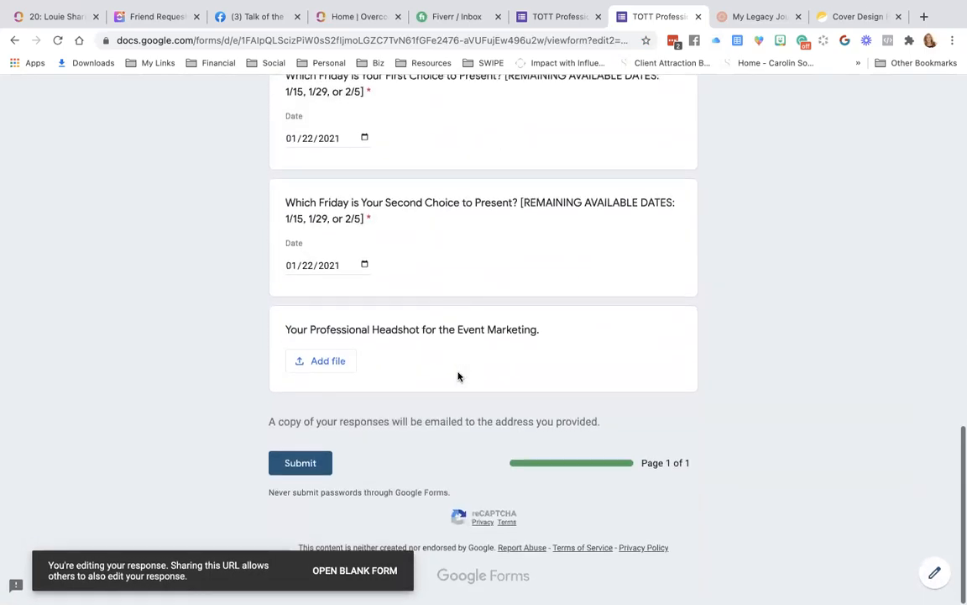
scroll(458, 376, up, 3)
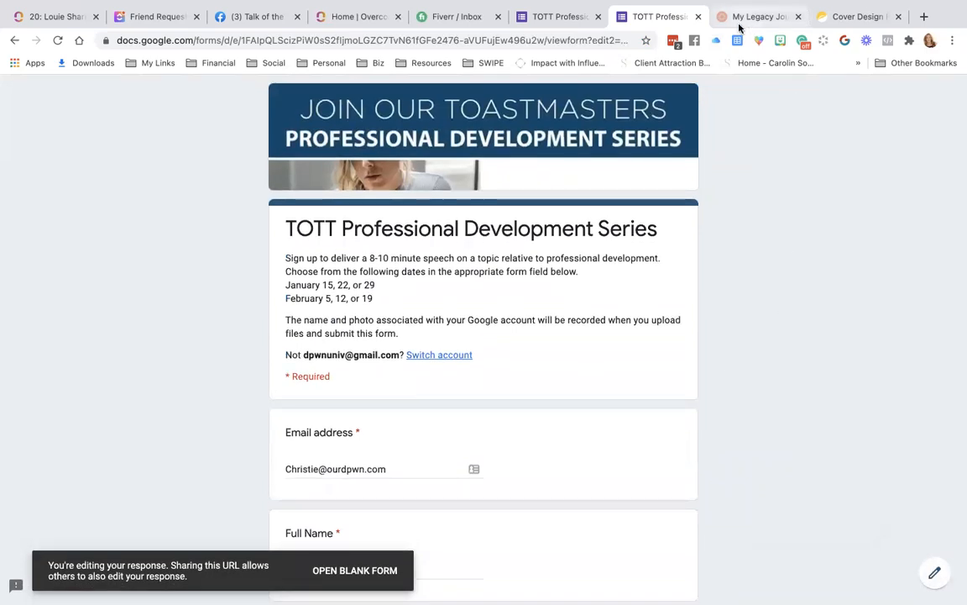
click(698, 17)
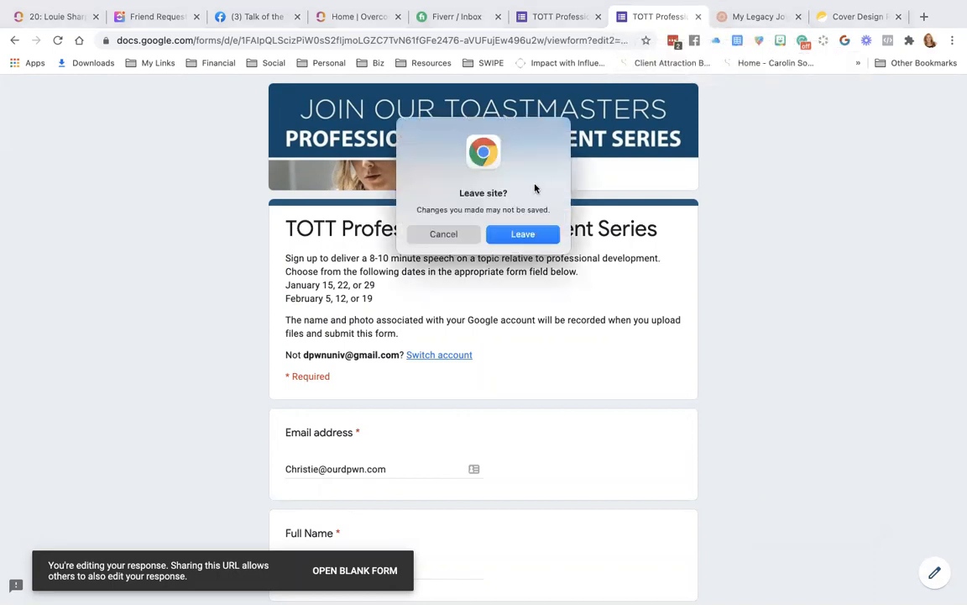
click(517, 234)
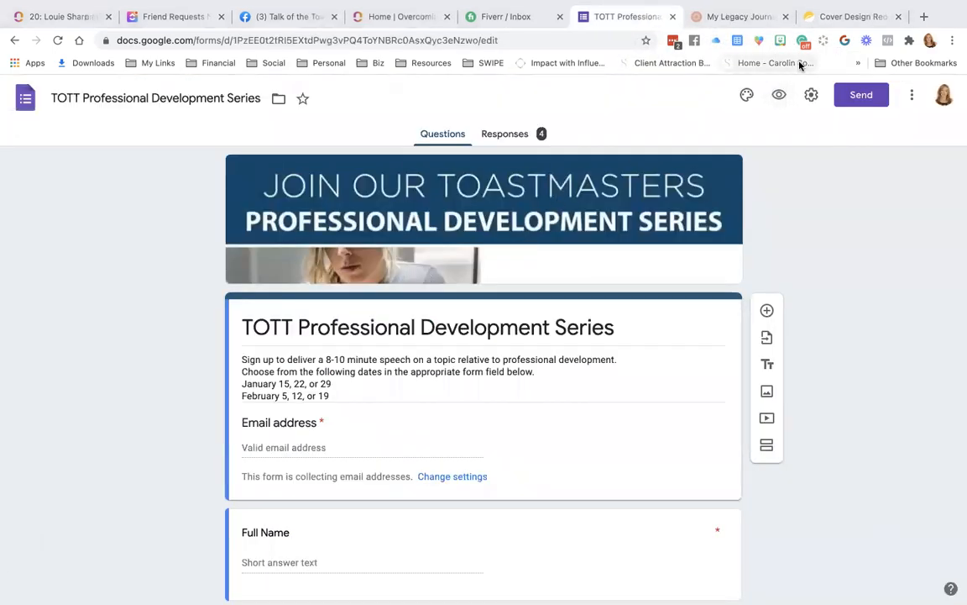
From the site home page, reach Cover Design Requirements via the third FAQ CLICK HERE link.
click(848, 16)
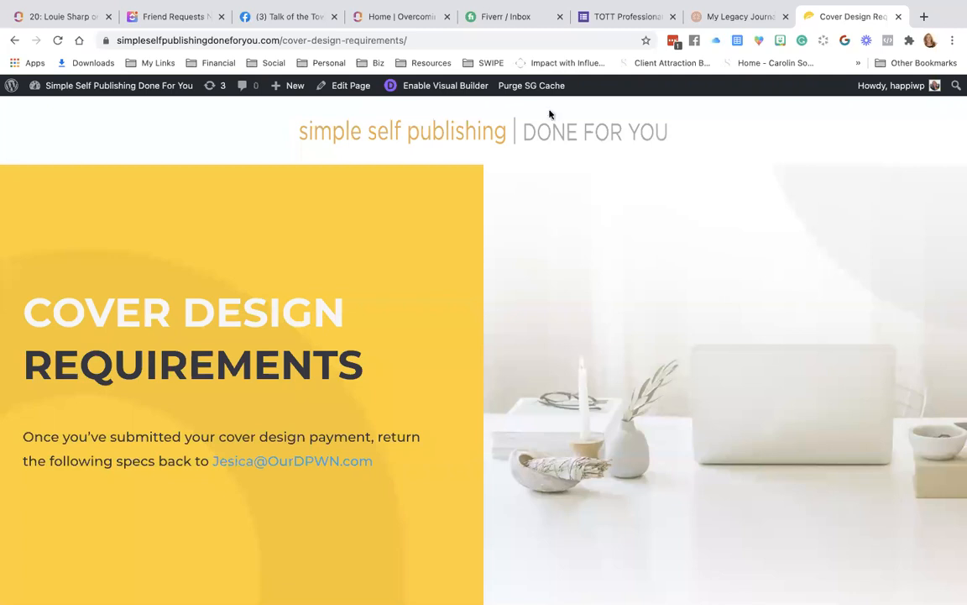
click(467, 138)
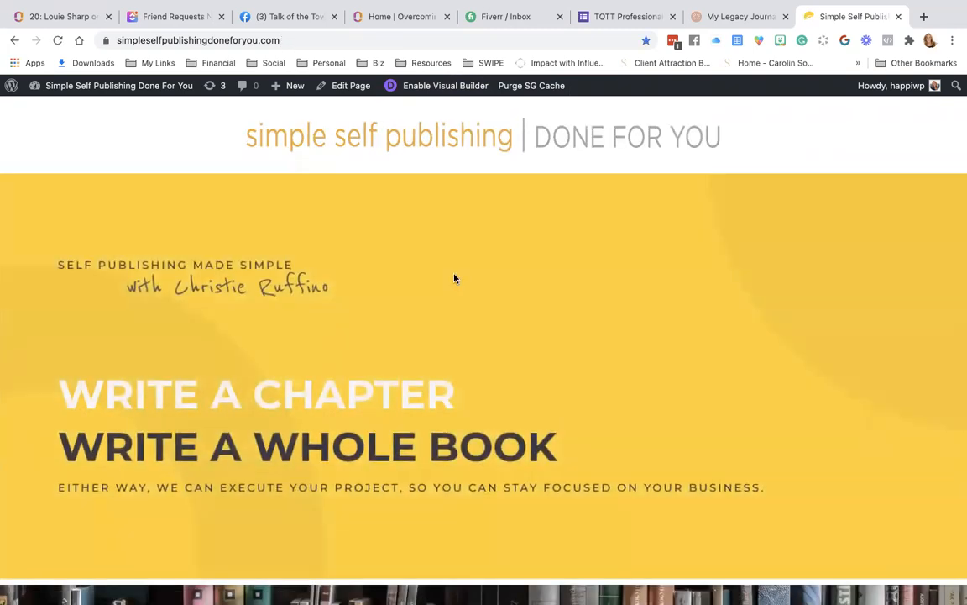
scroll(455, 279, down, 10)
scroll(454, 279, down, 10)
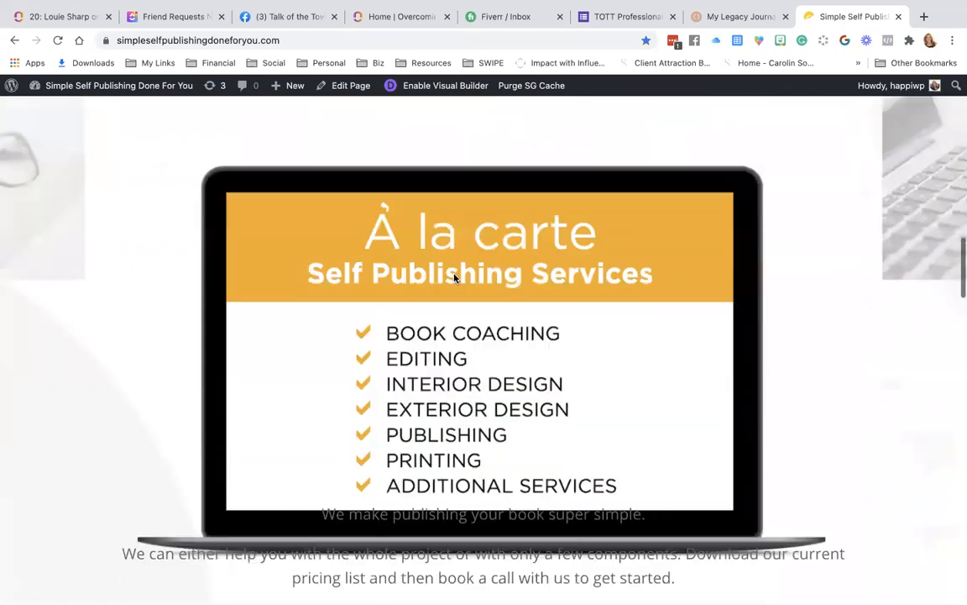
scroll(454, 279, down, 8)
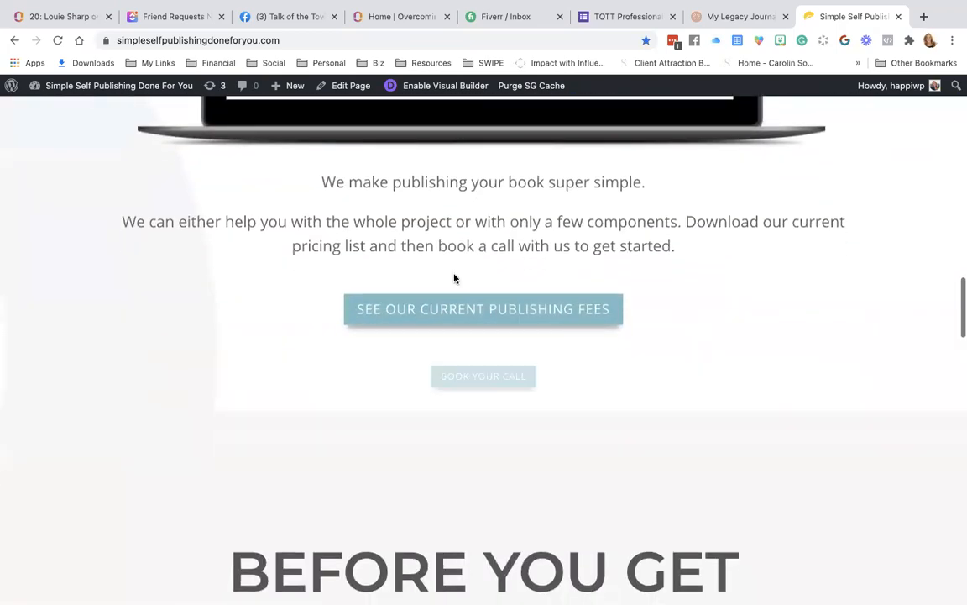
scroll(454, 279, down, 10)
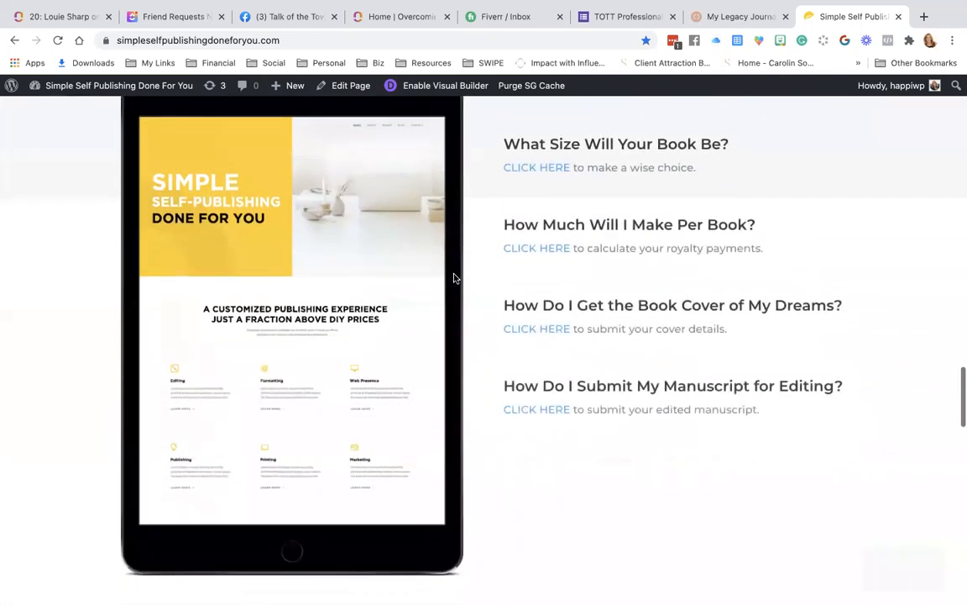
scroll(454, 279, up, 1)
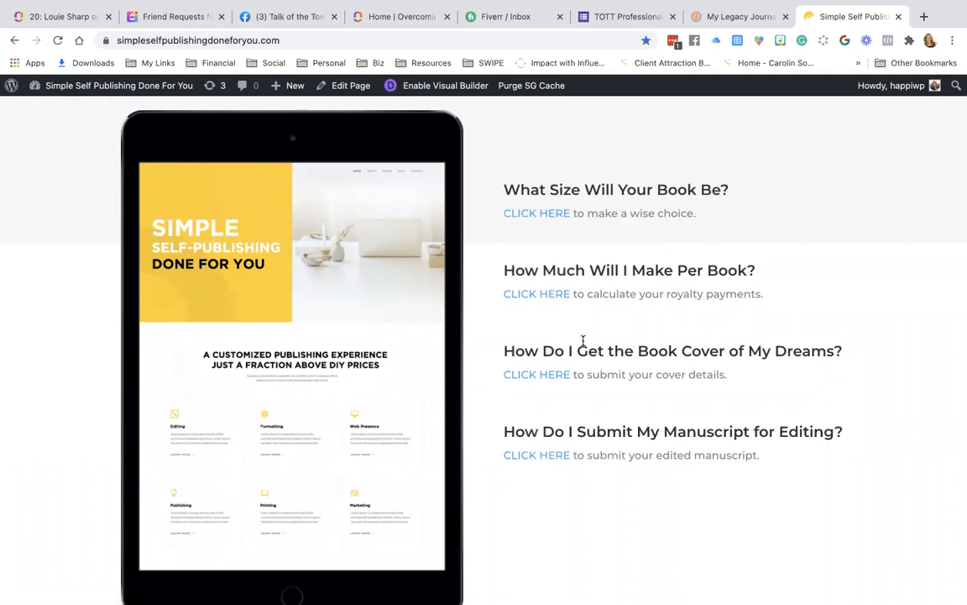
click(543, 381)
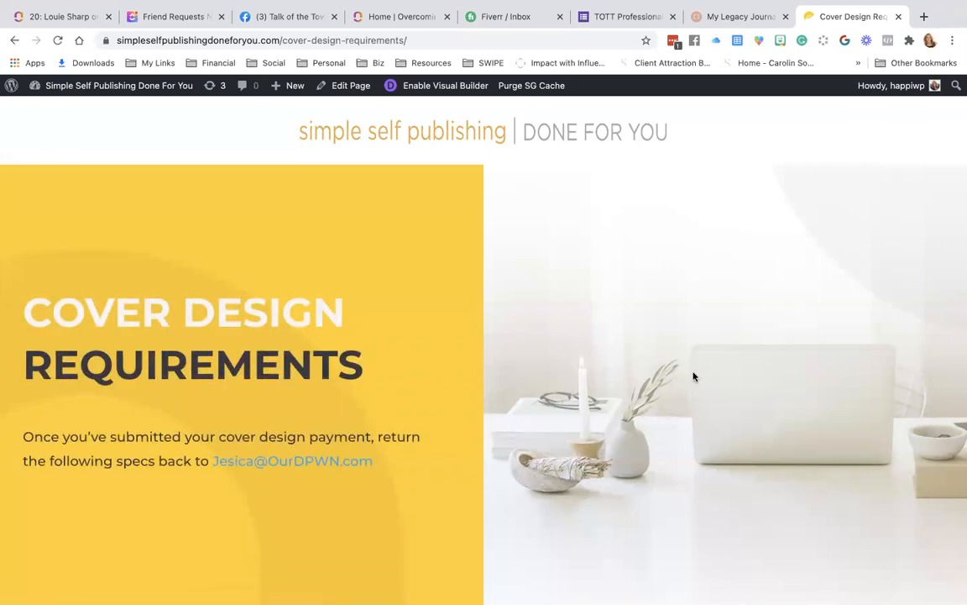
scroll(693, 376, down, 5)
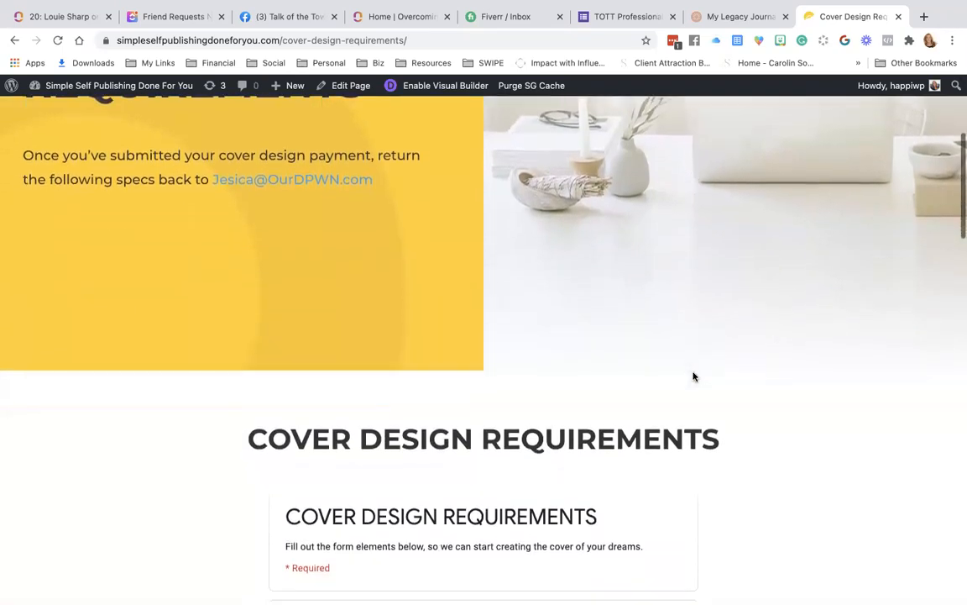
scroll(693, 375, down, 3)
scroll(693, 376, up, 3)
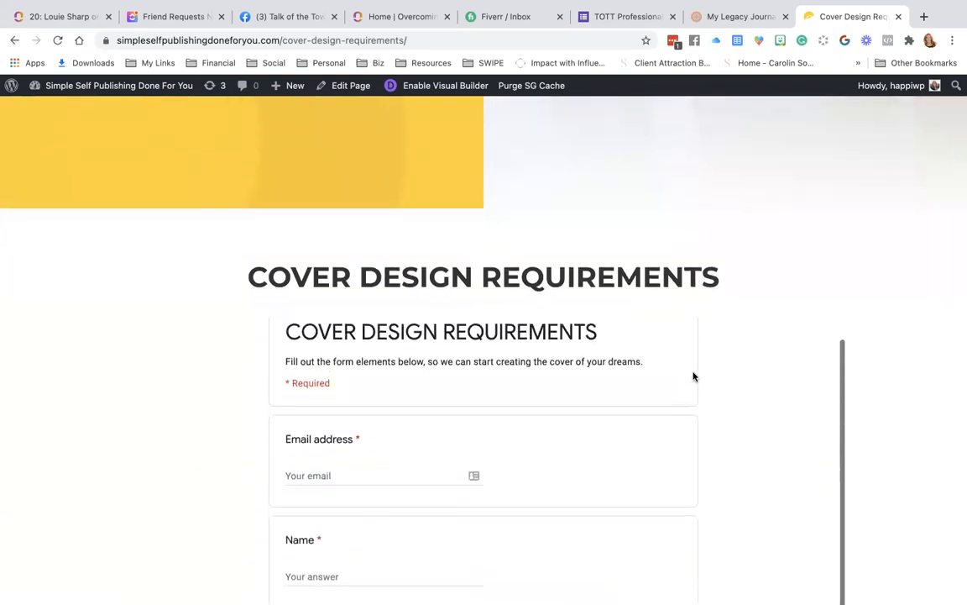
scroll(905, 411, down, 4)
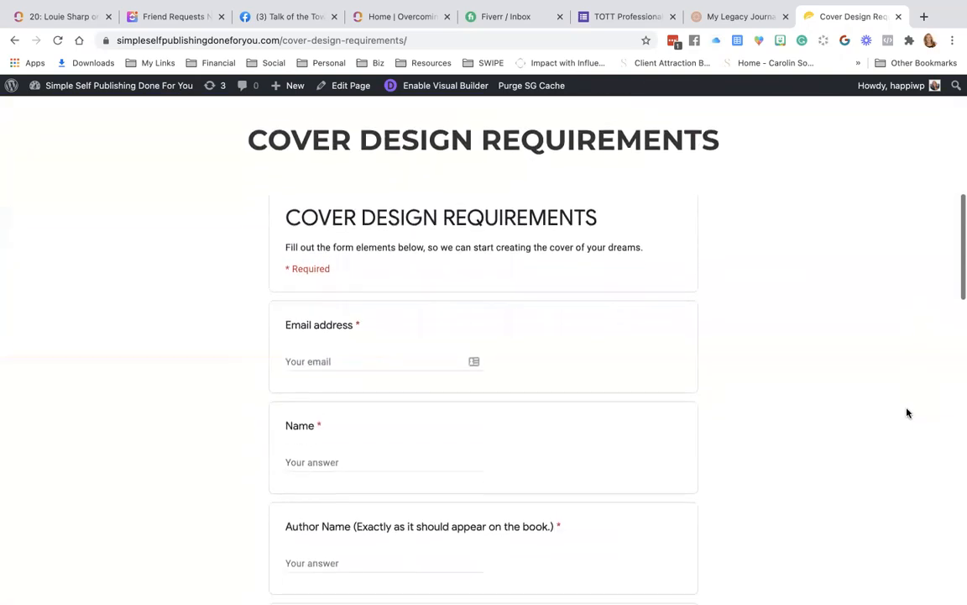
scroll(579, 414, down, 5)
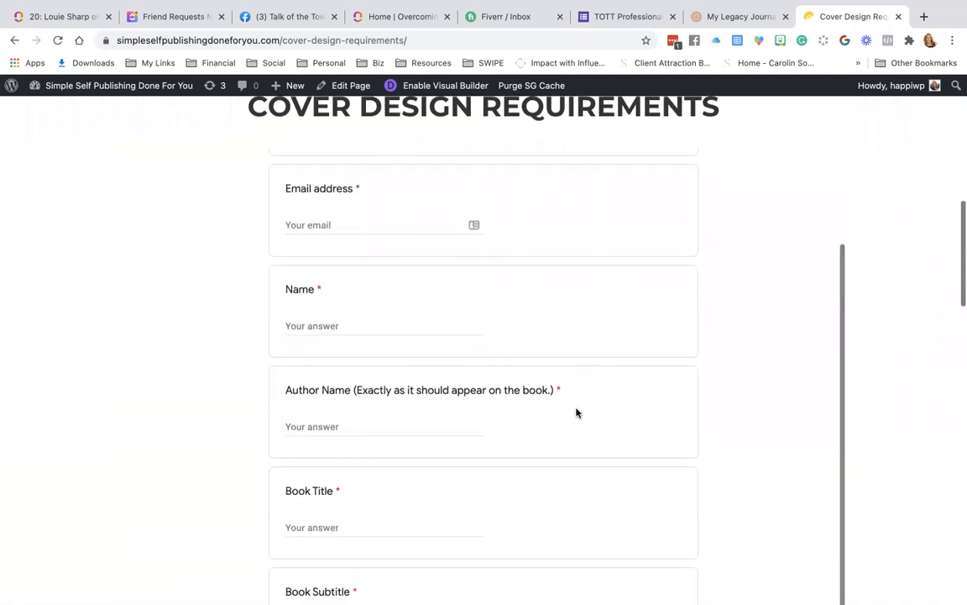
scroll(576, 412, down, 7)
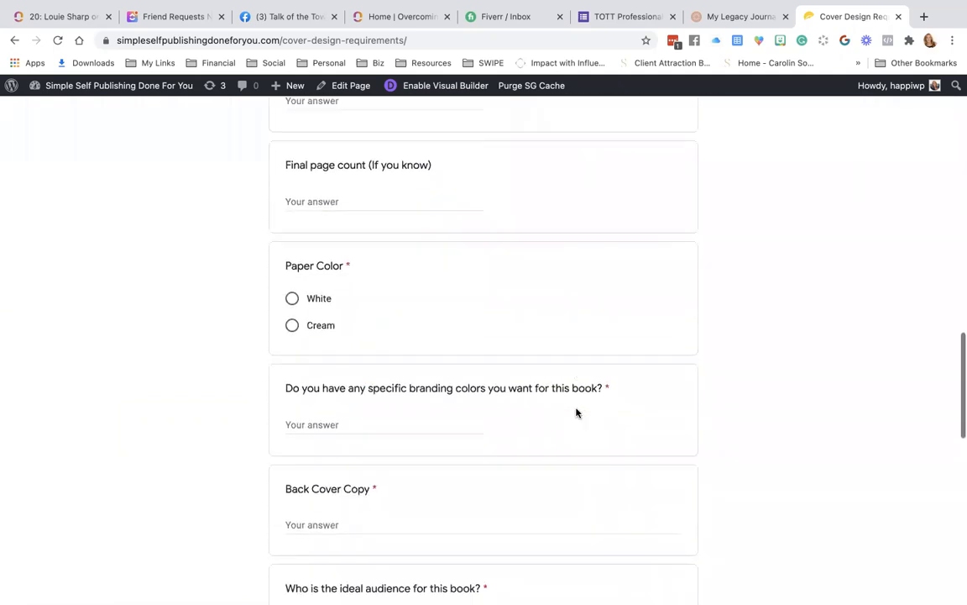
scroll(576, 412, down, 10)
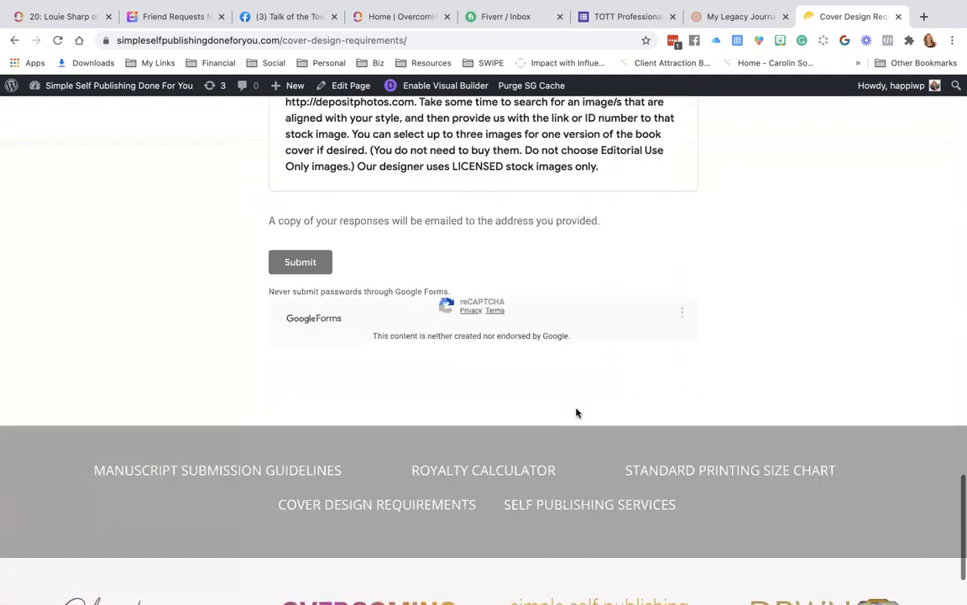
scroll(576, 412, up, 20)
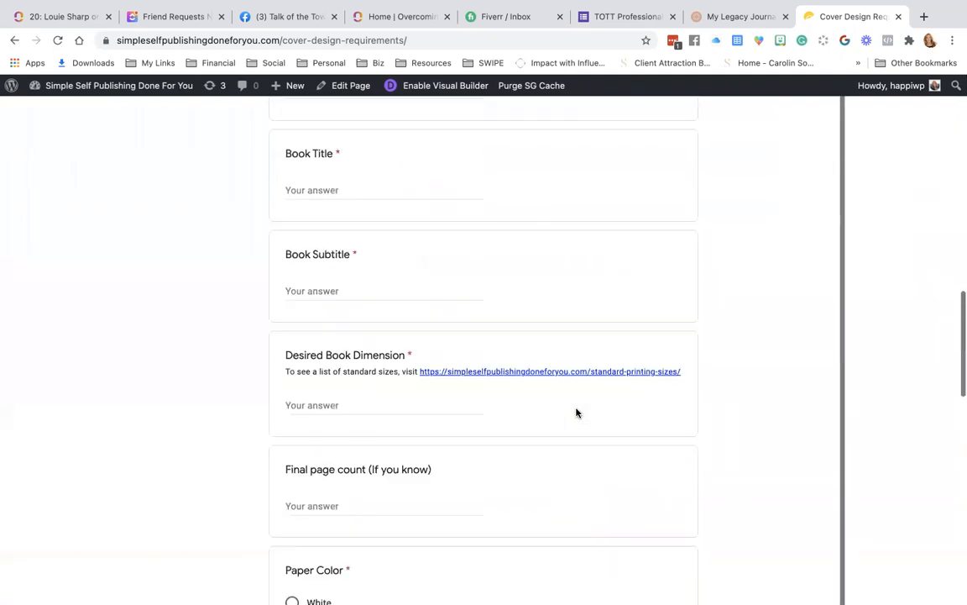
scroll(576, 412, up, 10)
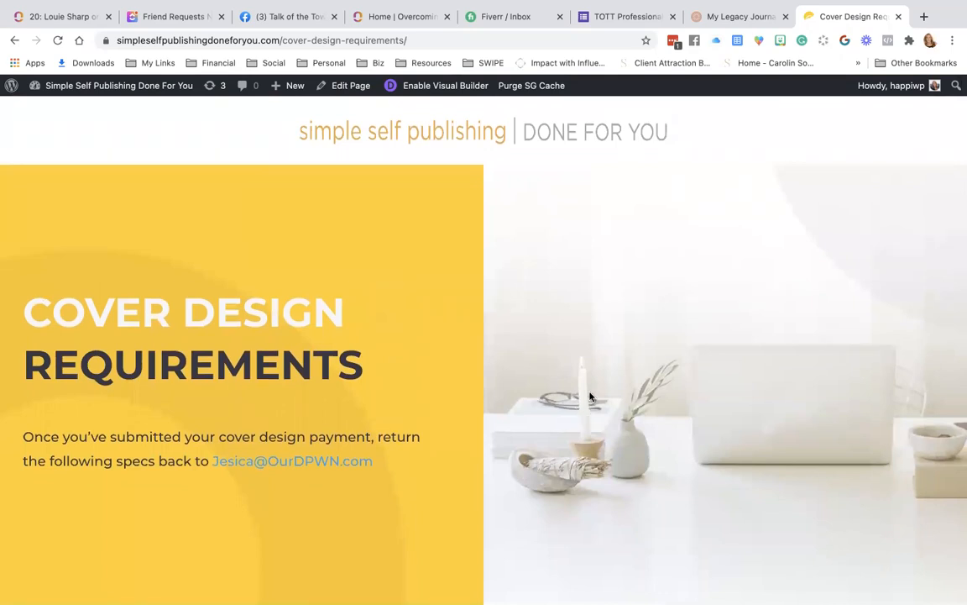
scroll(634, 264, down, 8)
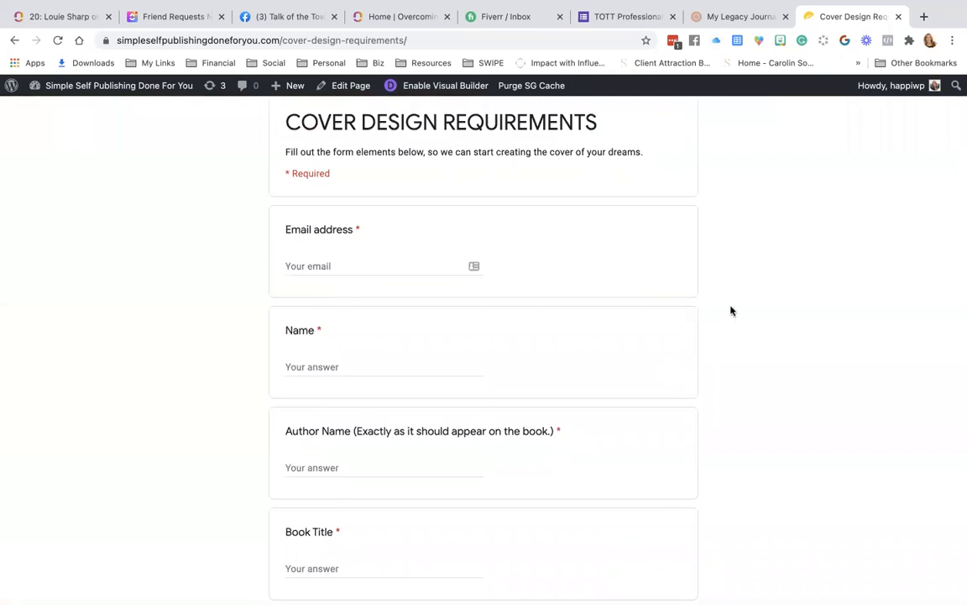
scroll(730, 310, up, 8)
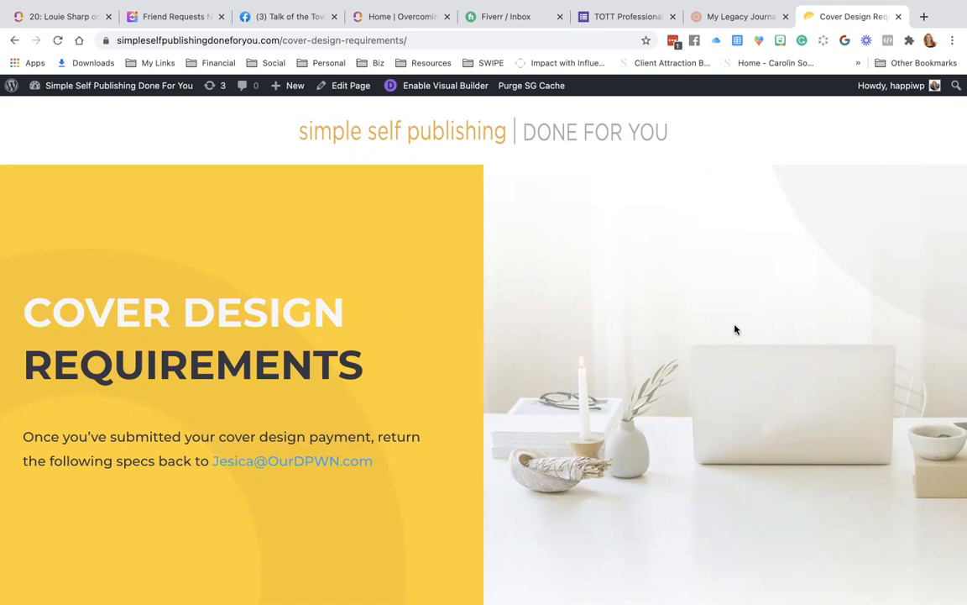
On the My Legacy Journal memorial page, follow the 'Share your memories' button to its form.
click(750, 17)
scroll(567, 262, up, 20)
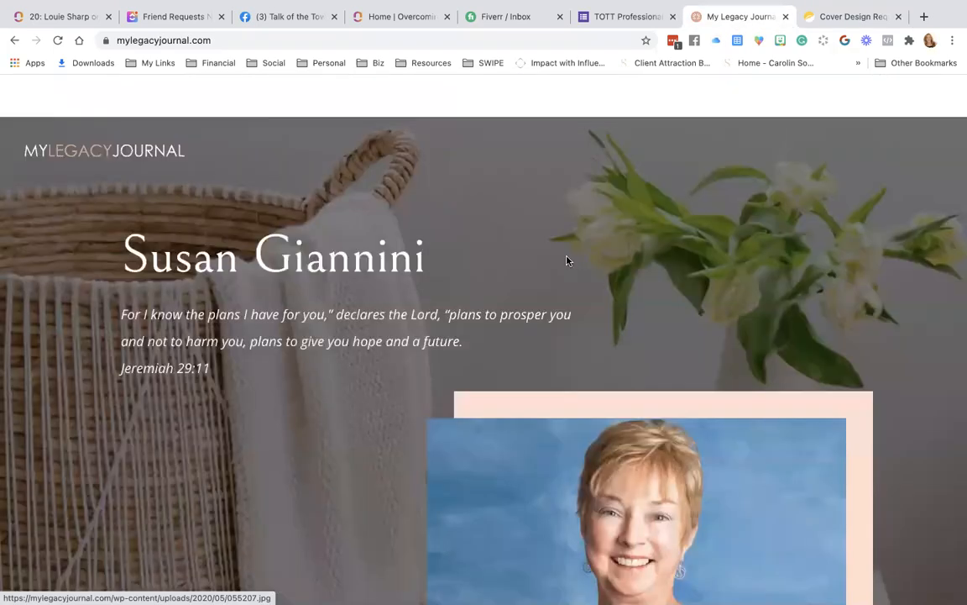
scroll(568, 259, down, 1)
scroll(568, 259, down, 5)
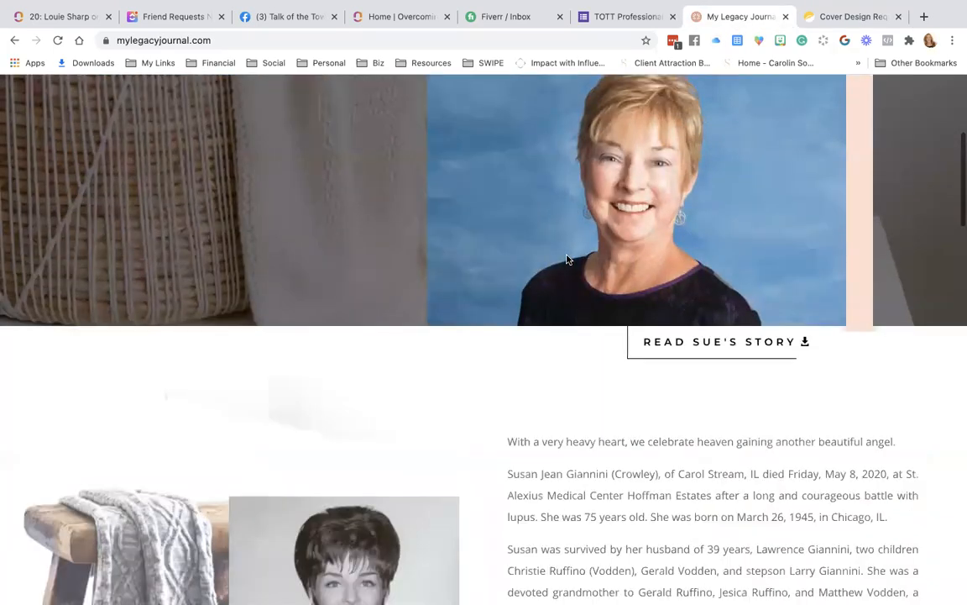
scroll(568, 259, up, 5)
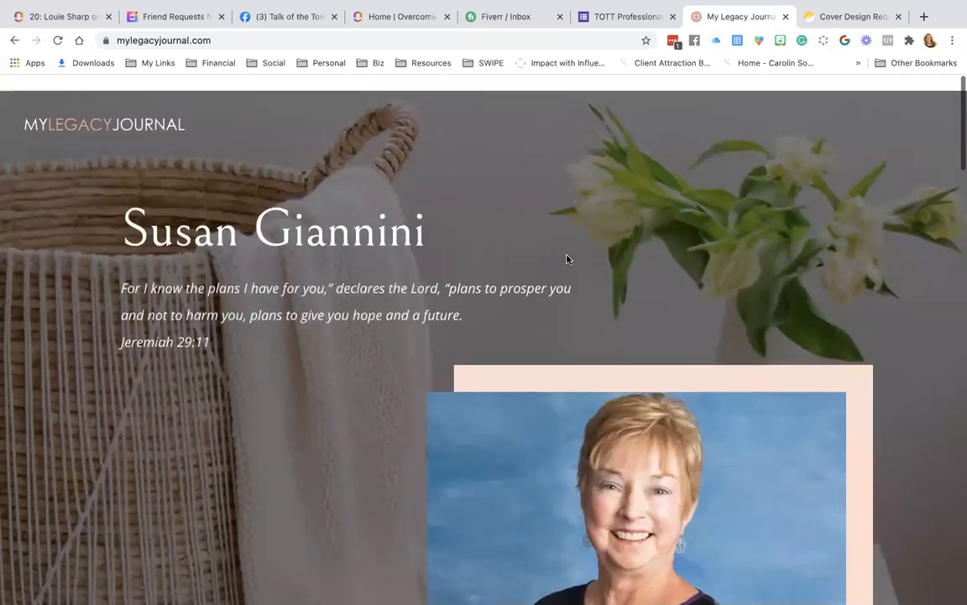
scroll(567, 260, down, 2)
scroll(567, 259, down, 10)
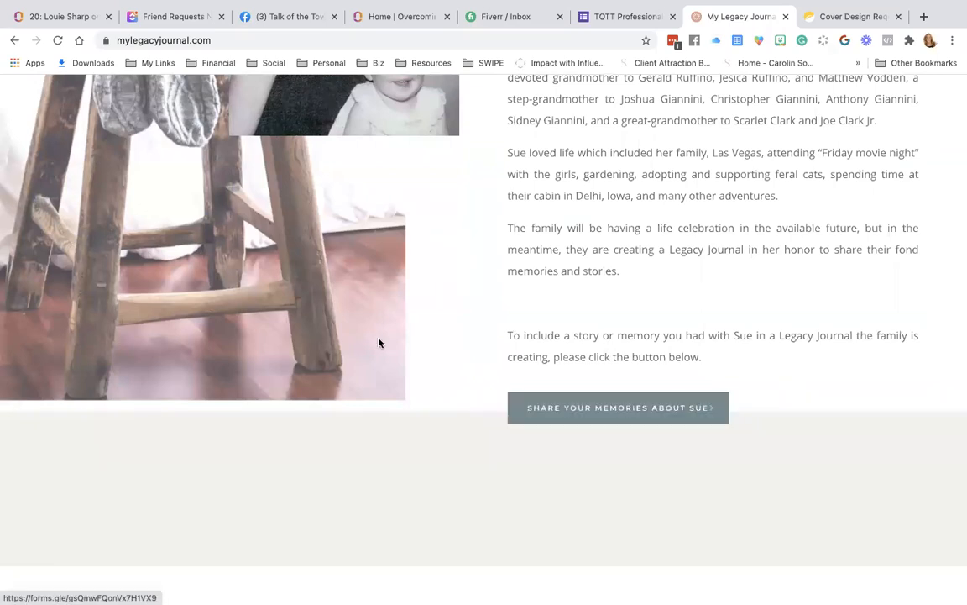
click(608, 414)
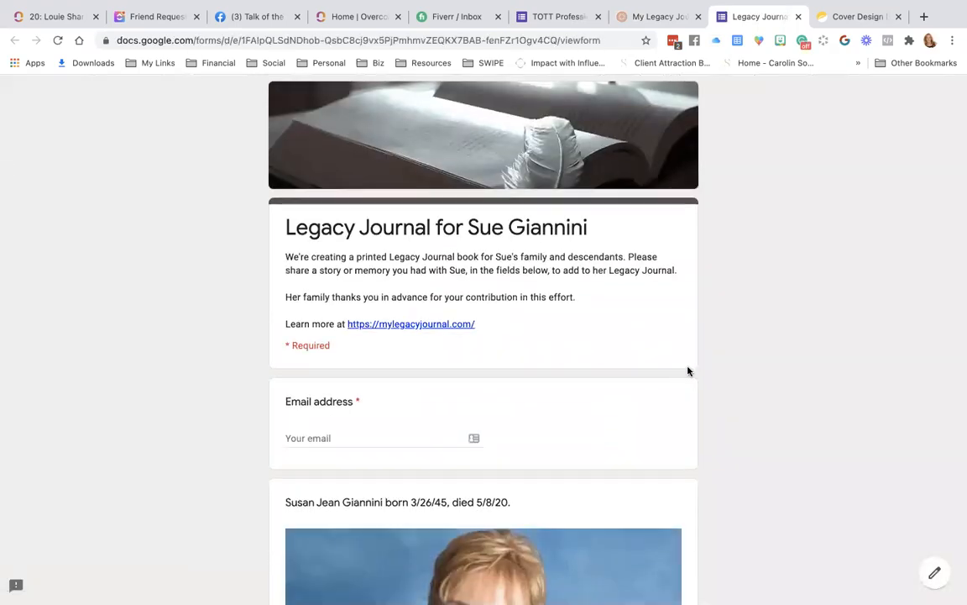
Scroll through the Legacy Journal form's questions and back to the top.
scroll(687, 370, down, 9)
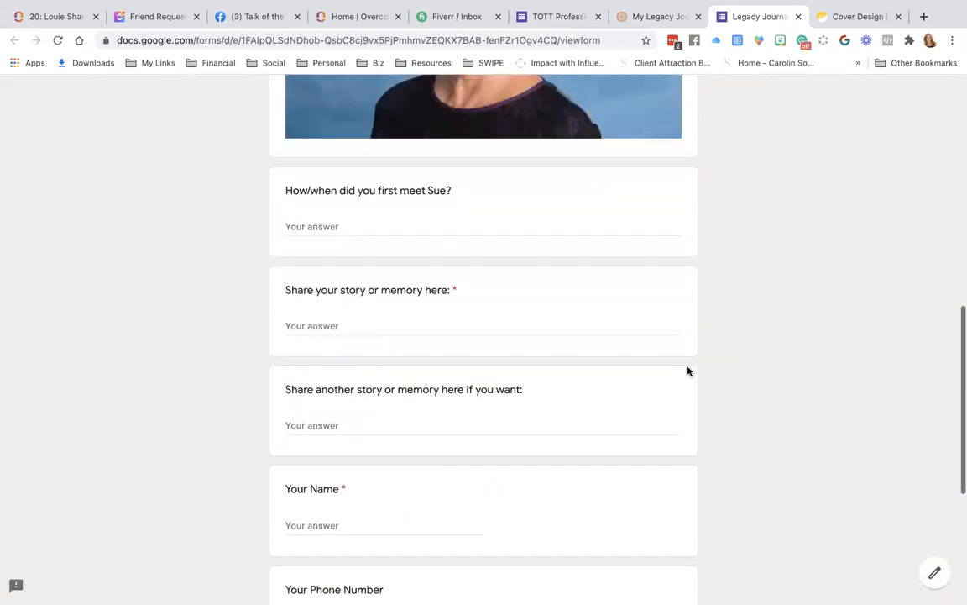
scroll(688, 370, down, 4)
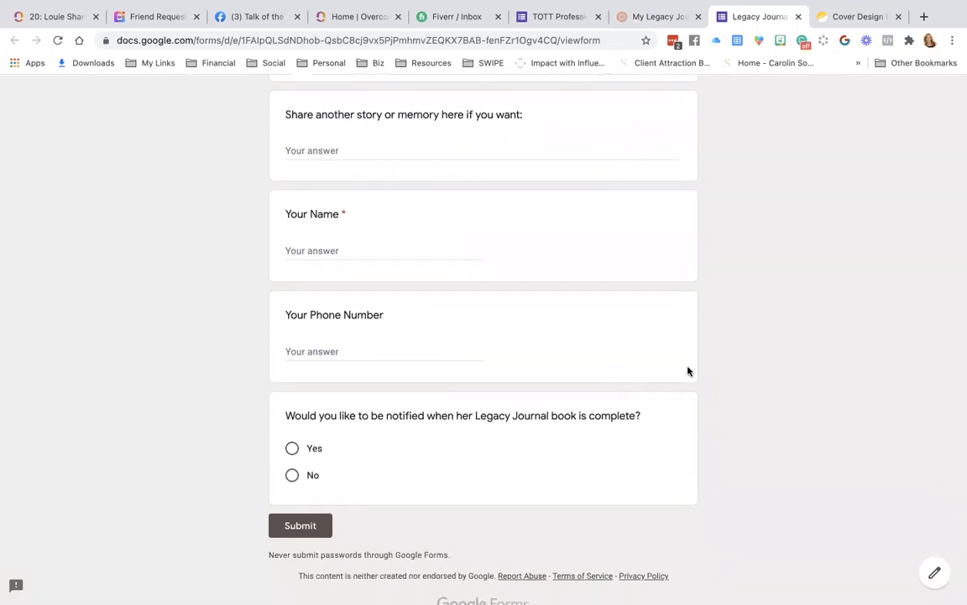
scroll(688, 370, up, 12)
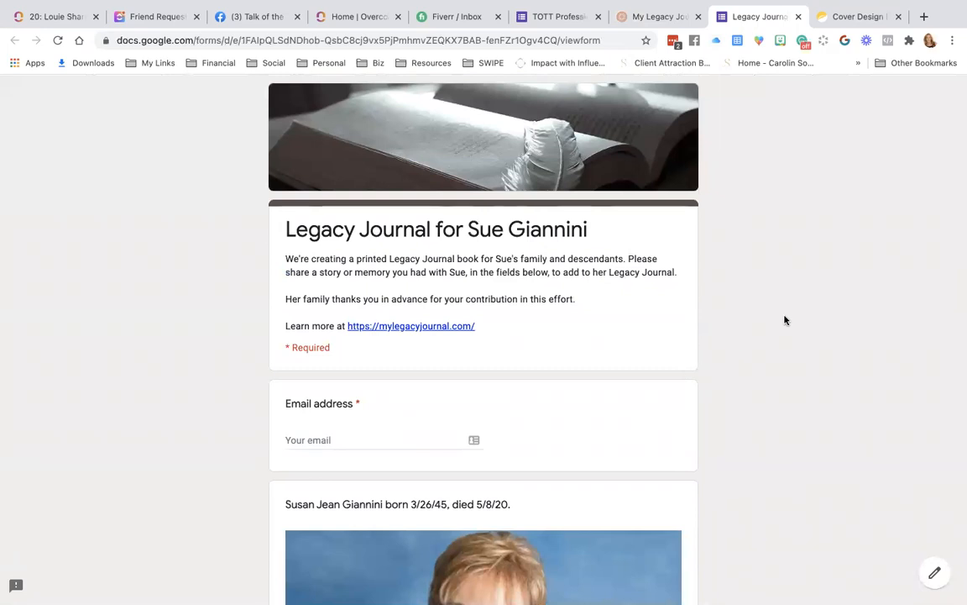
View the TOTT form editor, then return to the Forms home list of recent forms.
click(567, 23)
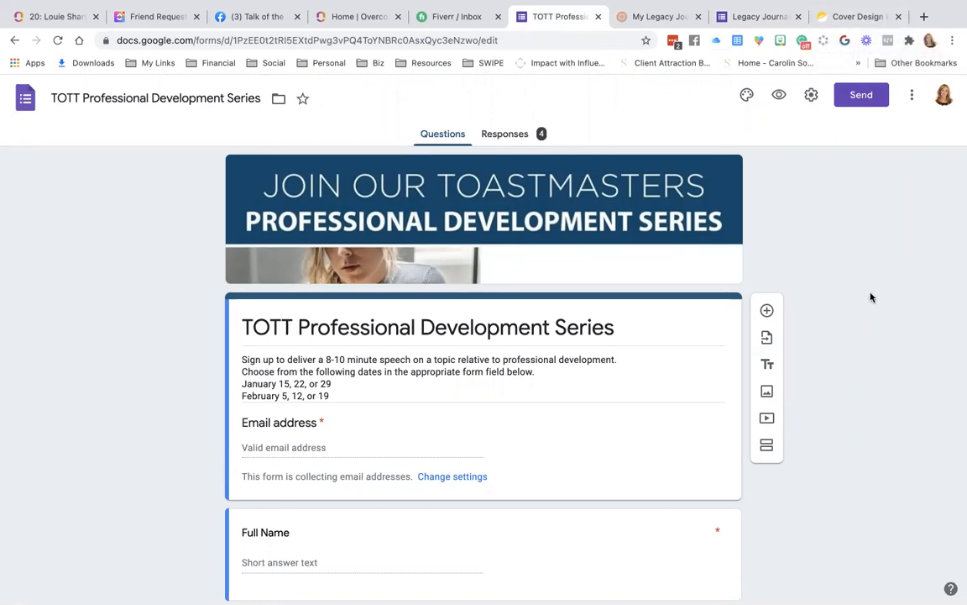
click(25, 98)
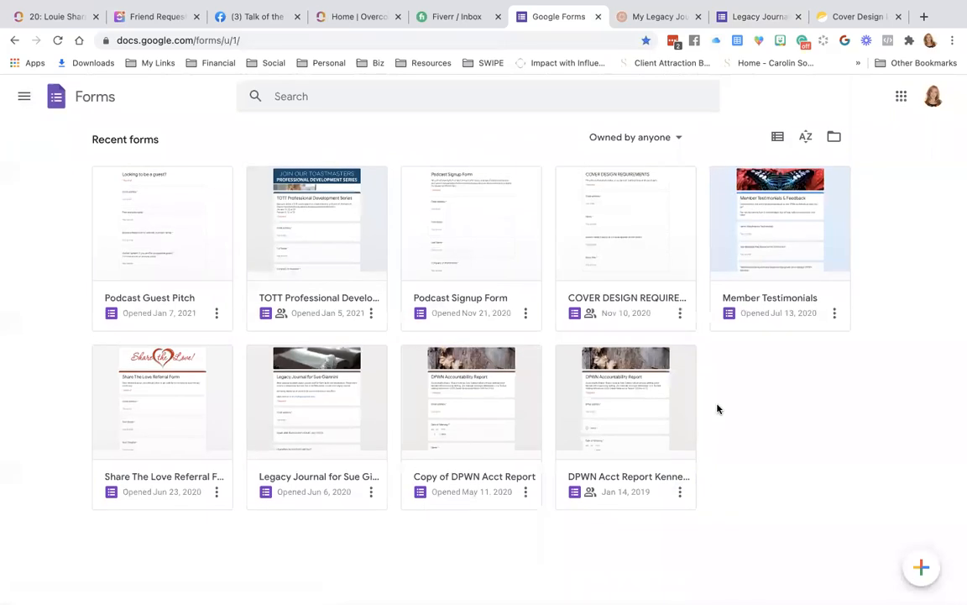
Open the Forms navigation drawer listing Docs, Sheets, Slides, Forms and Drive.
mouse_move(922, 569)
click(22, 98)
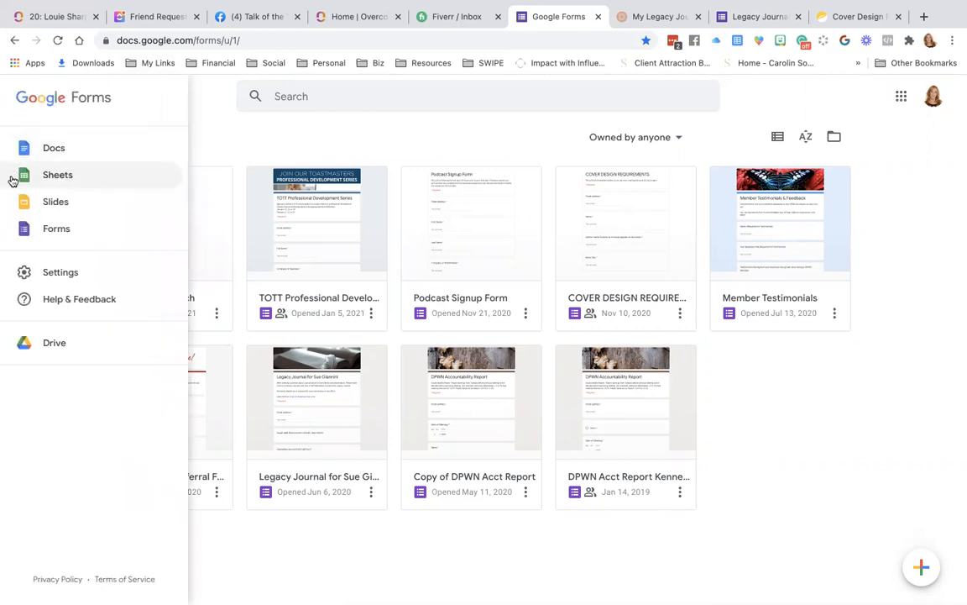
Switch to Sheets and open the TOTT Professional Development Series (Responses) spreadsheet.
click(73, 179)
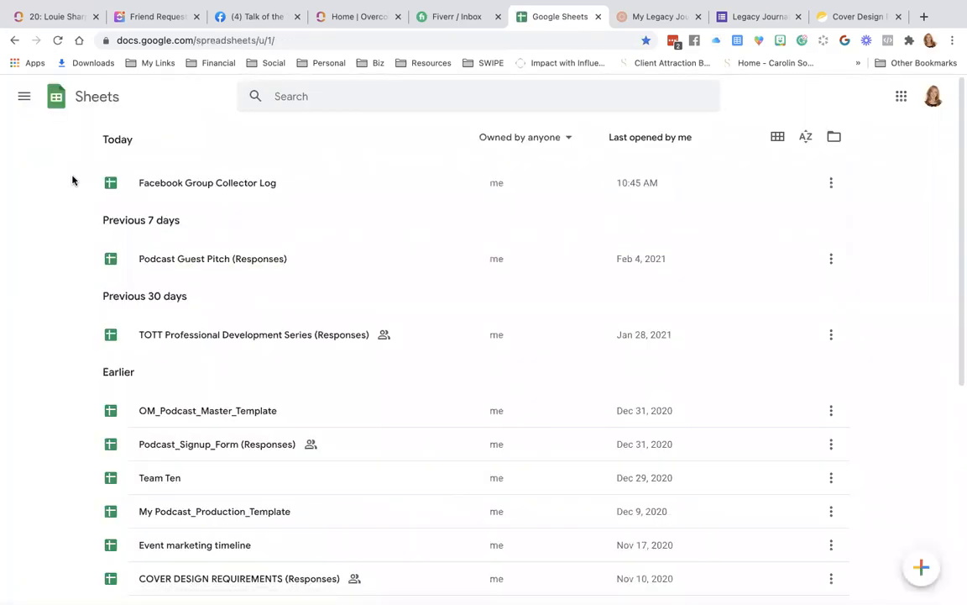
scroll(258, 248, down, 3)
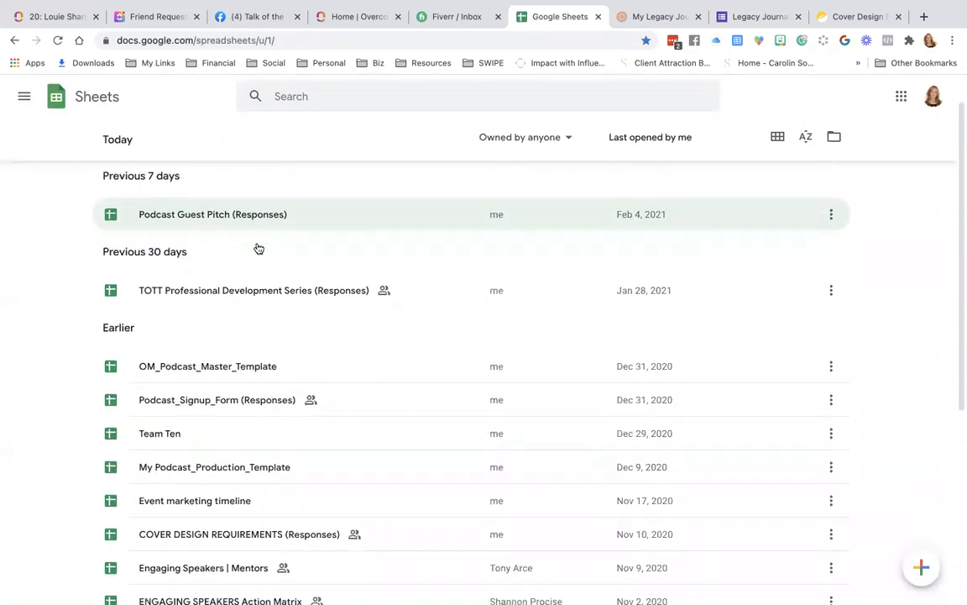
scroll(257, 248, down, 2)
scroll(258, 248, up, 5)
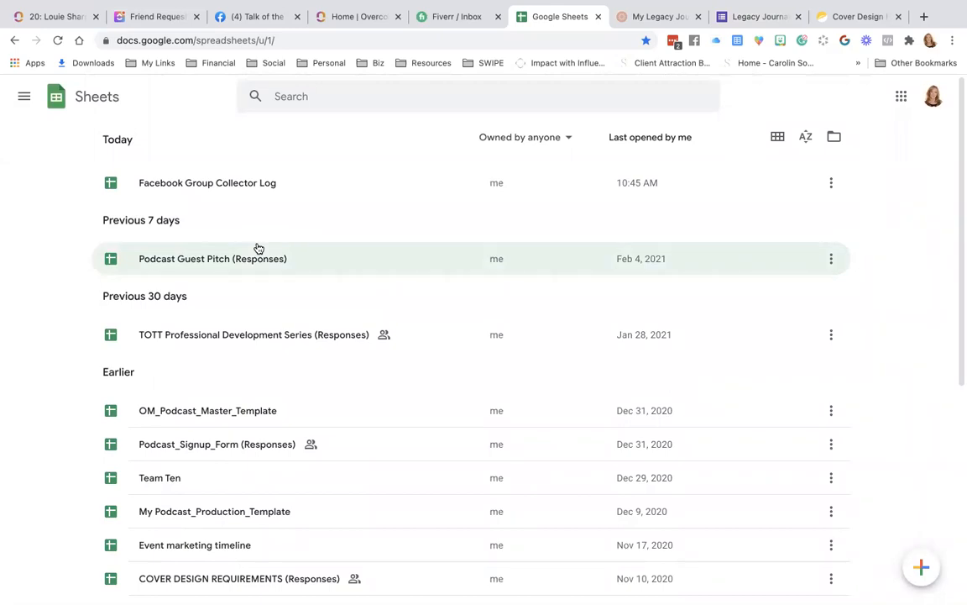
click(186, 342)
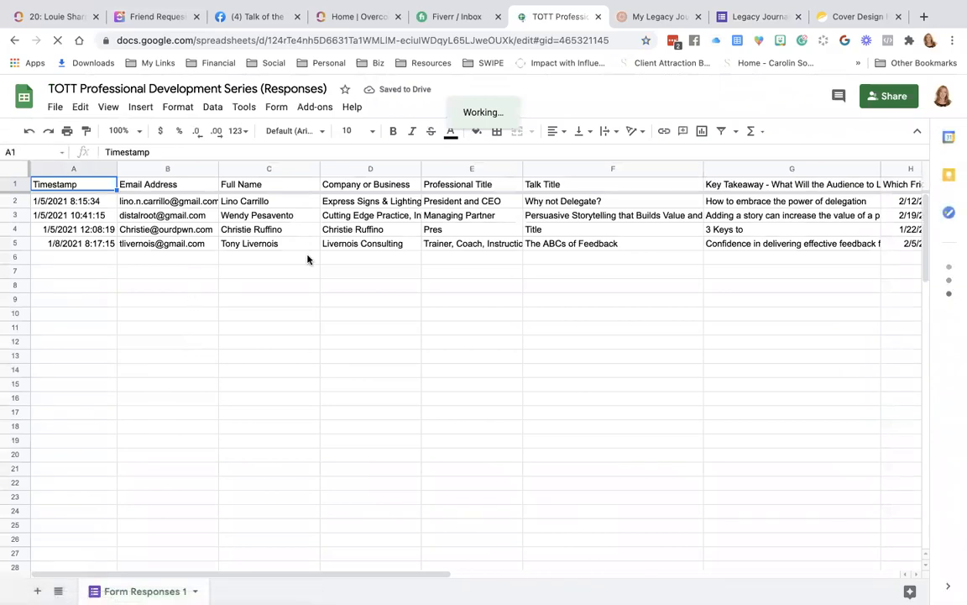
Scan the TOTT response columns, then open Podcast_Signup_Form (Responses) from Sheets home.
scroll(307, 260, right, 3)
scroll(308, 260, right, 3)
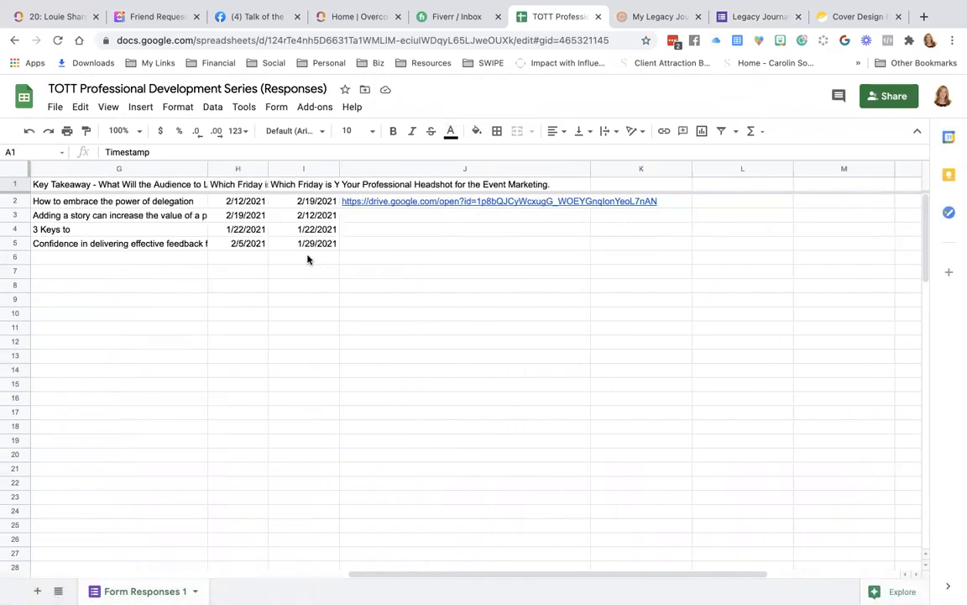
scroll(307, 259, left, 6)
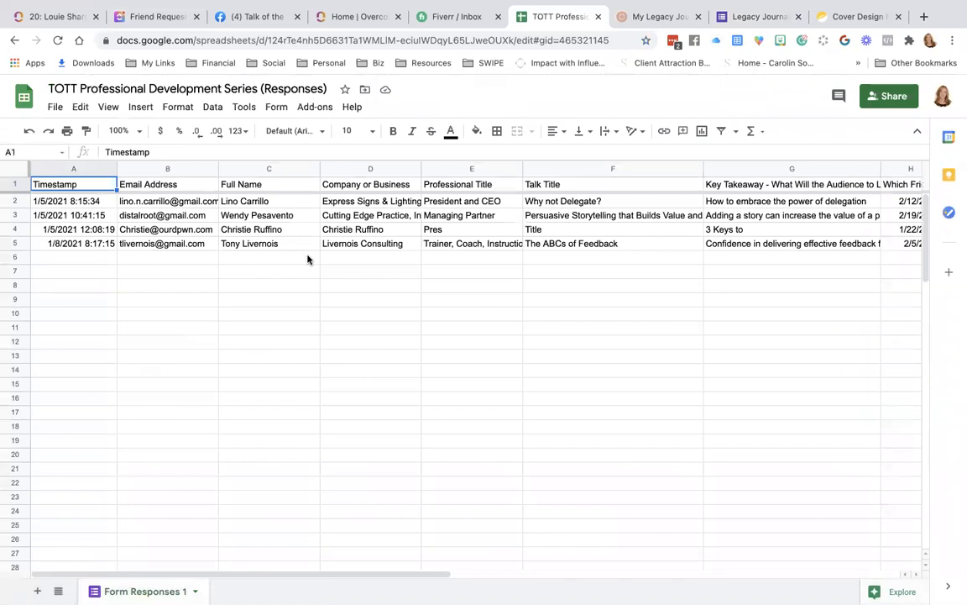
click(24, 94)
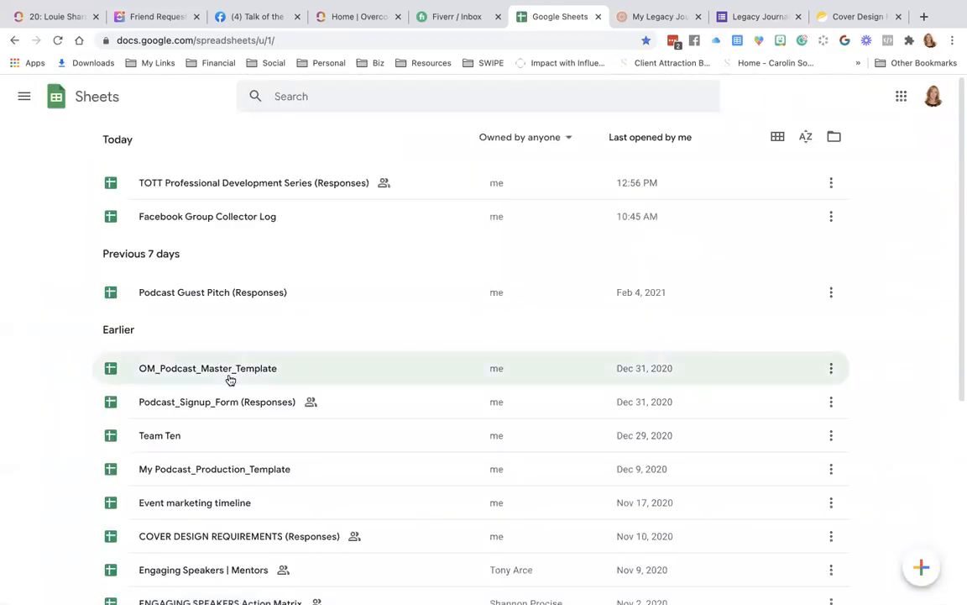
scroll(230, 380, down, 3)
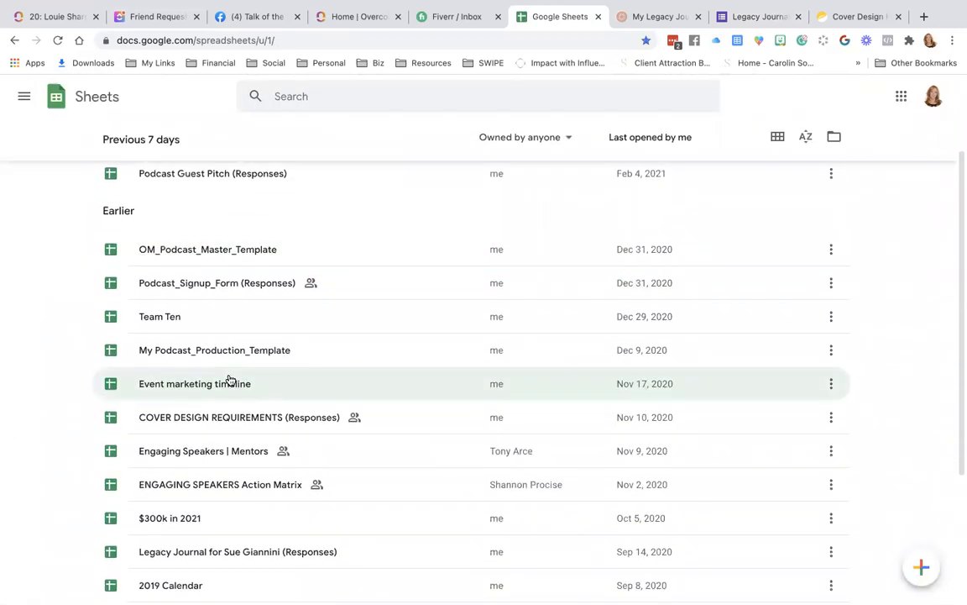
scroll(230, 380, up, 3)
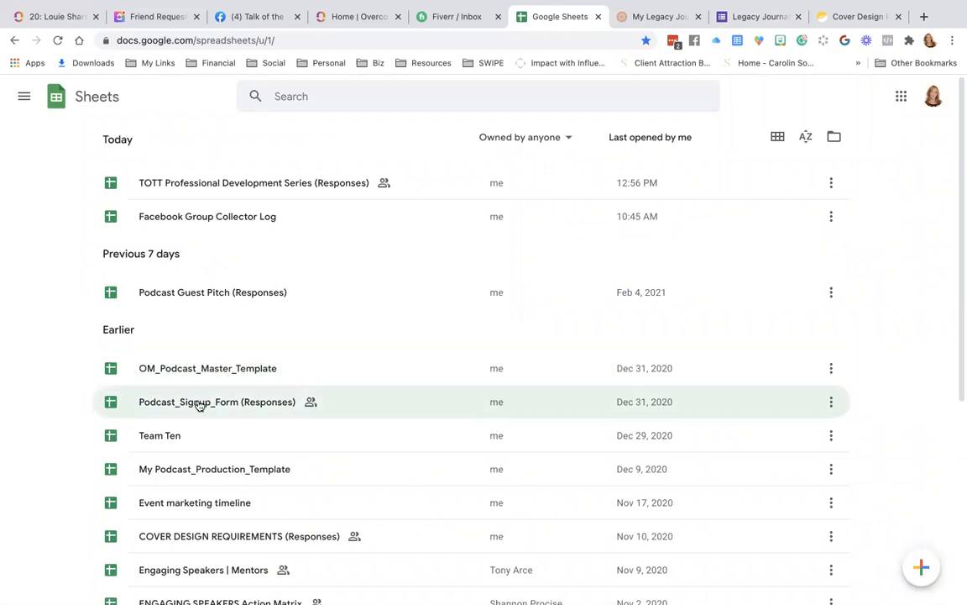
click(199, 402)
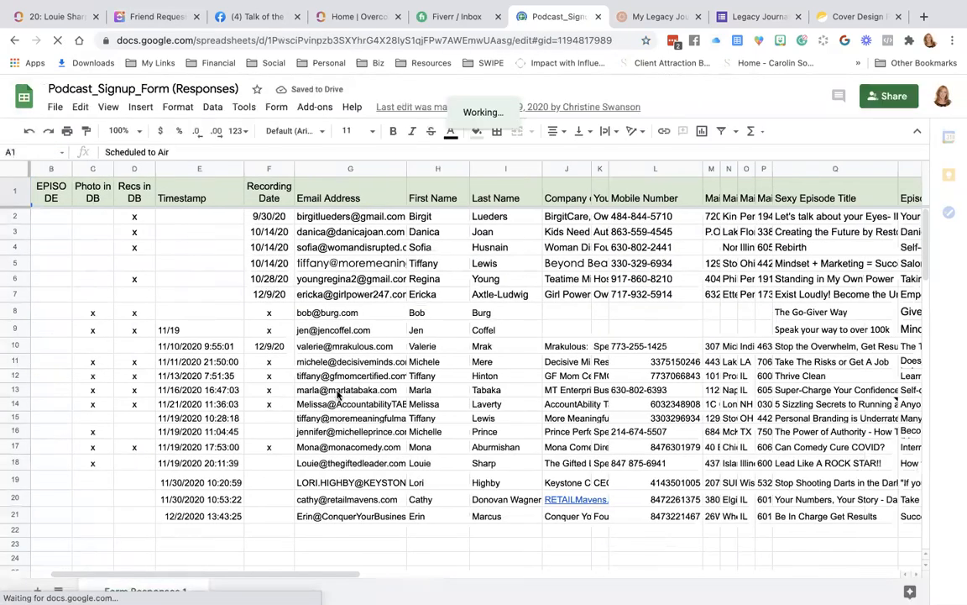
Scroll across the Podcast_Signup_Form (Responses) columns and back to column A.
scroll(595, 372, right, 15)
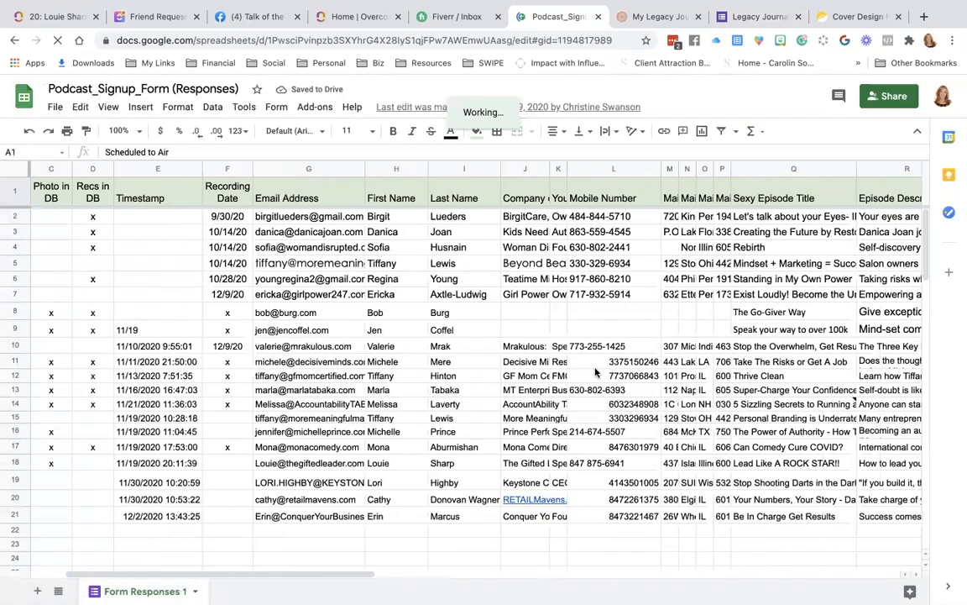
scroll(595, 372, left, 20)
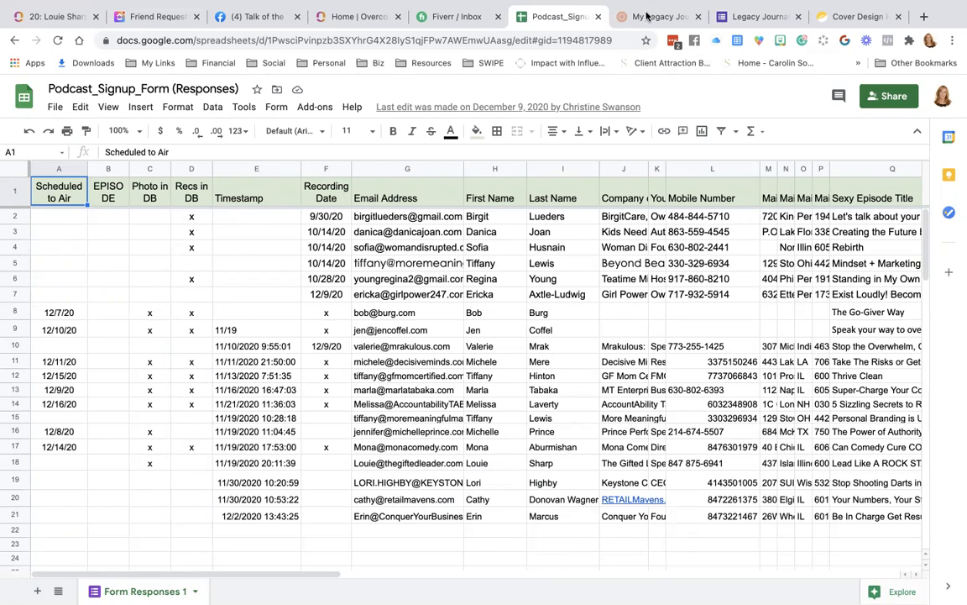
Return to Google Forms through the apps menu and start a new blank form.
click(30, 94)
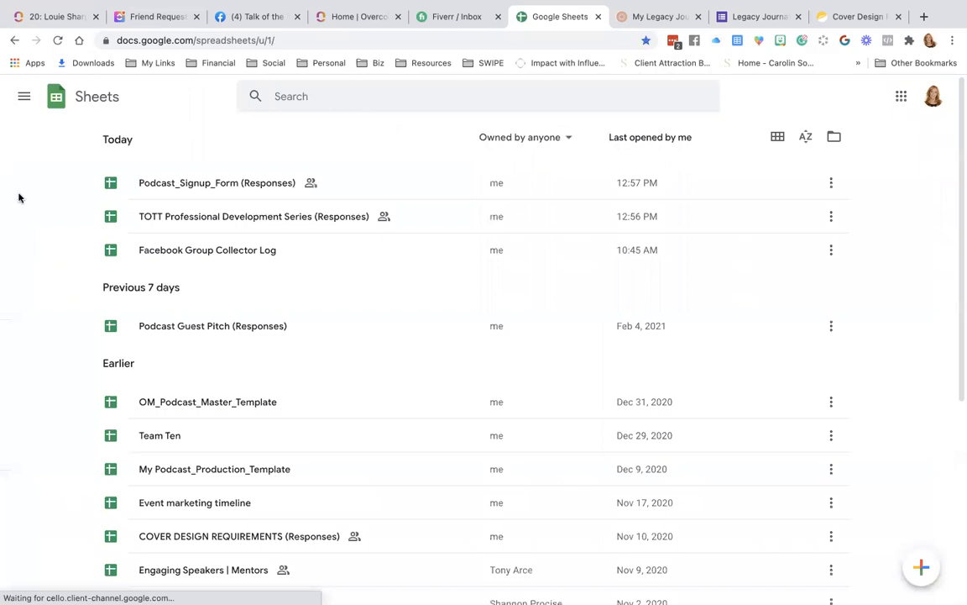
click(24, 96)
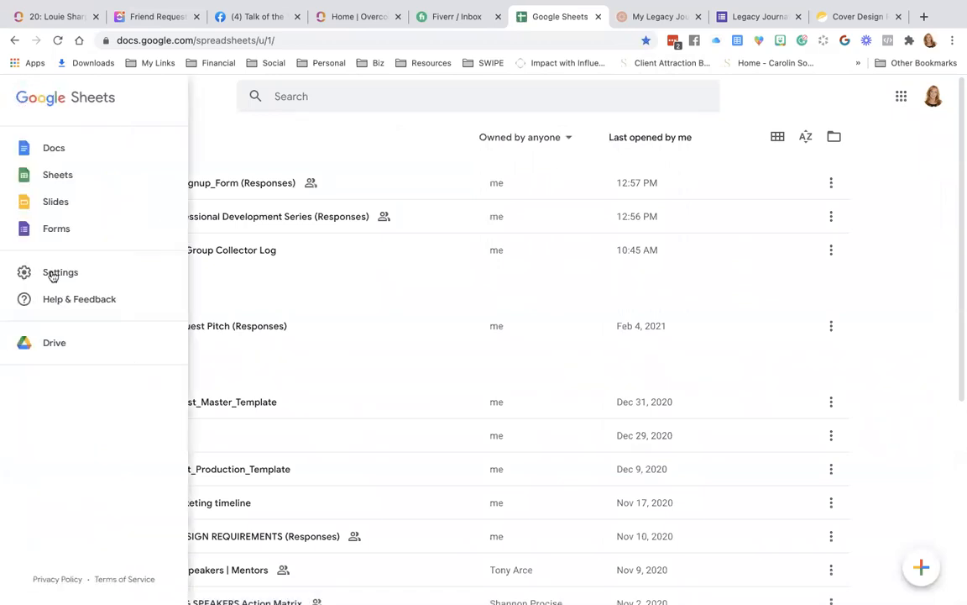
click(65, 230)
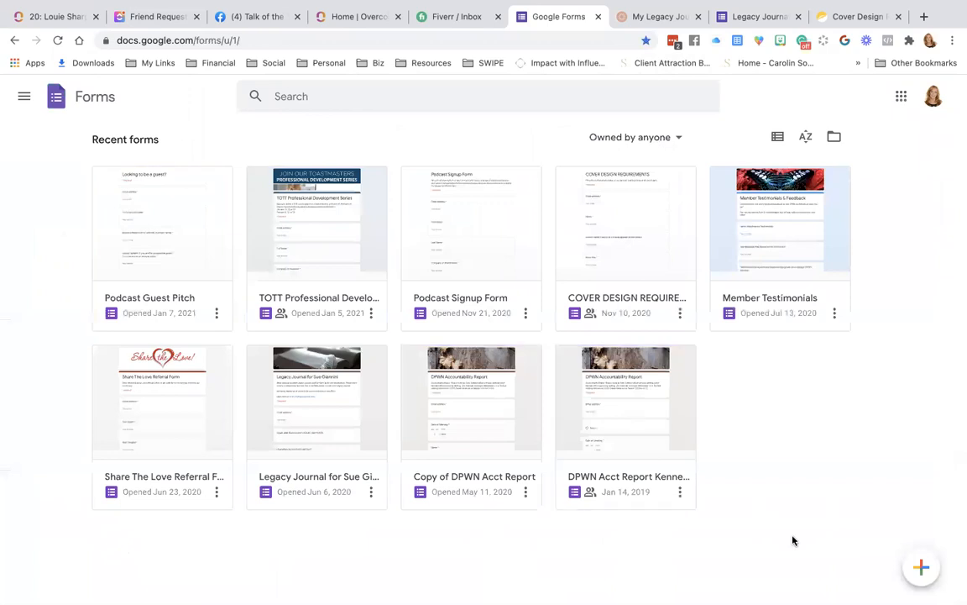
mouse_move(920, 568)
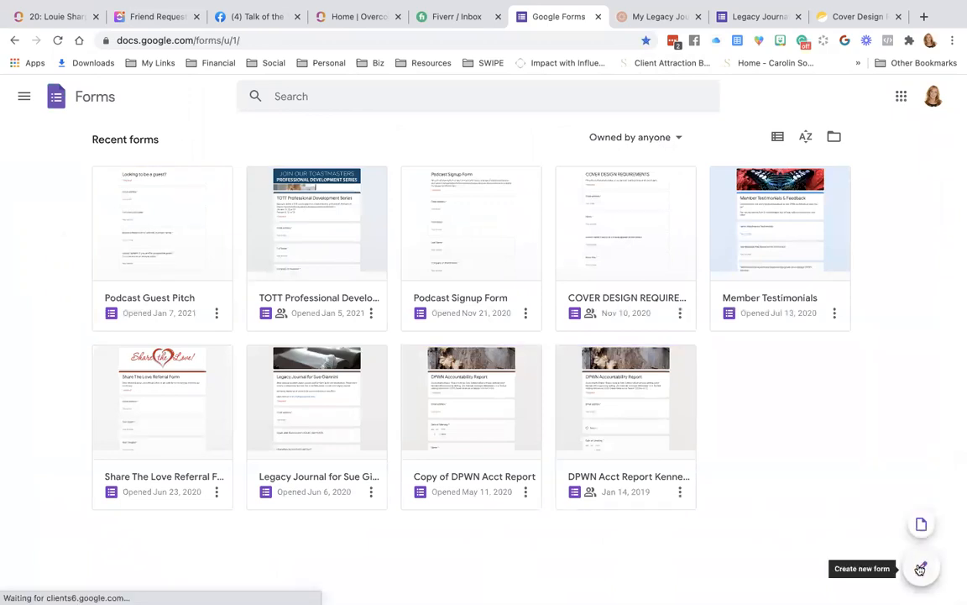
click(920, 569)
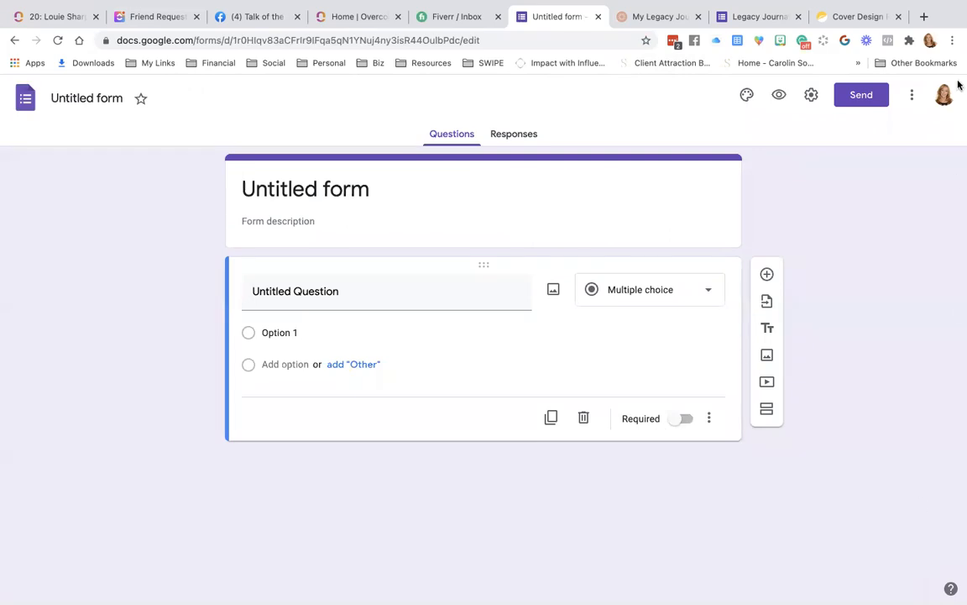
Replace the Untitled form title with 'Optin Test'.
drag(51, 99, 129, 99)
click(118, 99)
drag(51, 98, 179, 113)
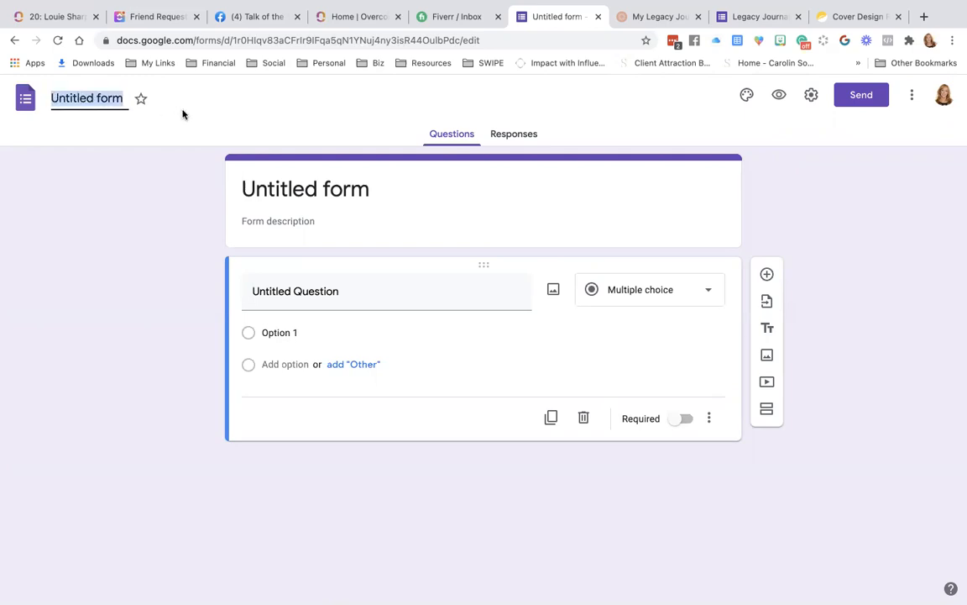
text(Optin)
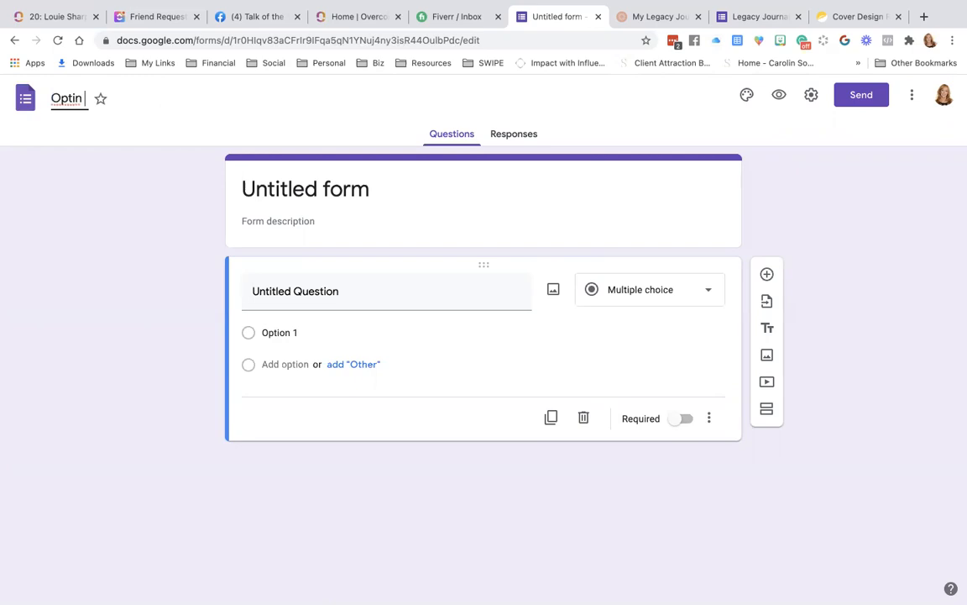
text( Test)
click(204, 111)
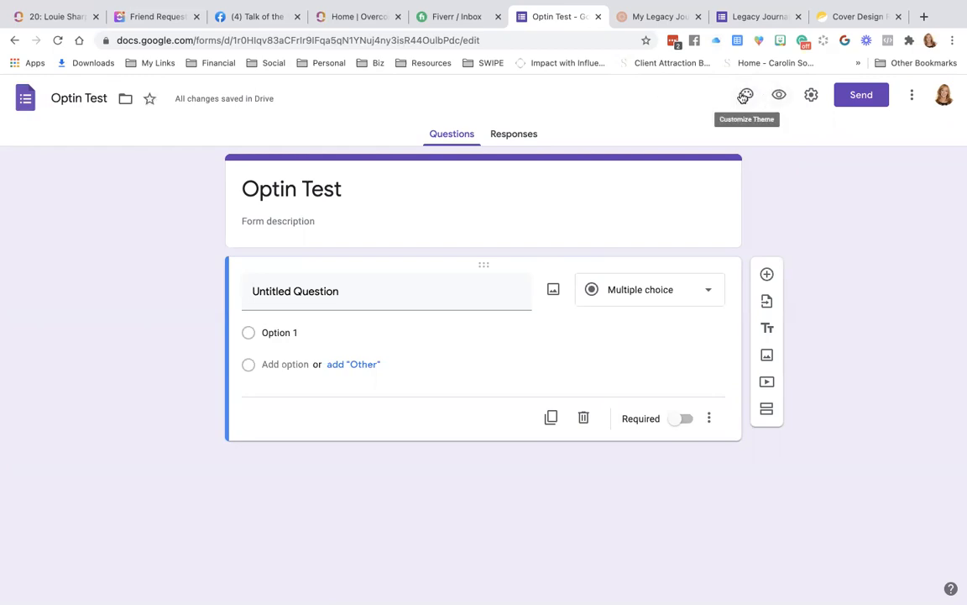
Apply a custom dark red #ae2626 theme colour with a light grey page background.
click(745, 95)
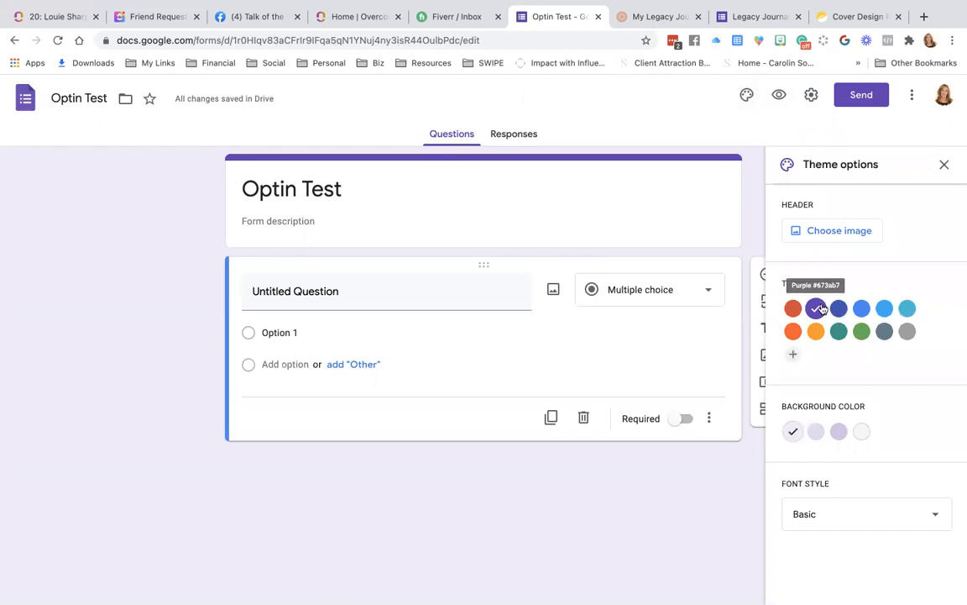
click(908, 333)
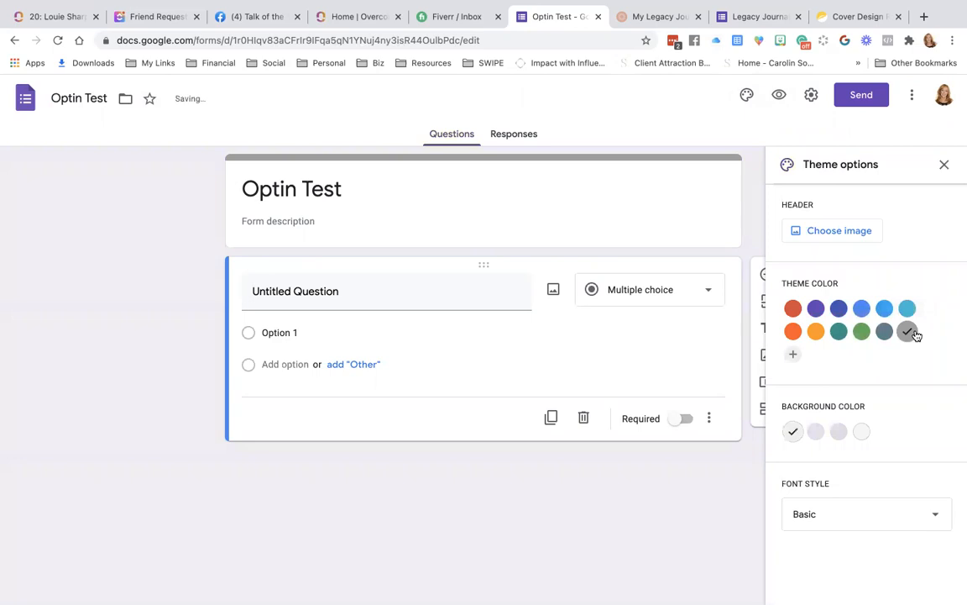
click(794, 357)
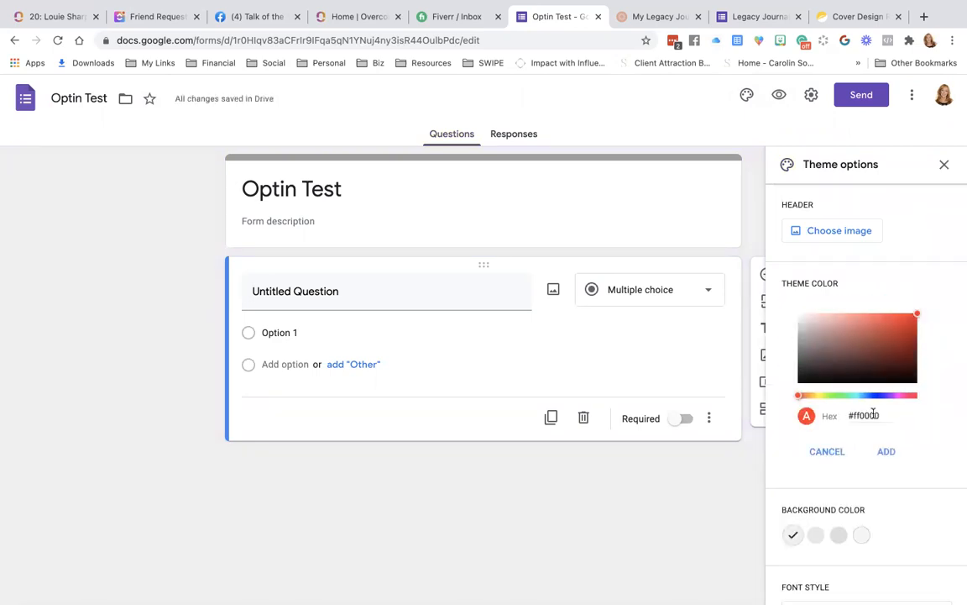
drag(877, 362, 892, 337)
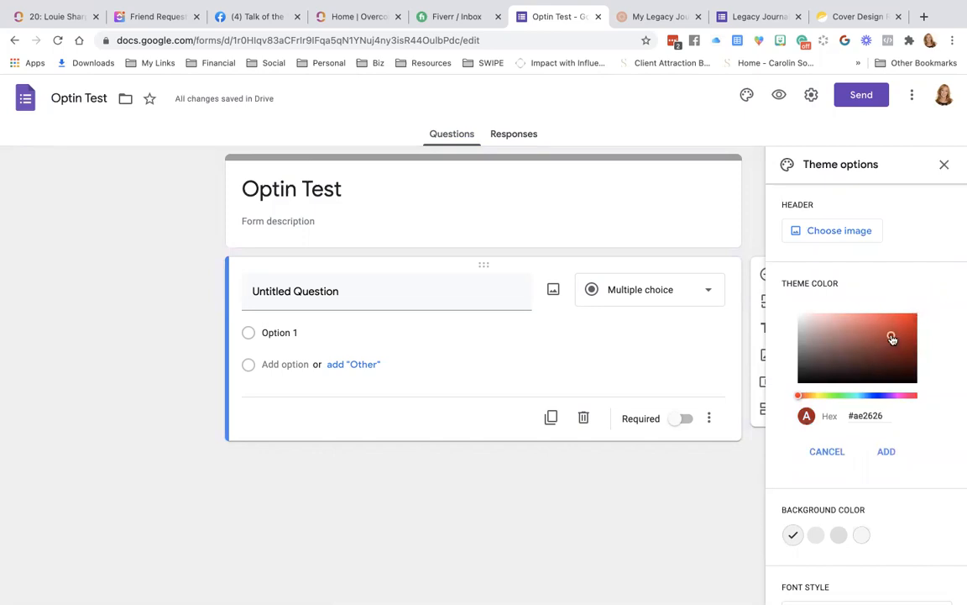
click(886, 451)
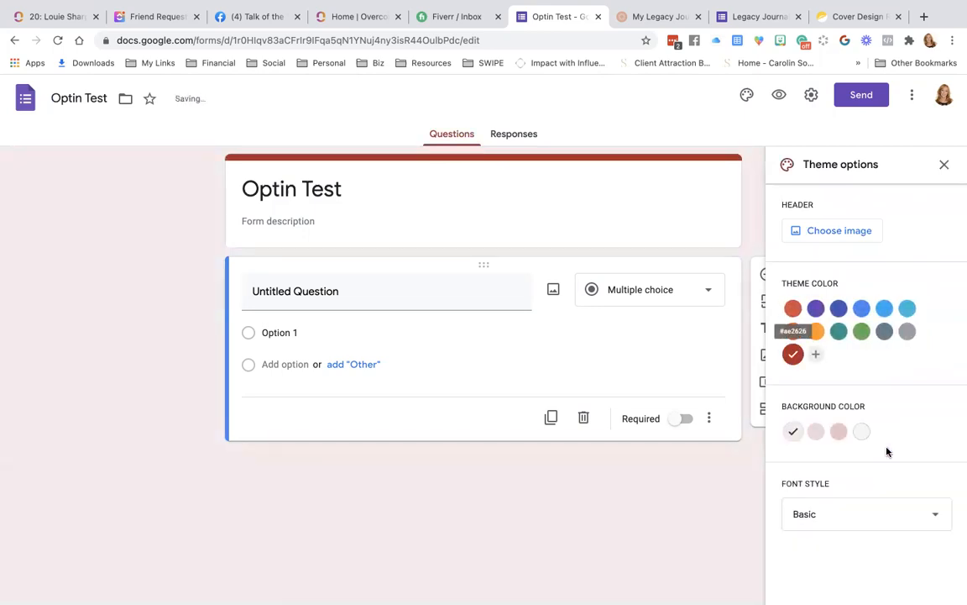
click(861, 433)
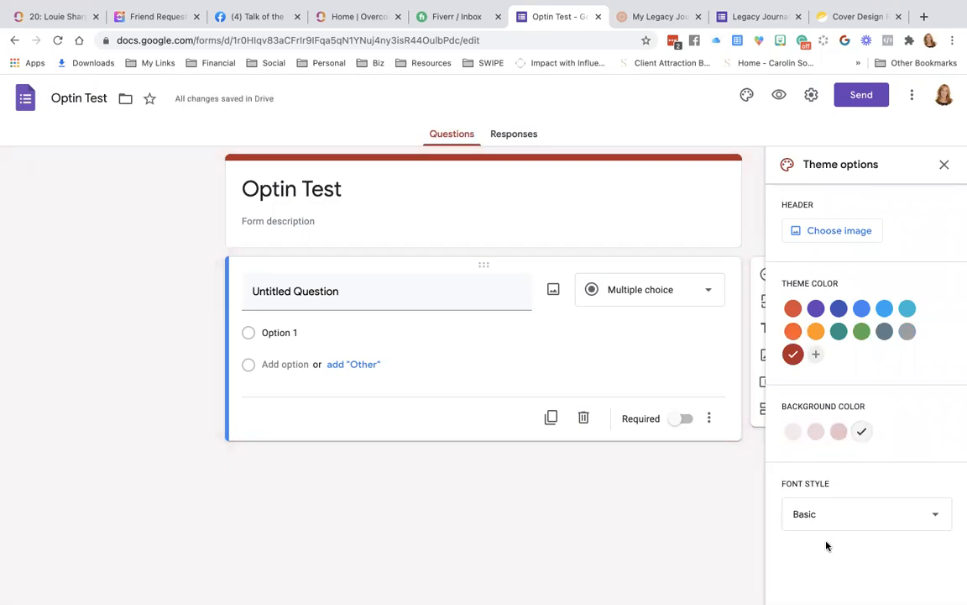
Set the form font style to Playful and bring up the header image choices.
click(842, 514)
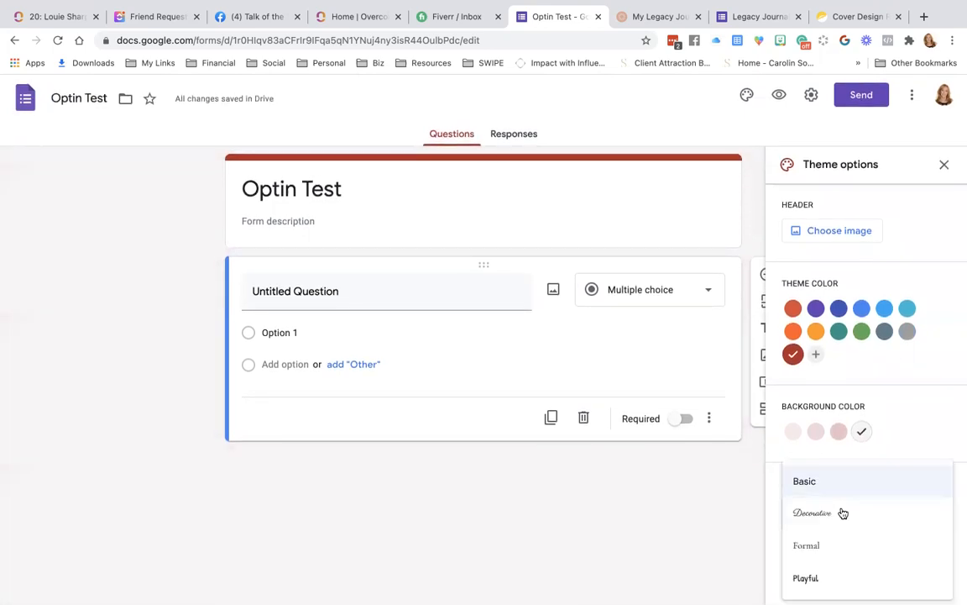
click(807, 580)
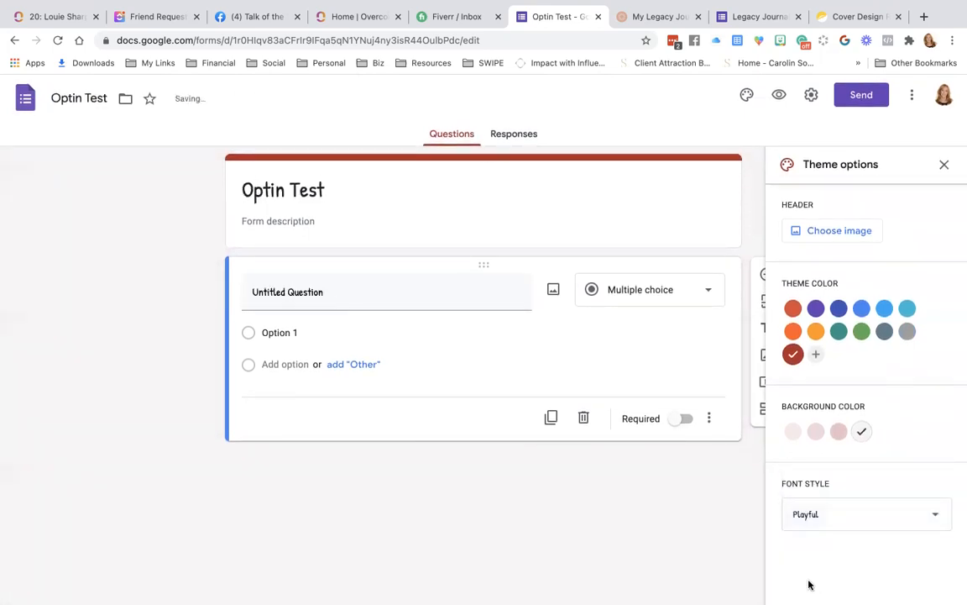
click(842, 516)
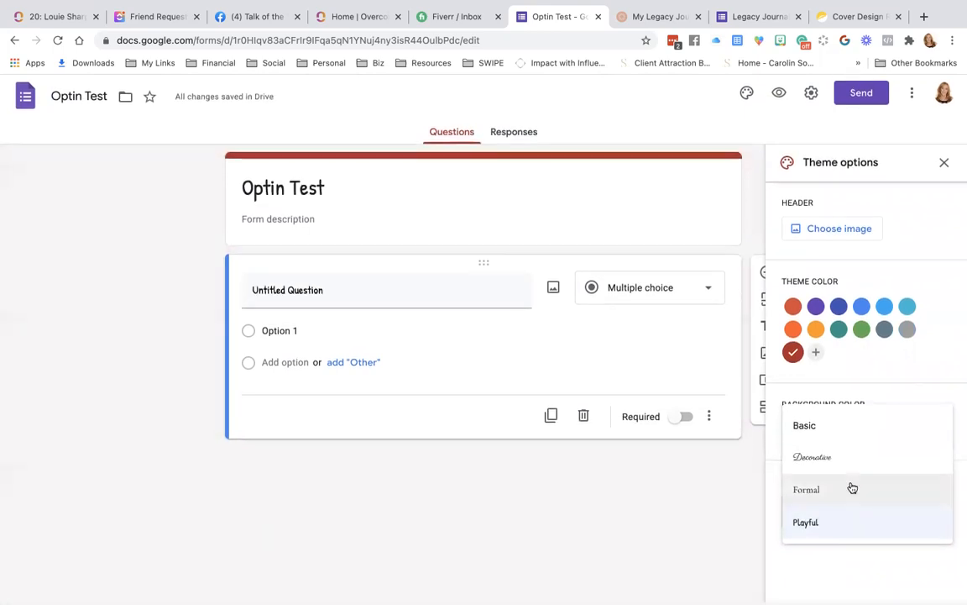
click(814, 529)
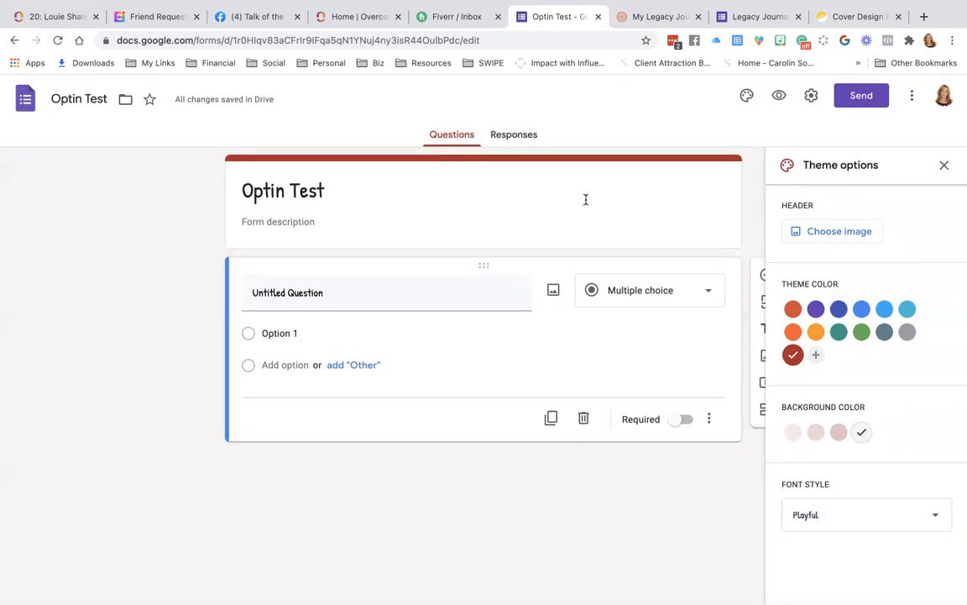
click(847, 230)
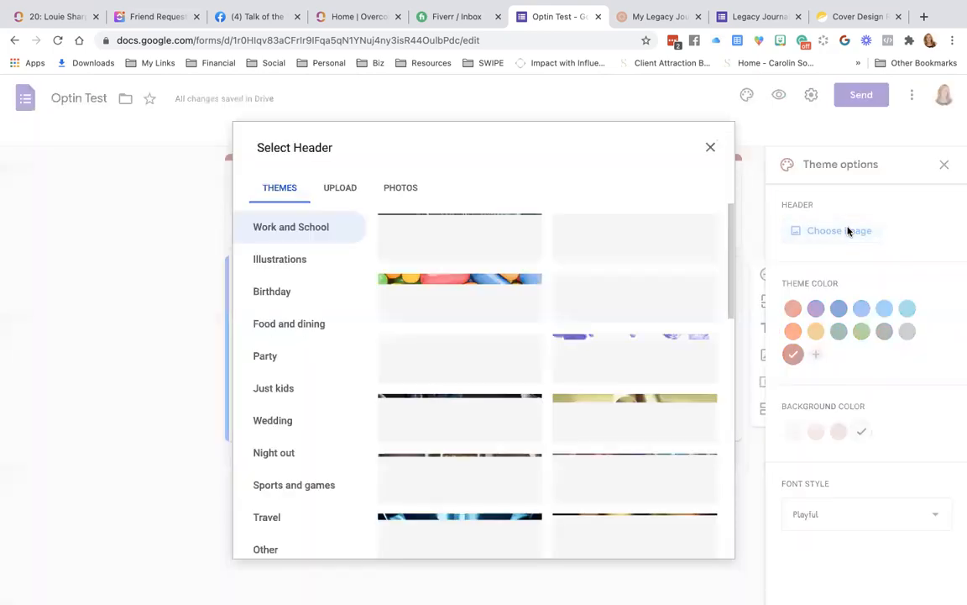
Upload FREE Ticket.gif from Downloads as the form's header image.
click(337, 188)
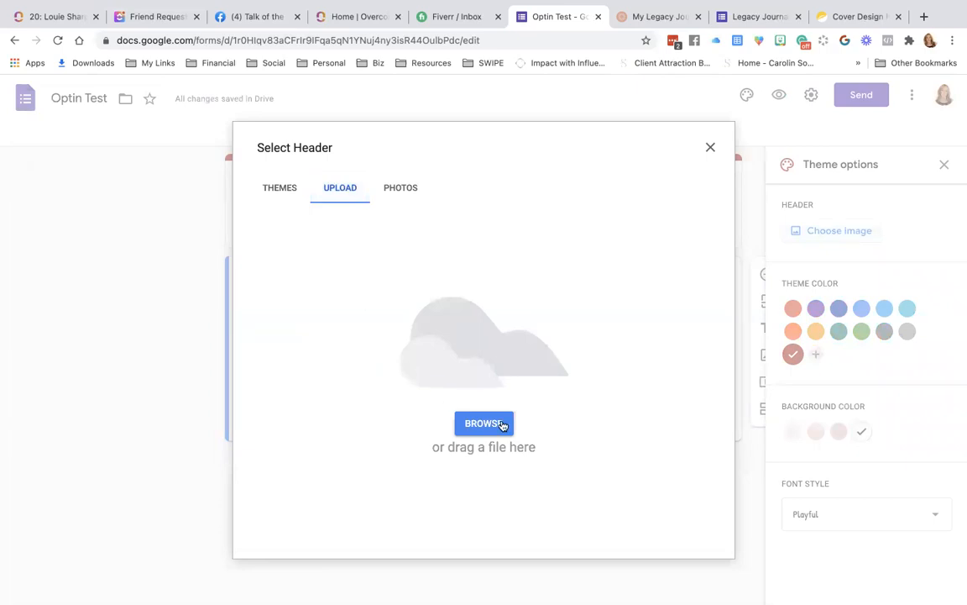
click(412, 189)
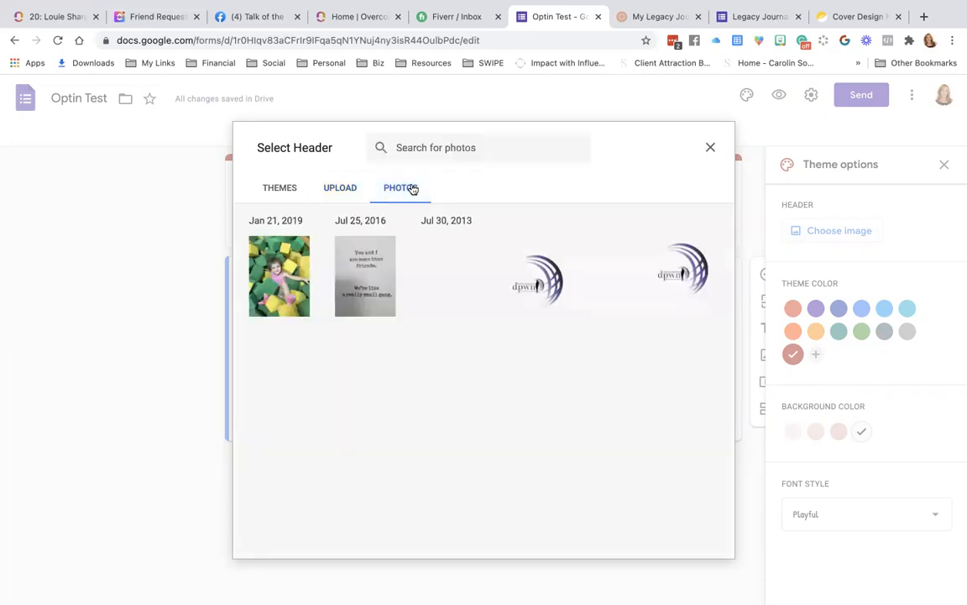
click(344, 189)
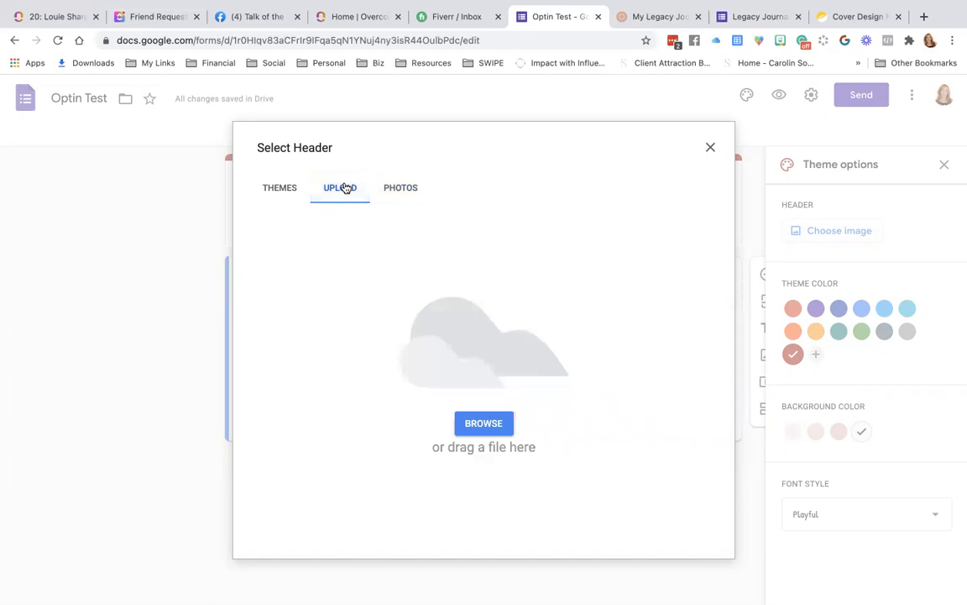
click(484, 423)
click(253, 106)
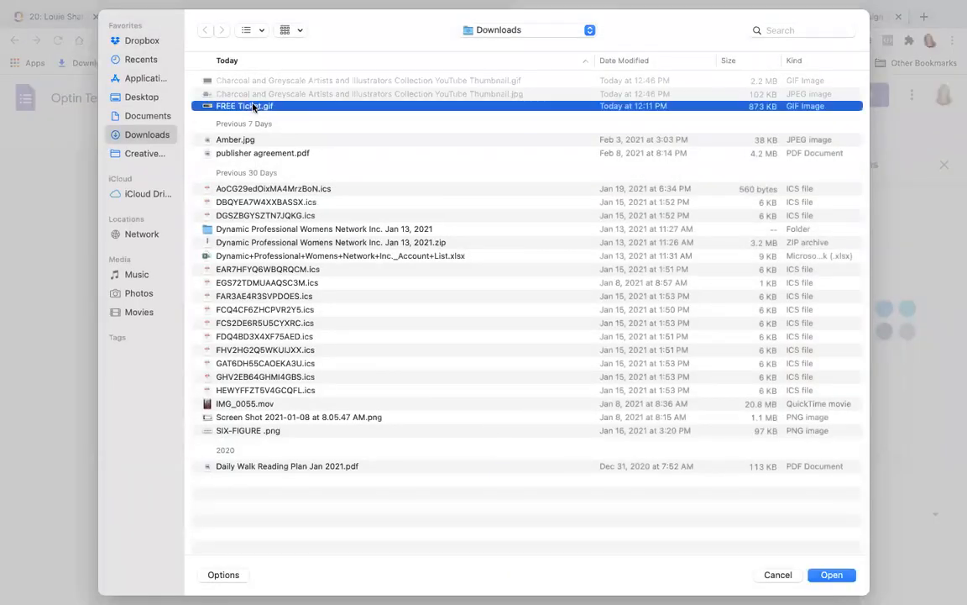
click(831, 574)
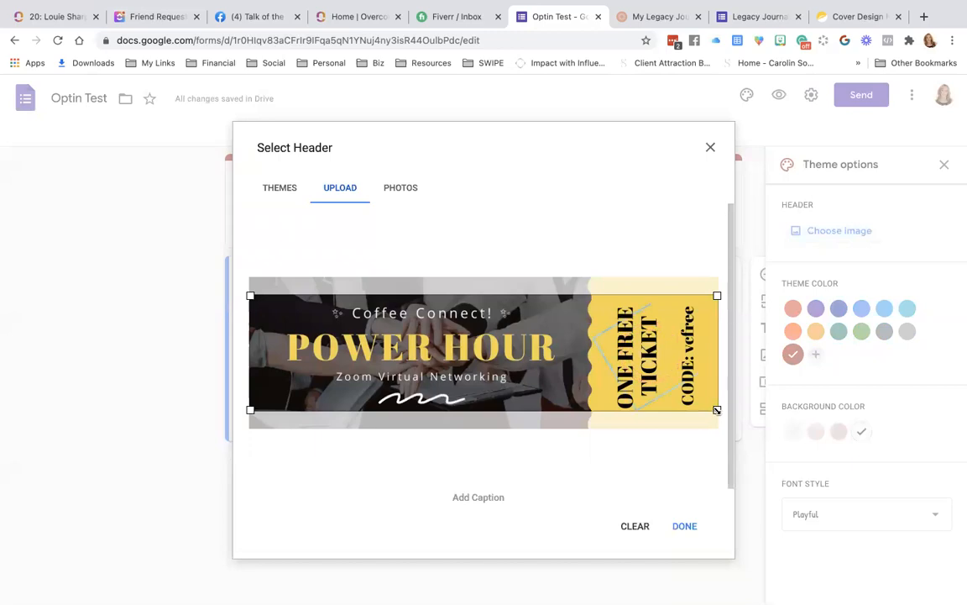
Crop and apply the Power Hour ticket banner, then remove it and reopen the header gallery.
mouse_move(605, 371)
mouse_down()
mouse_move(593, 342)
mouse_move(599, 367)
mouse_up()
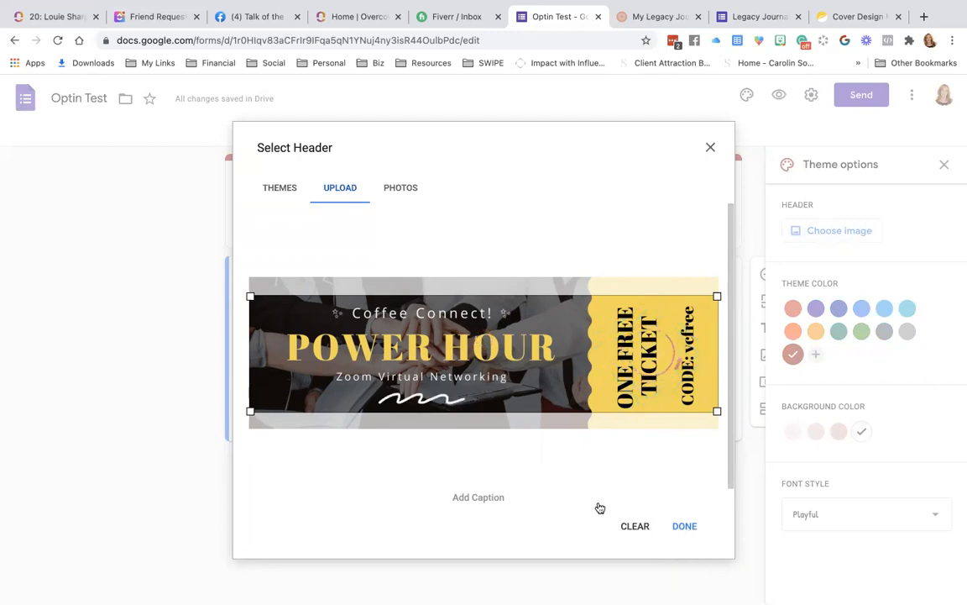
click(660, 525)
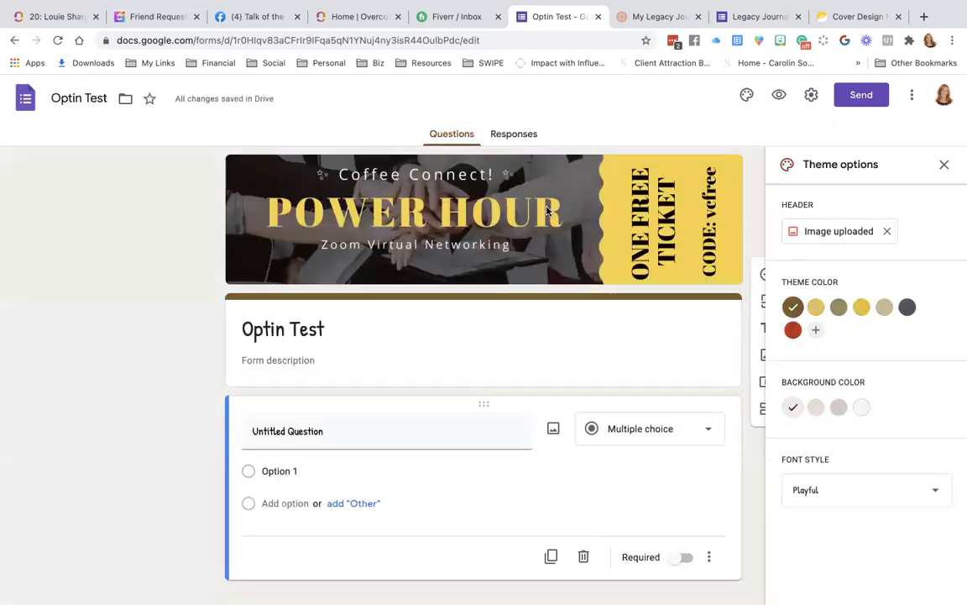
click(889, 234)
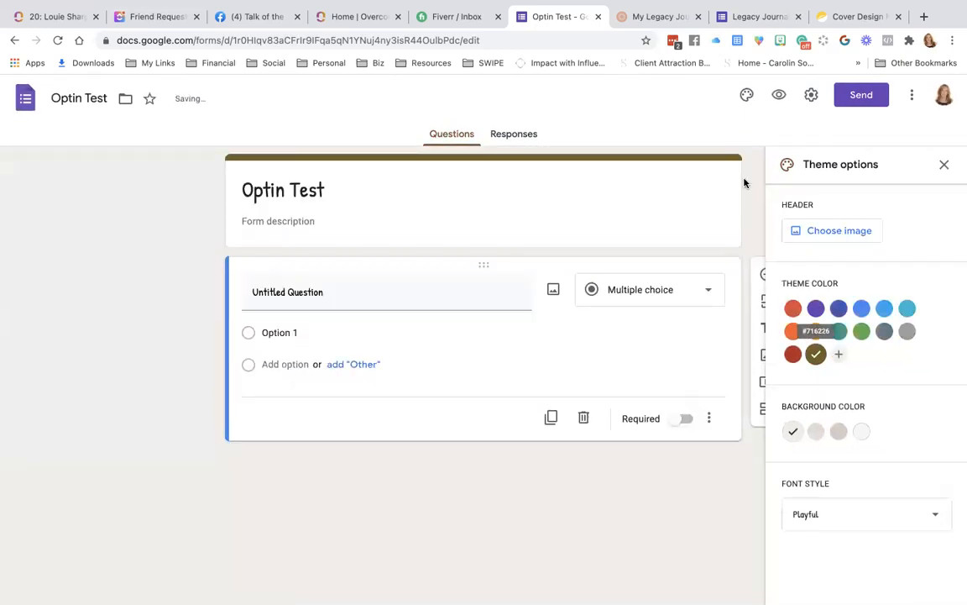
click(835, 230)
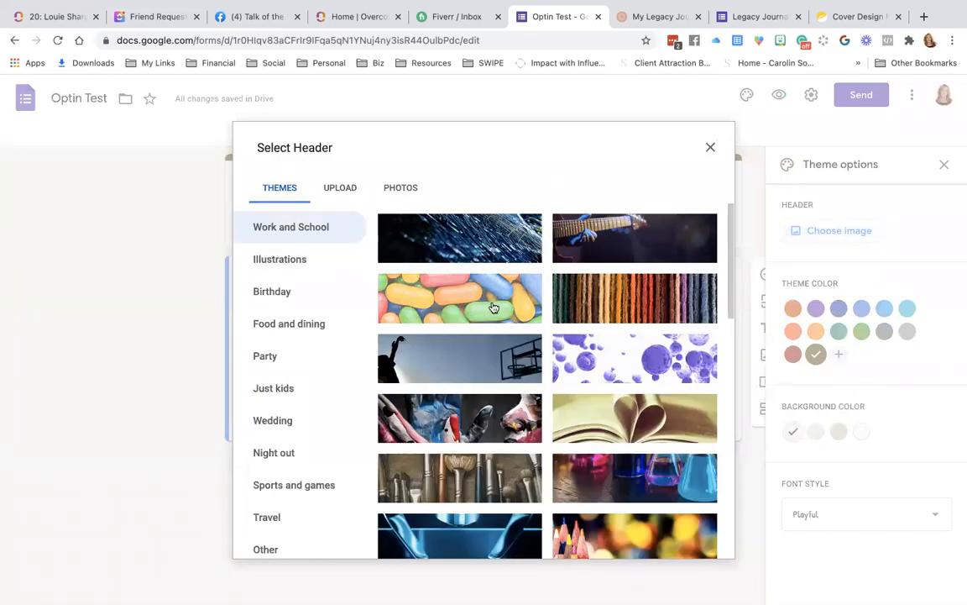
Insert the colourful candy photo from the Work and School themes as the header.
click(494, 308)
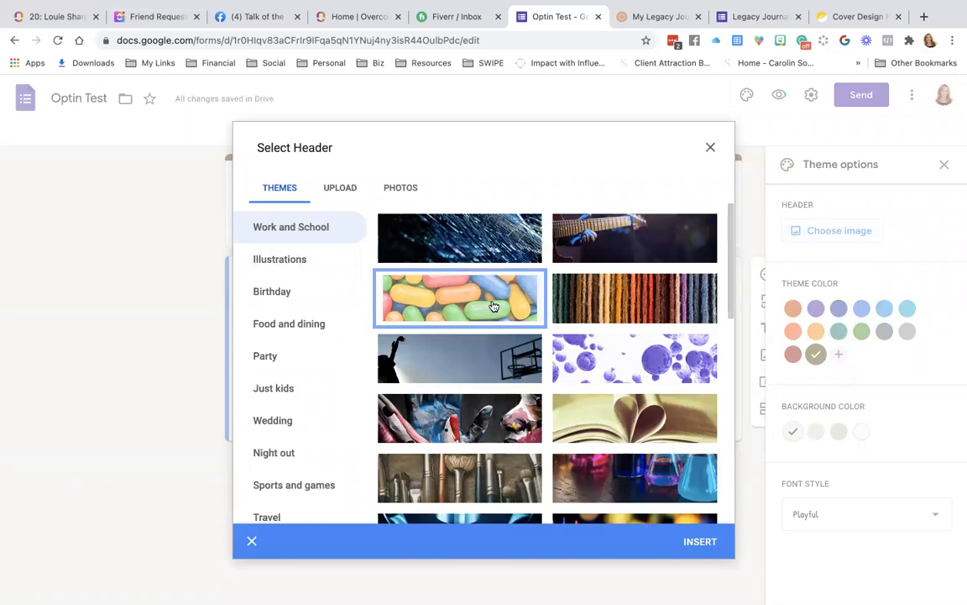
click(494, 307)
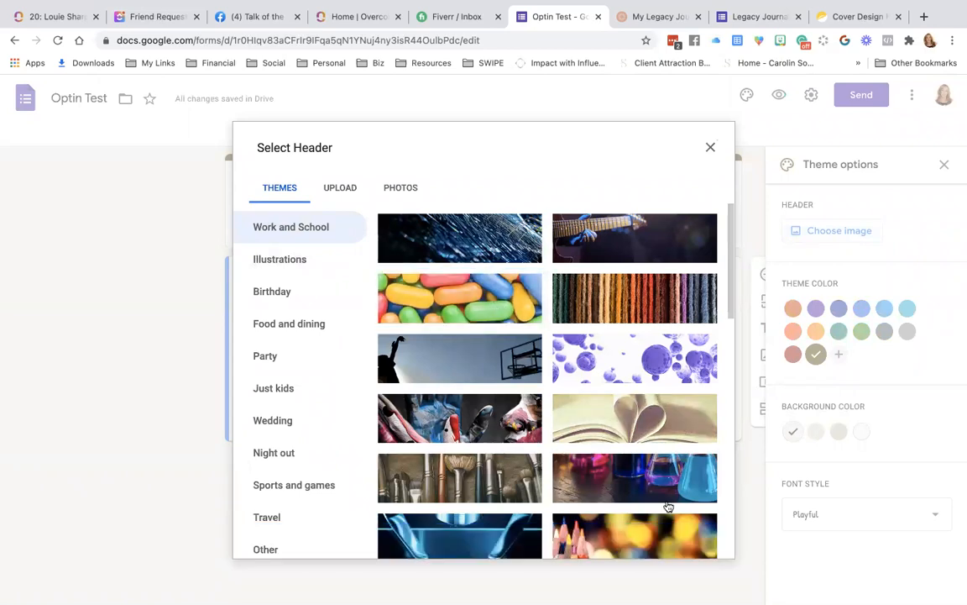
click(468, 292)
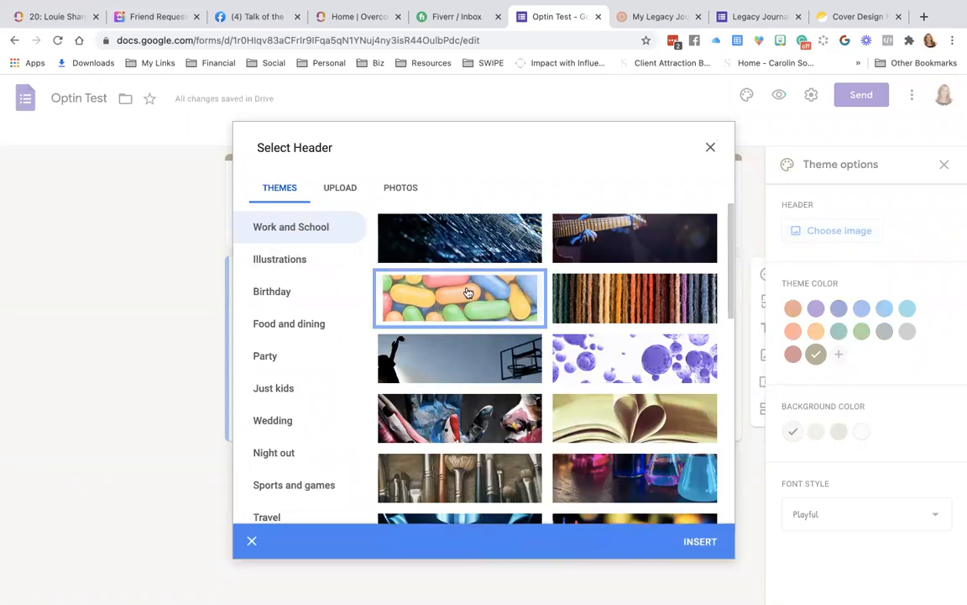
click(712, 545)
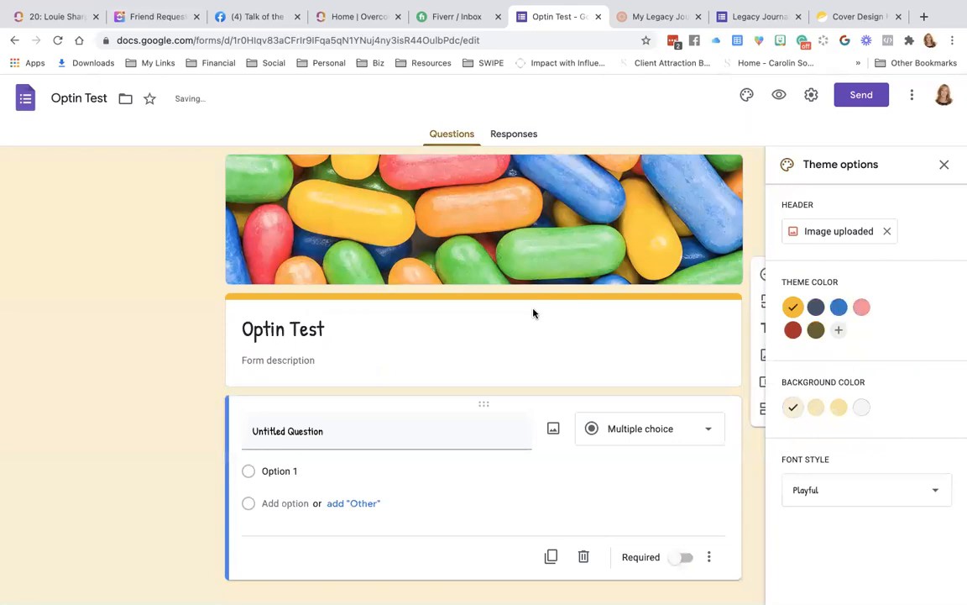
Restore the dark red #ae2626 theme with light grey background and close the theme options.
click(792, 331)
click(863, 408)
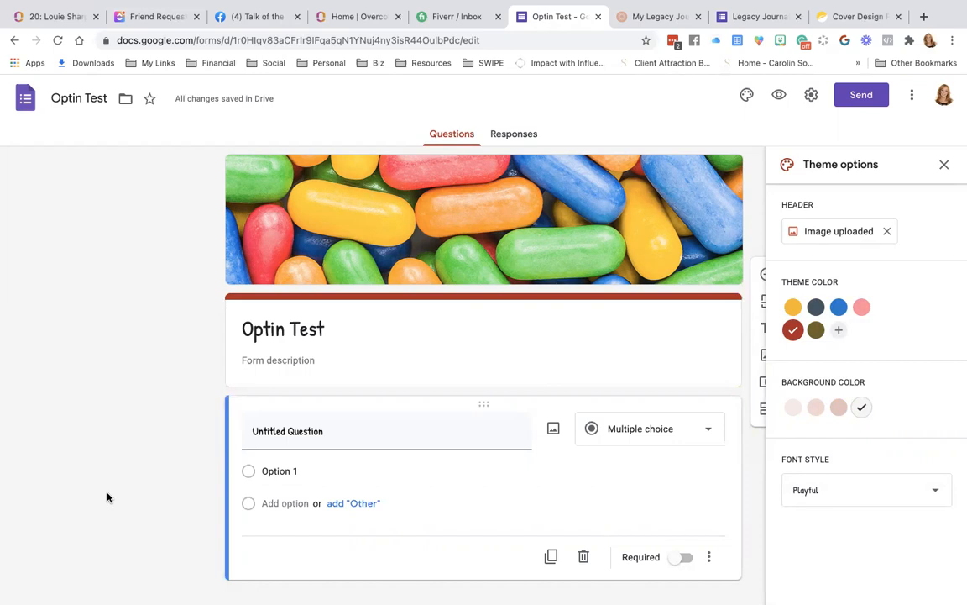
scroll(108, 497, down, 1)
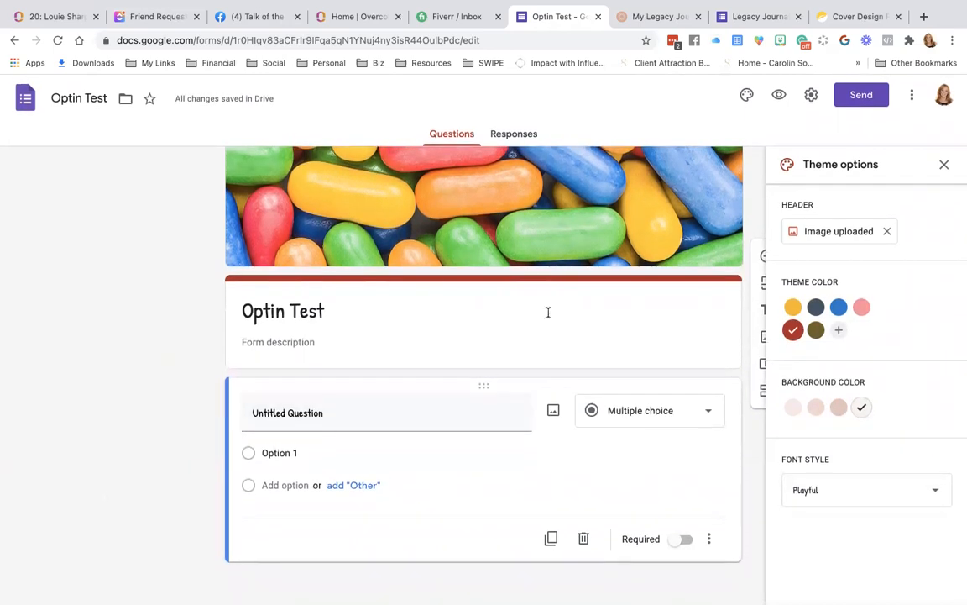
click(944, 164)
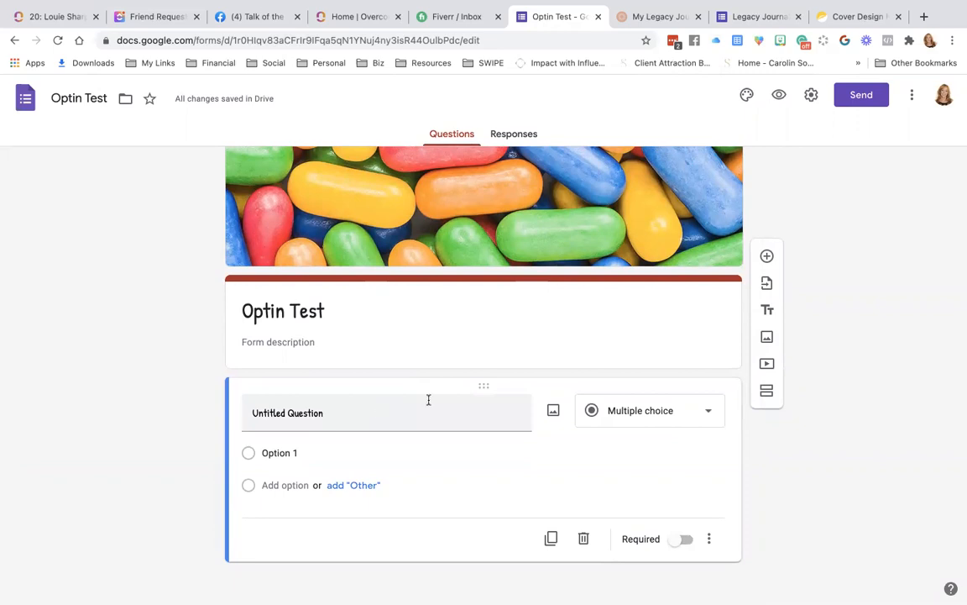
Add a question and make it a Dropdown with Option 1, Option 2 and Option 3.
click(766, 257)
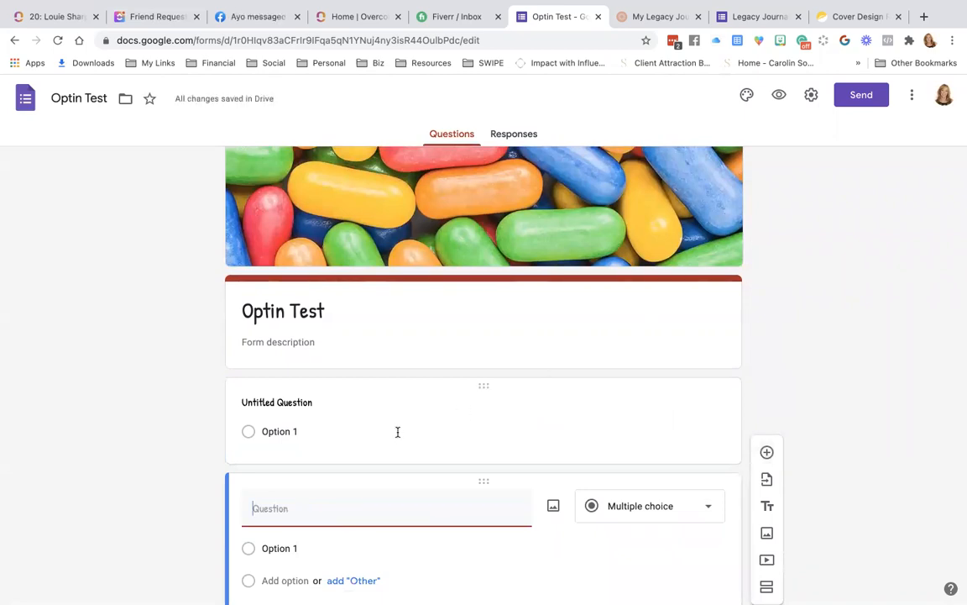
click(360, 408)
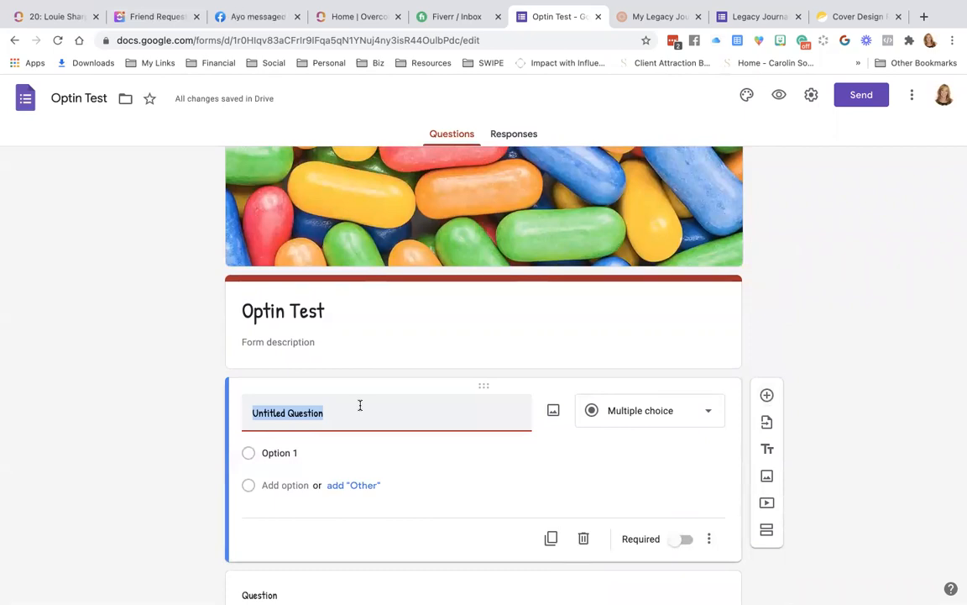
click(670, 410)
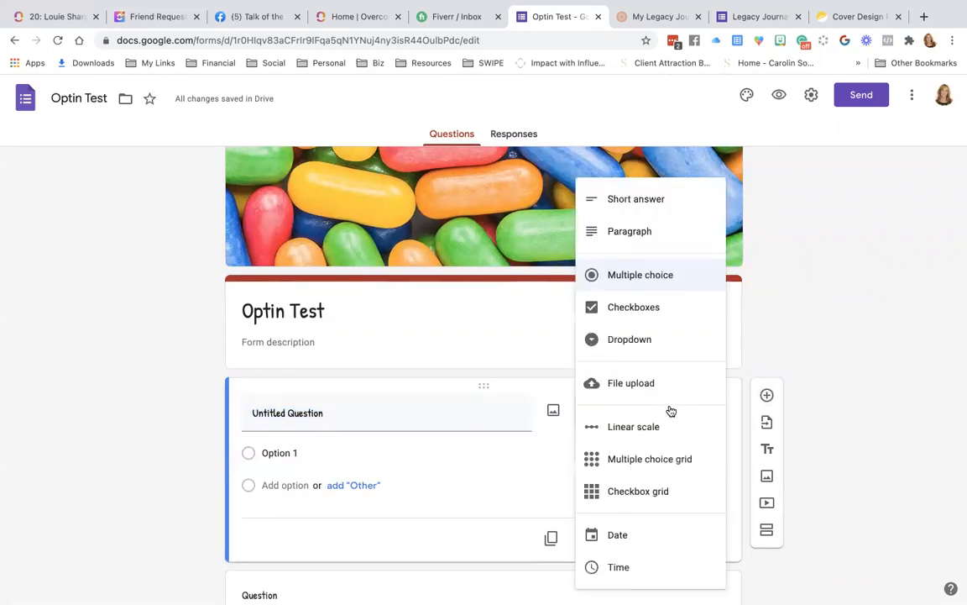
click(633, 307)
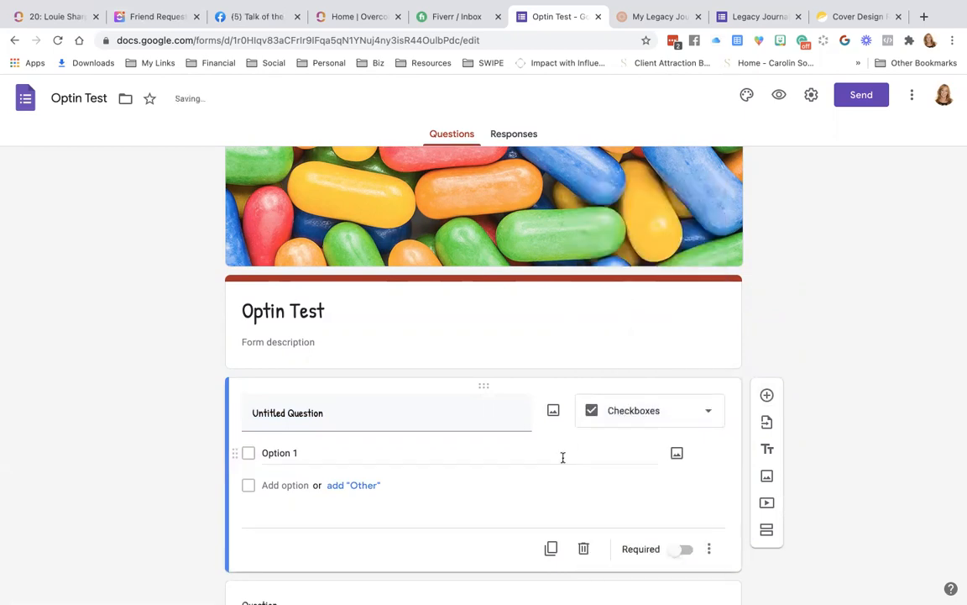
click(666, 416)
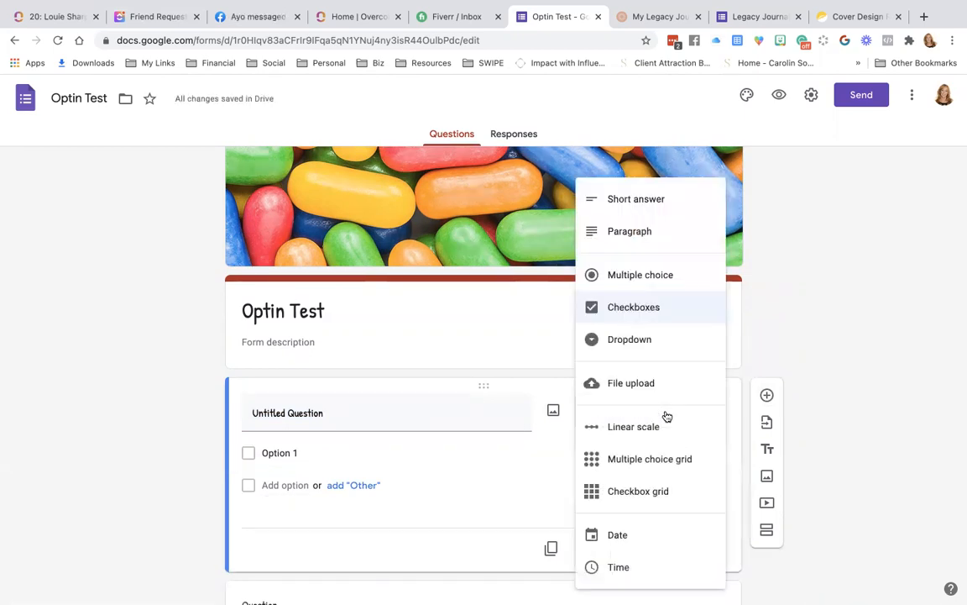
click(648, 340)
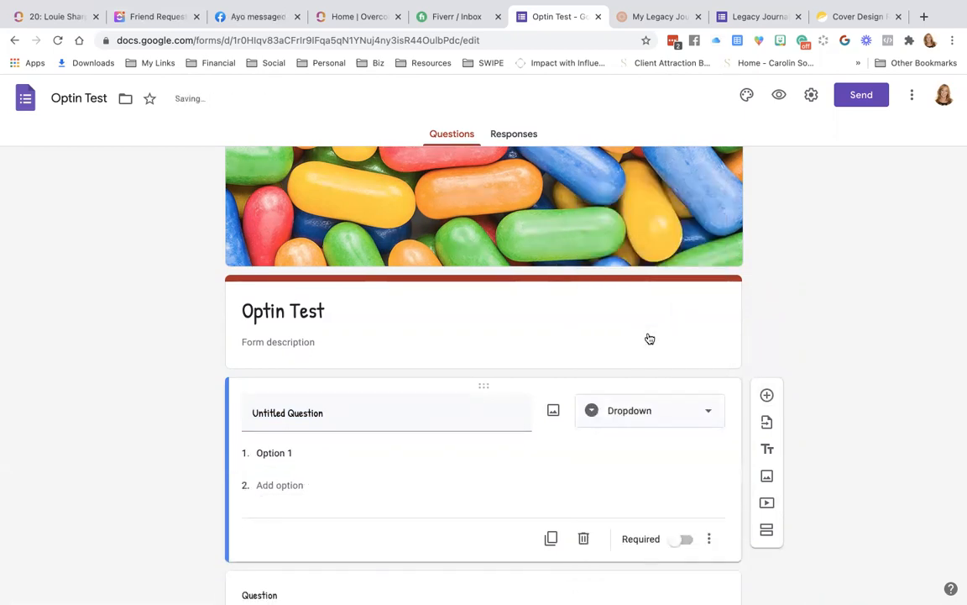
click(286, 486)
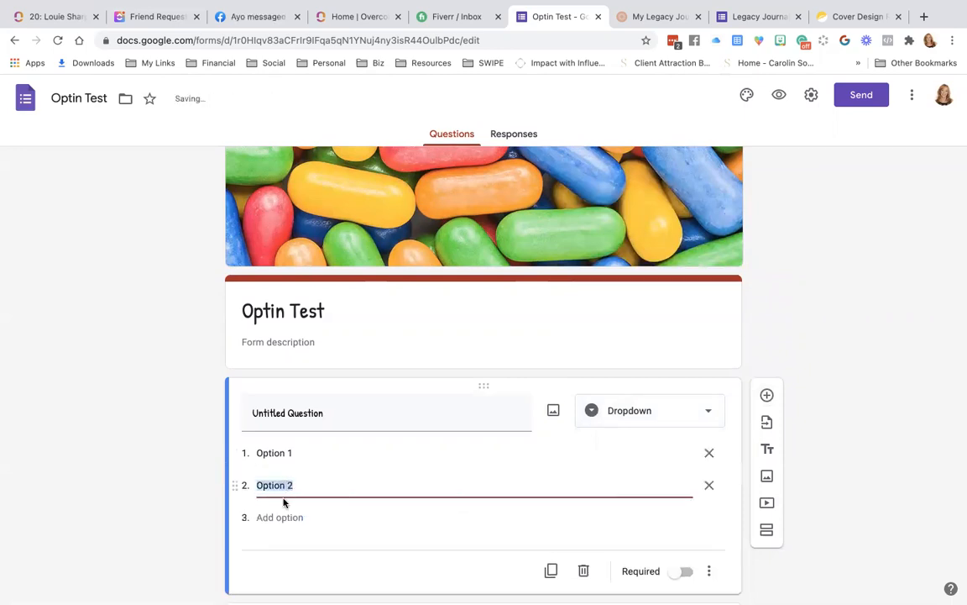
click(277, 518)
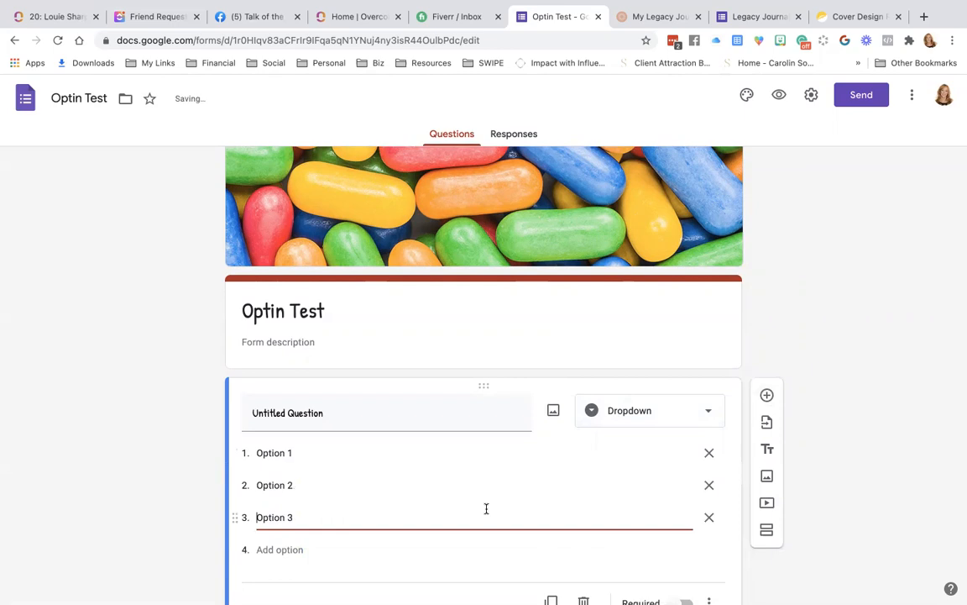
scroll(486, 508, down, 3)
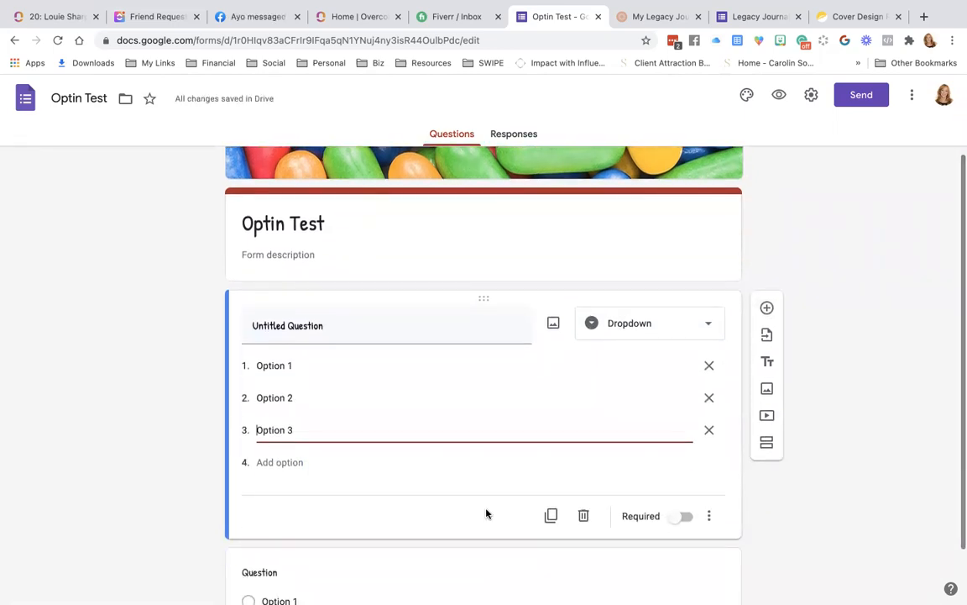
Switch the dropdown question to Required.
click(684, 508)
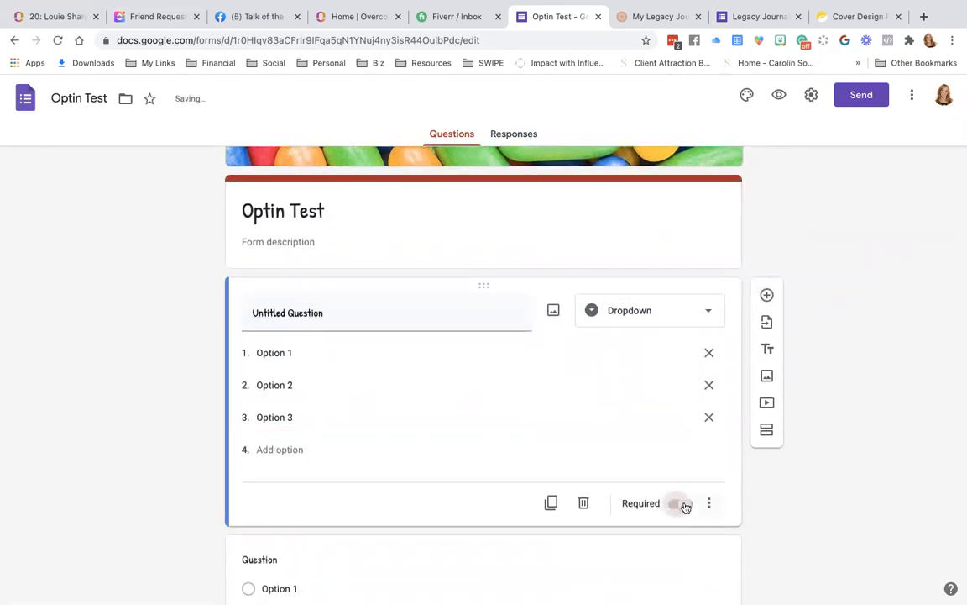
click(685, 506)
click(685, 505)
Add a description line 'thewrhelkrh' beneath the dropdown question's title.
click(710, 504)
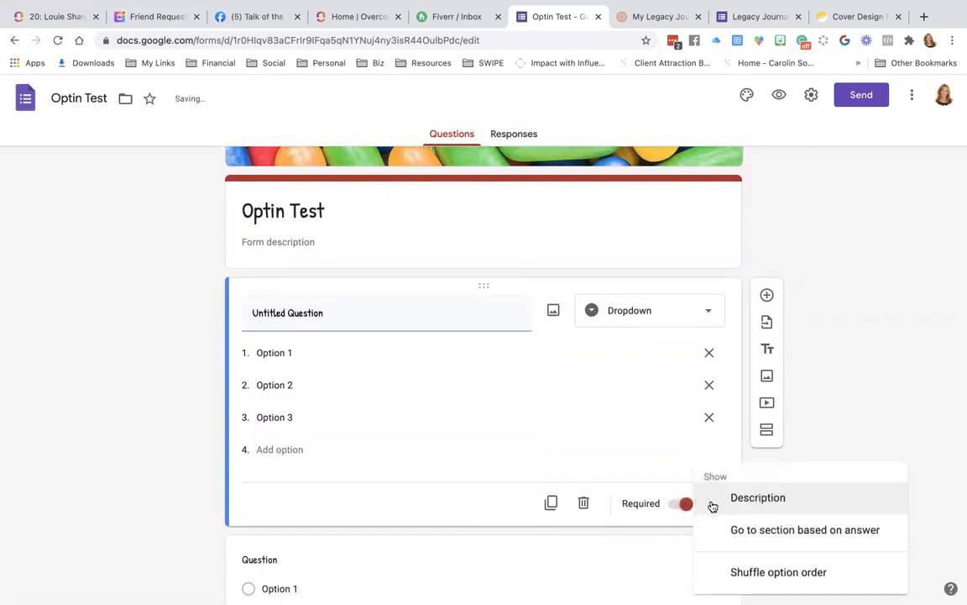
click(777, 502)
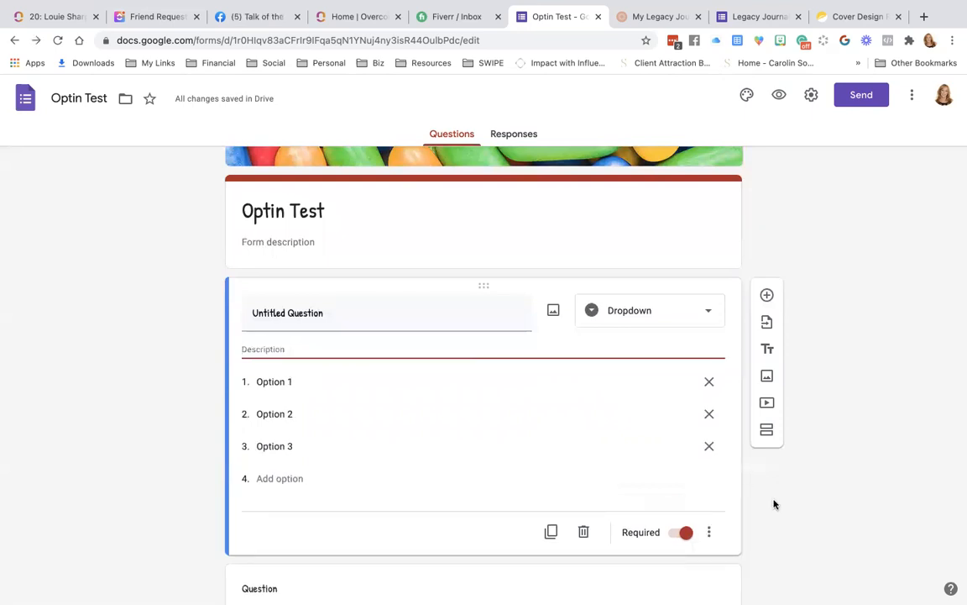
text(thewrhelkrh)
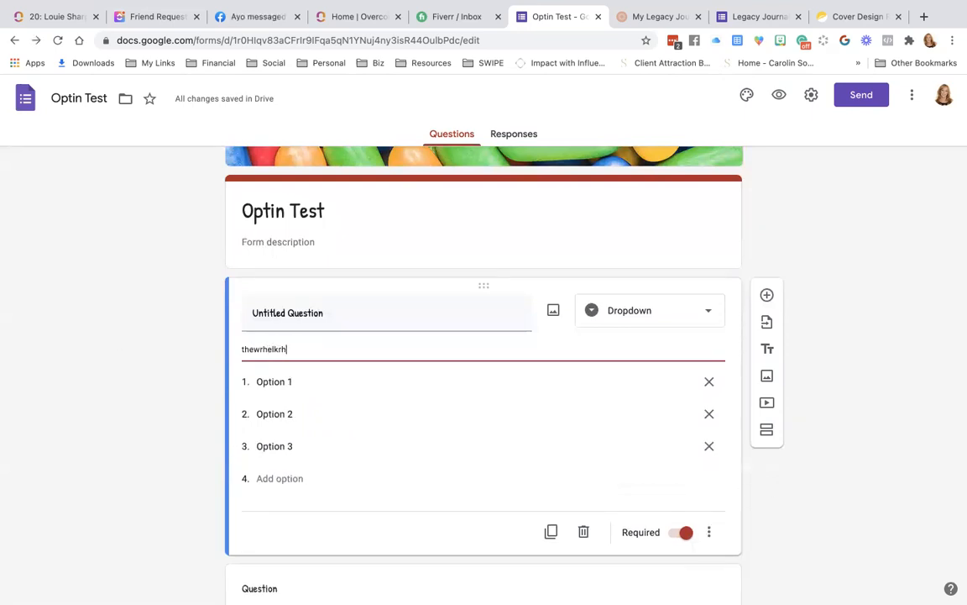
click(711, 533)
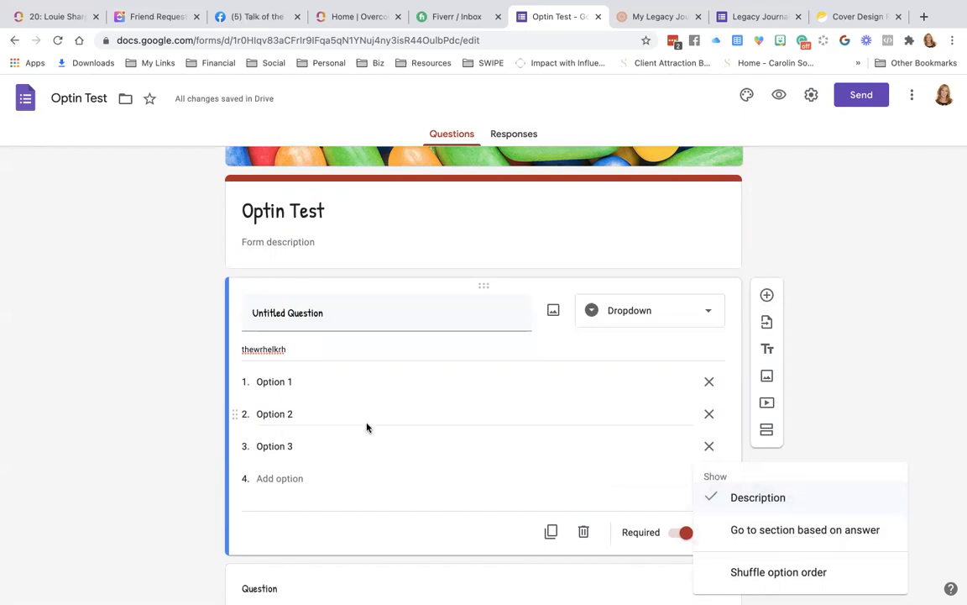
scroll(366, 427, down, 2)
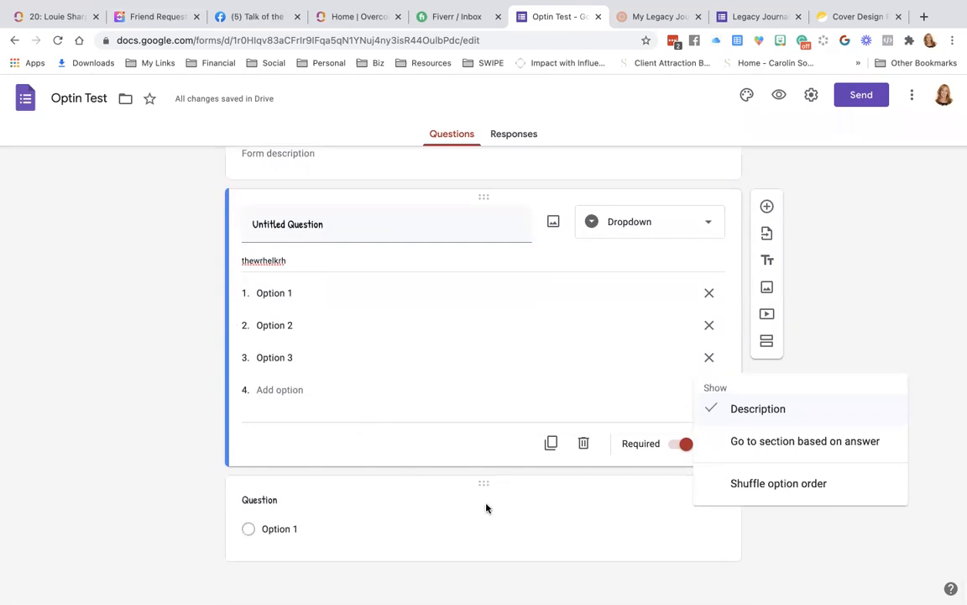
scroll(486, 508, up, 2)
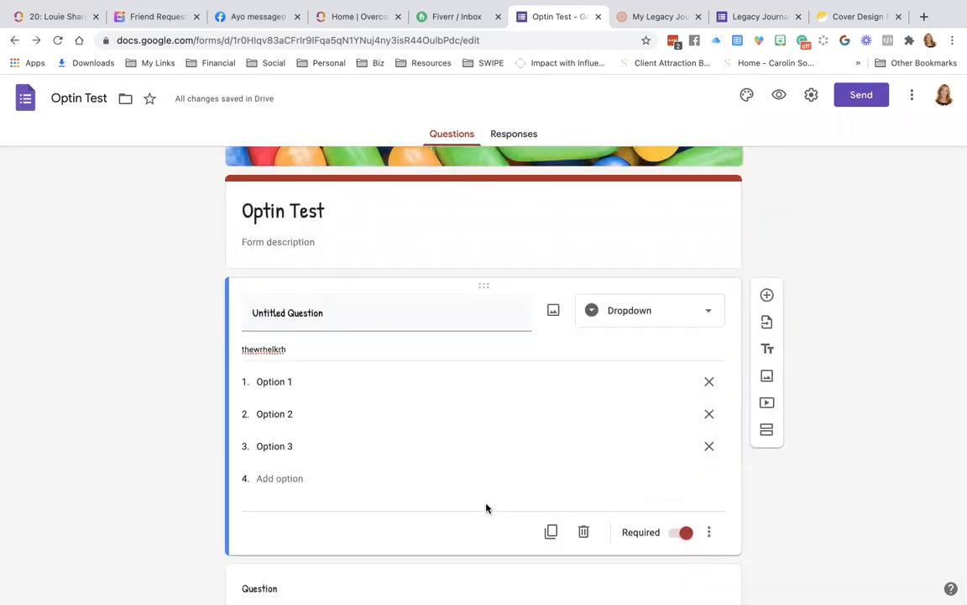
scroll(485, 505, down, 1)
scroll(485, 504, down, 1)
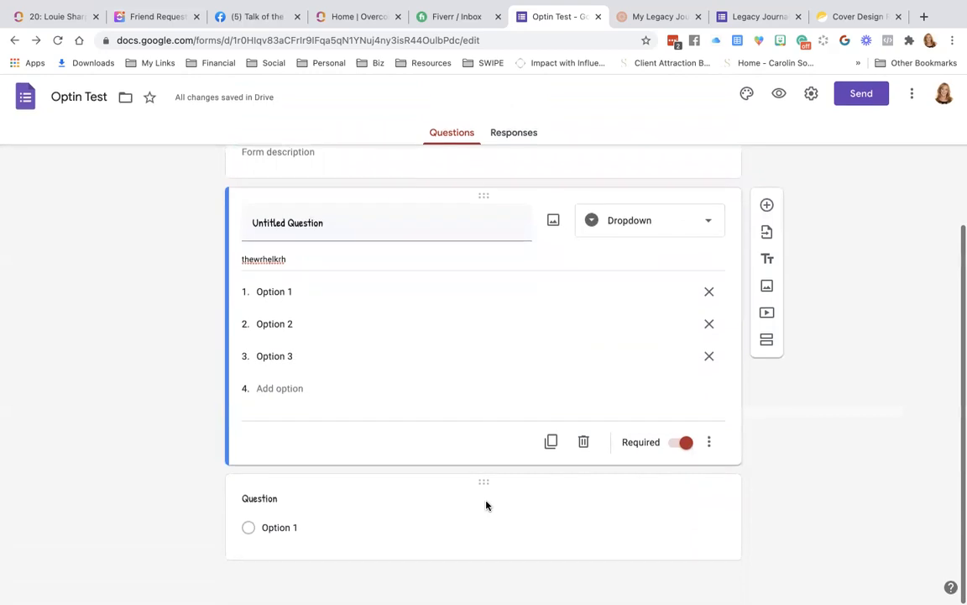
Duplicate the required dropdown question and edit the copy's title and description.
click(552, 444)
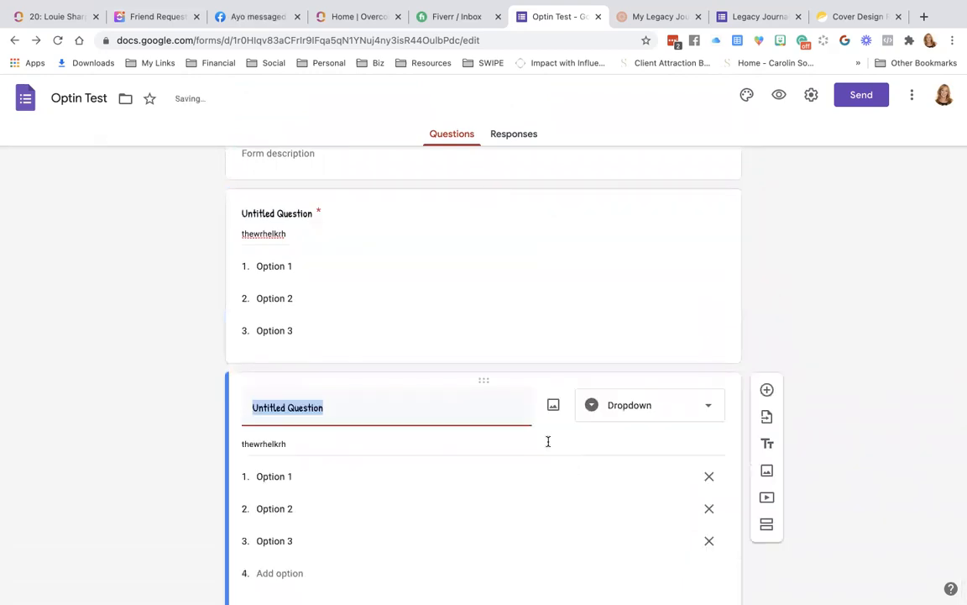
click(374, 408)
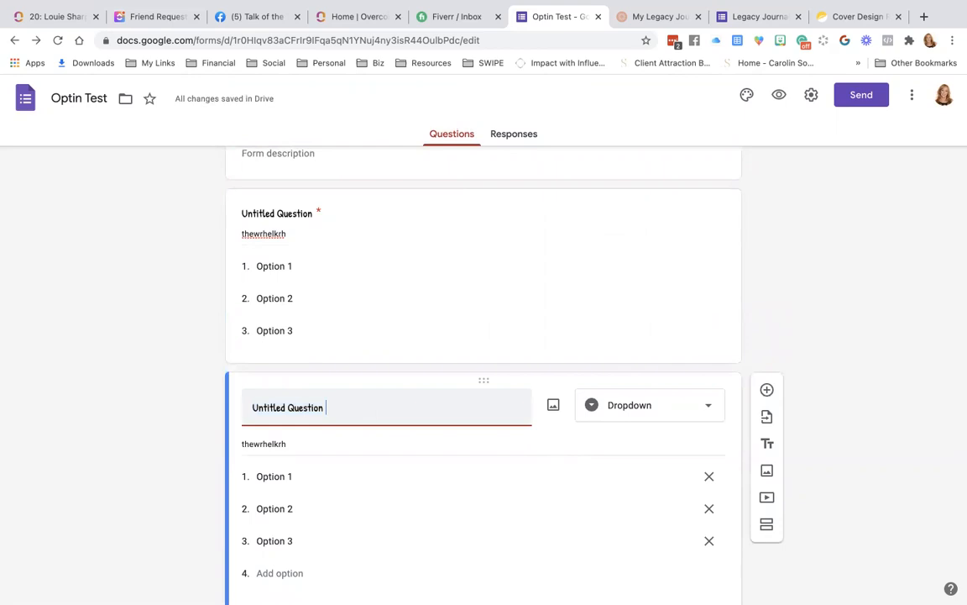
click(359, 453)
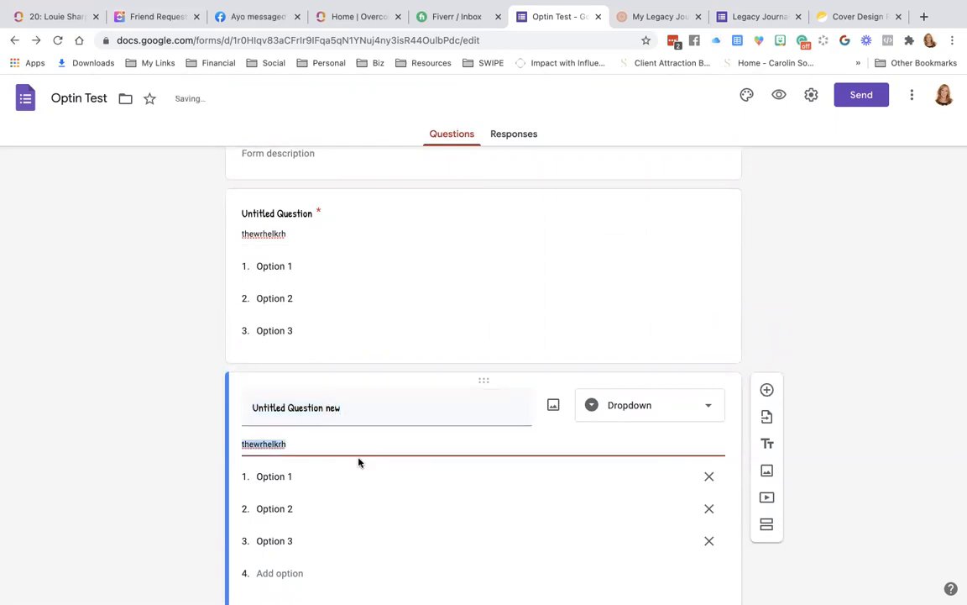
scroll(358, 461, down, 1)
scroll(358, 462, down, 3)
Turn the blank question below into a short answer titled Name, then add another question.
click(333, 526)
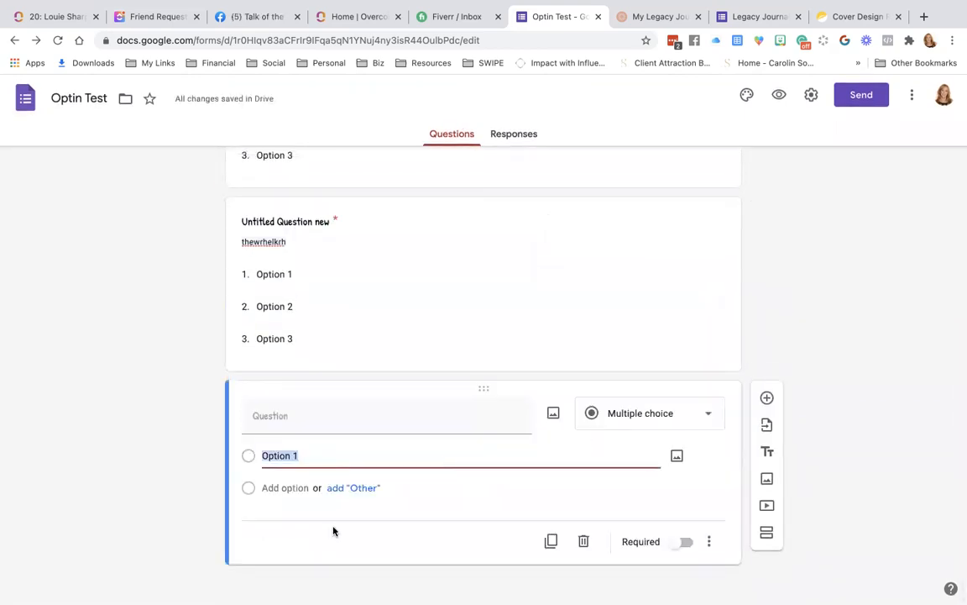
click(629, 415)
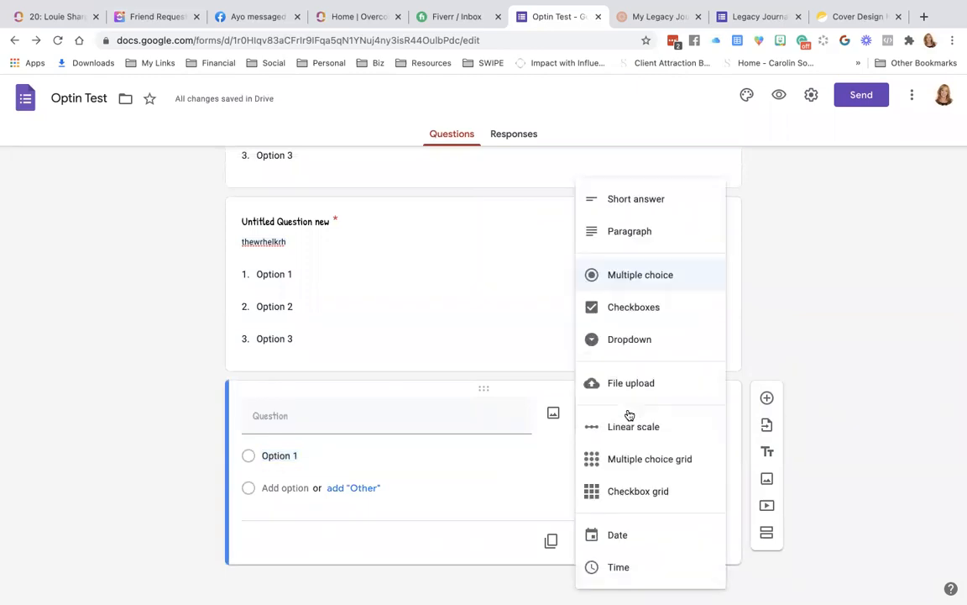
click(627, 207)
click(360, 440)
text(Name)
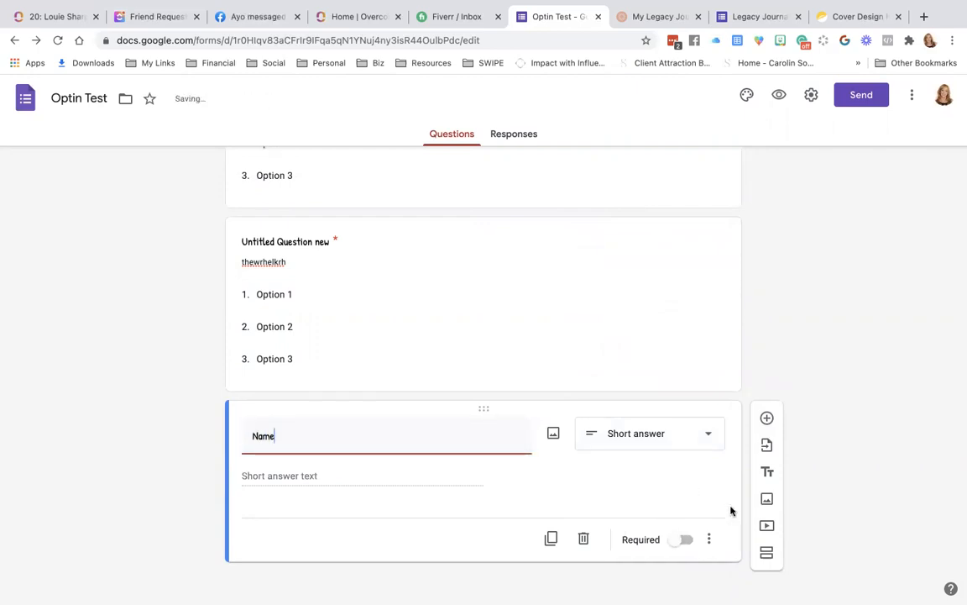
click(767, 417)
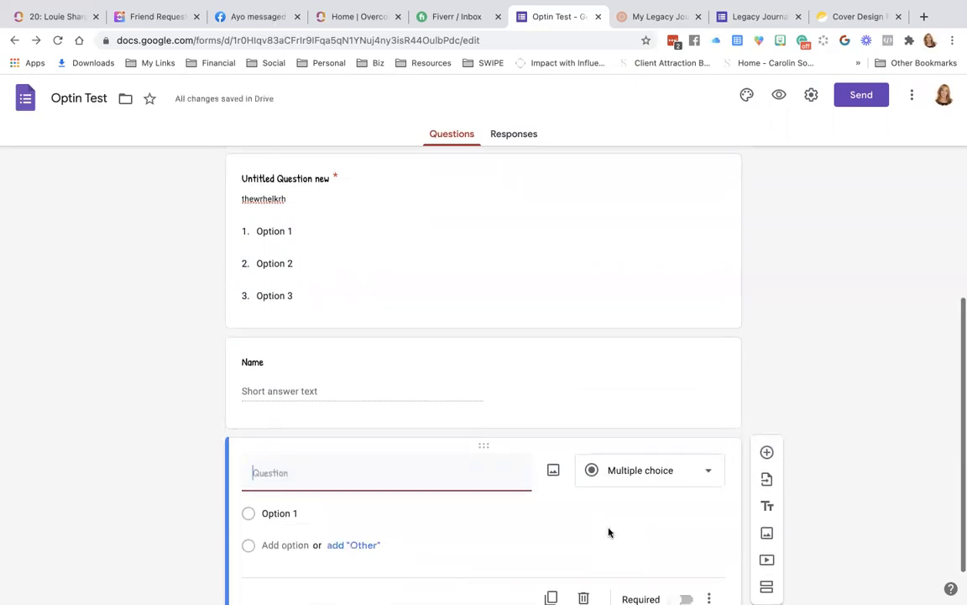
Make the new question a short answer titled Mobile Number.
click(635, 474)
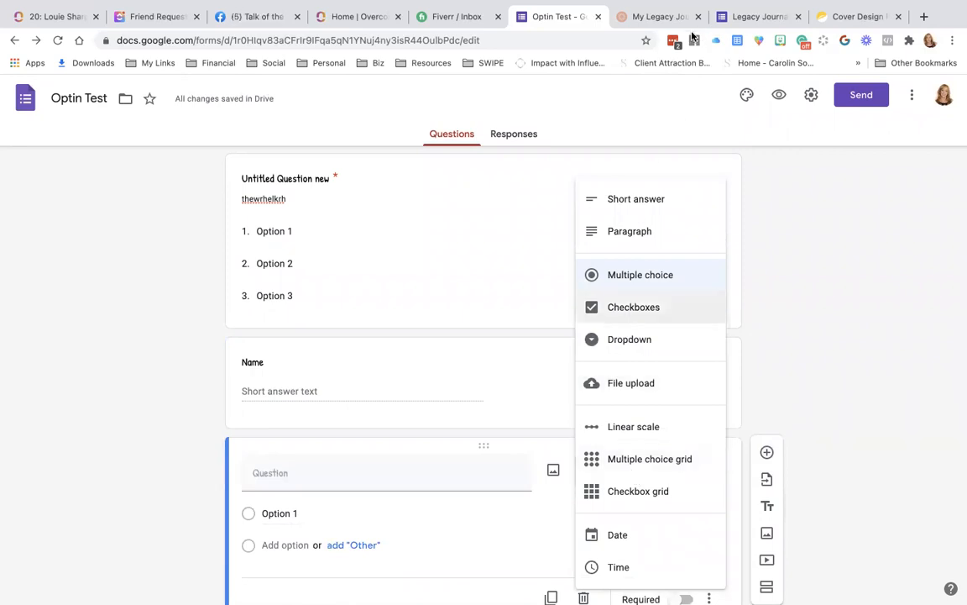
click(643, 198)
click(343, 475)
text(Ho)
text(bile Number)
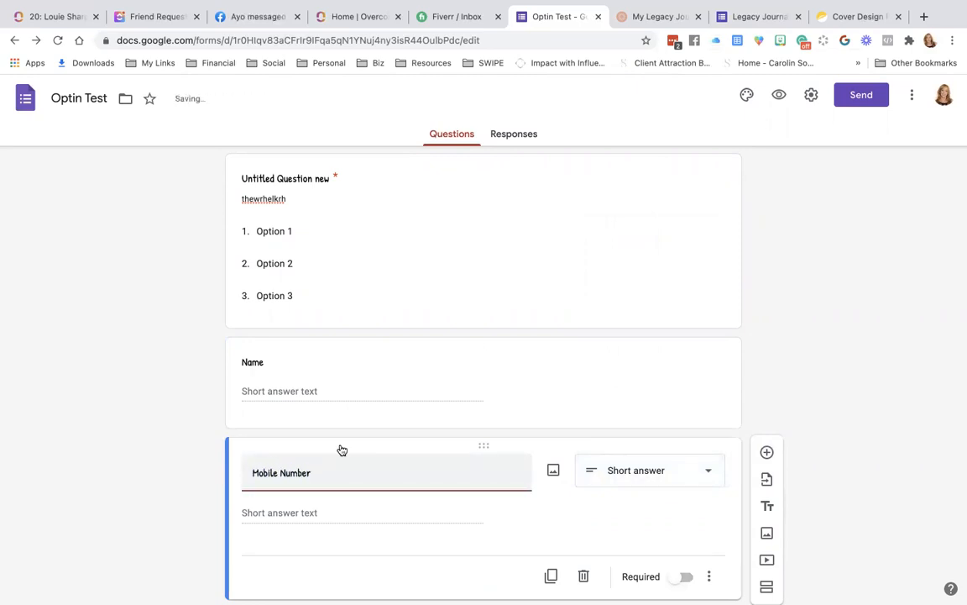
Rename Name to First Name and duplicate it as a Last Name question.
click(330, 365)
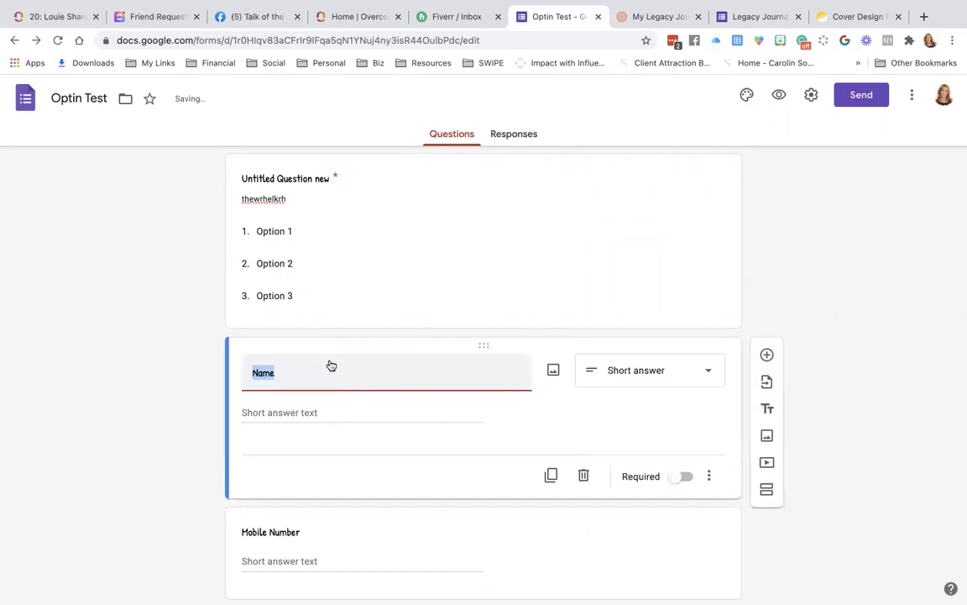
text(First)
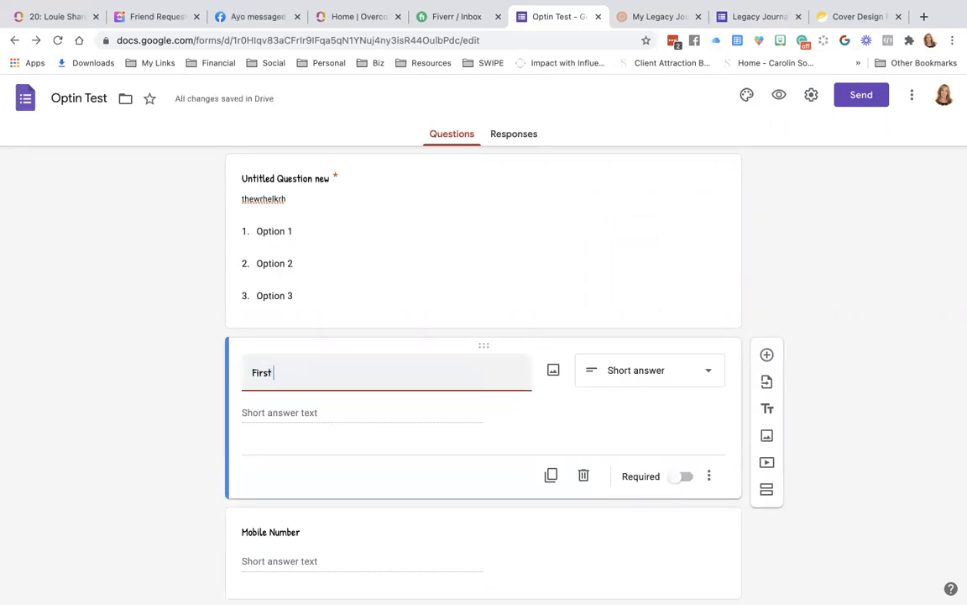
text( Name)
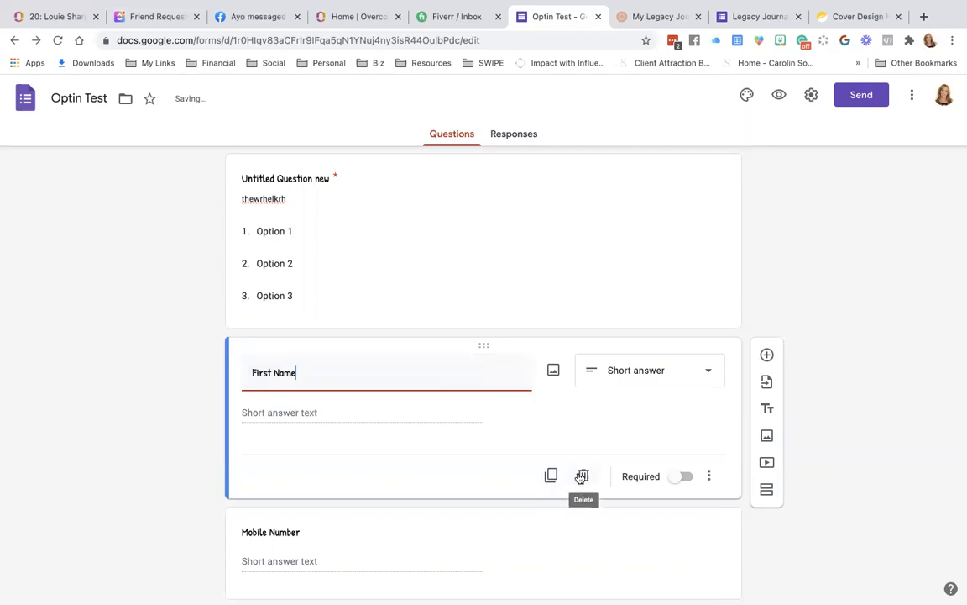
click(552, 475)
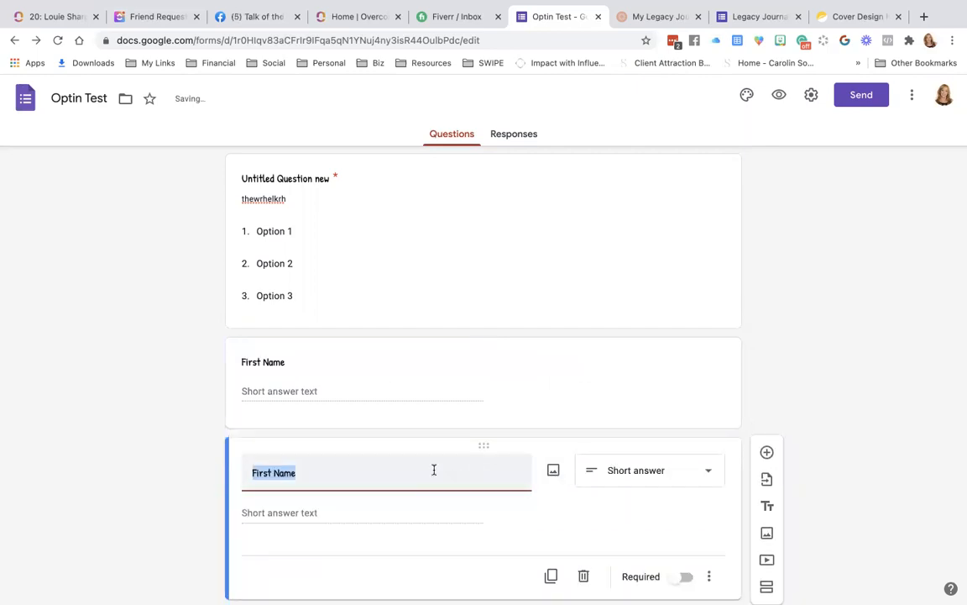
text(Last Name)
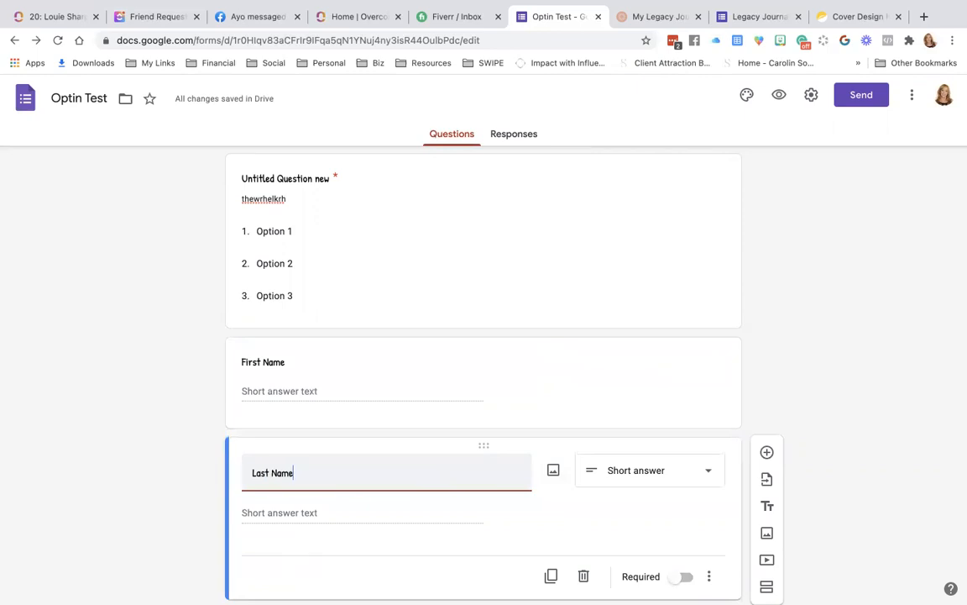
click(527, 380)
Delete the extra 'Untitled Question new' dropdown question.
scroll(532, 372, up, 2)
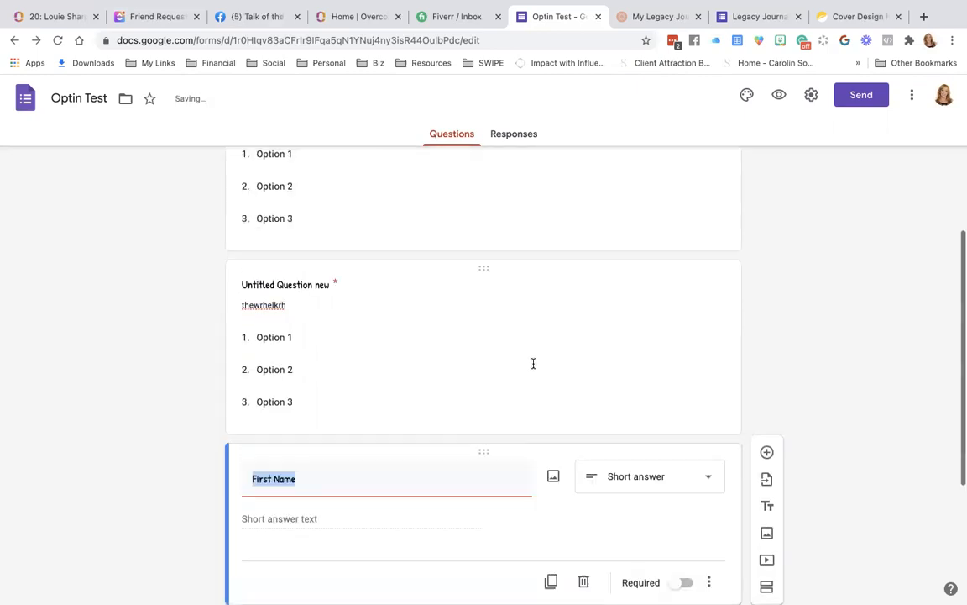
click(541, 359)
click(583, 515)
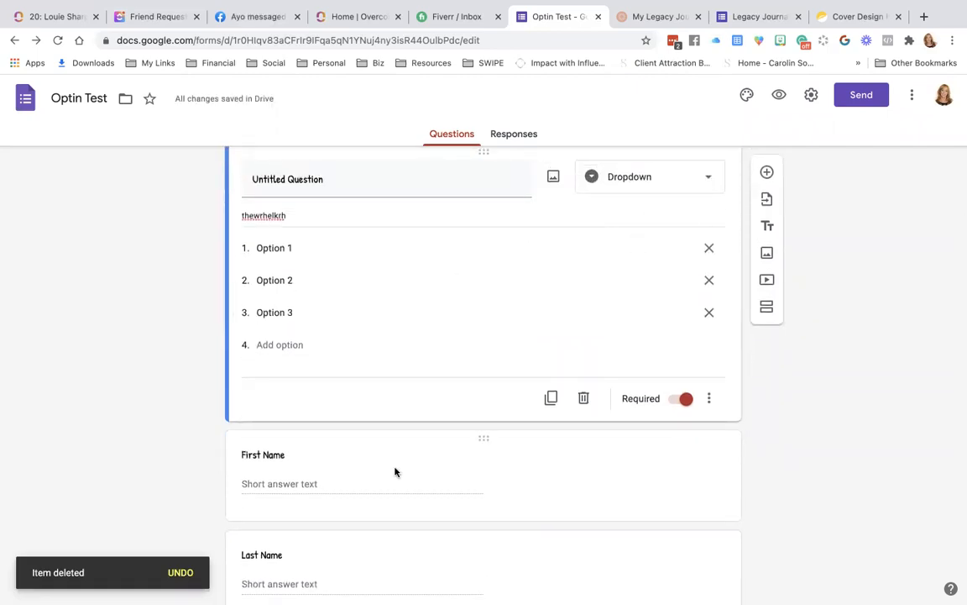
Drag the dropdown question card down below the Mobile Number question.
drag(398, 405, 402, 520)
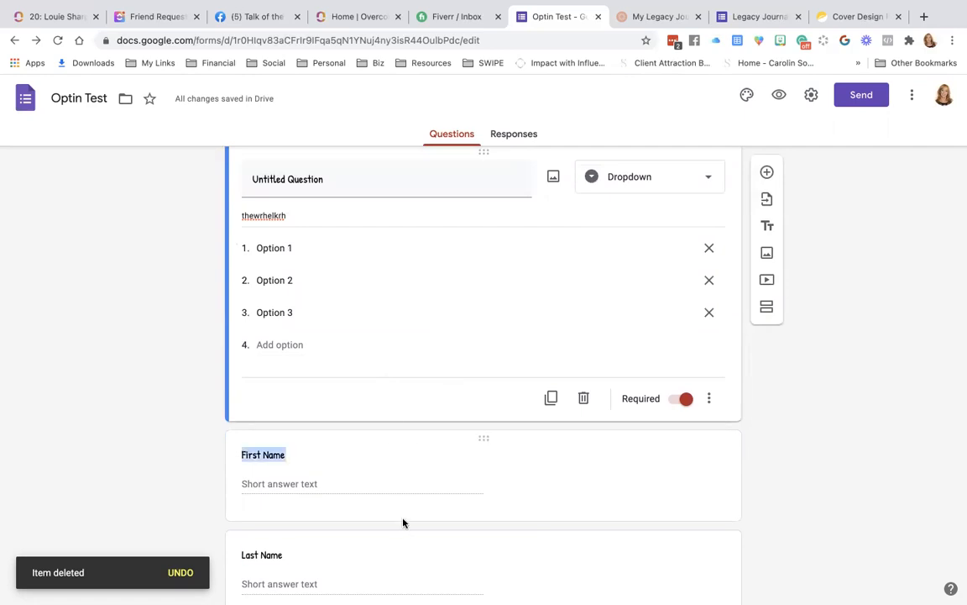
scroll(458, 332, up, 2)
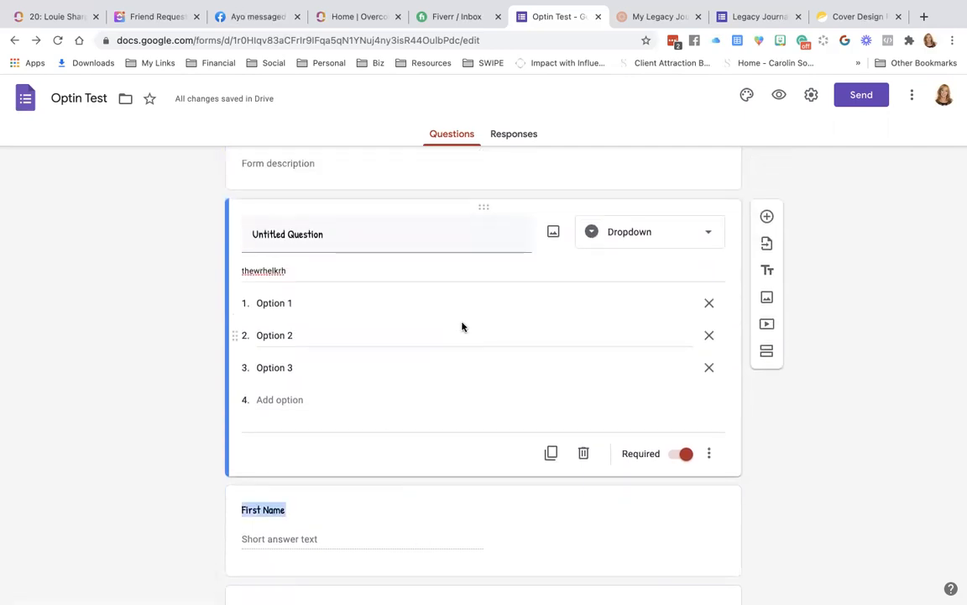
drag(486, 204, 481, 531)
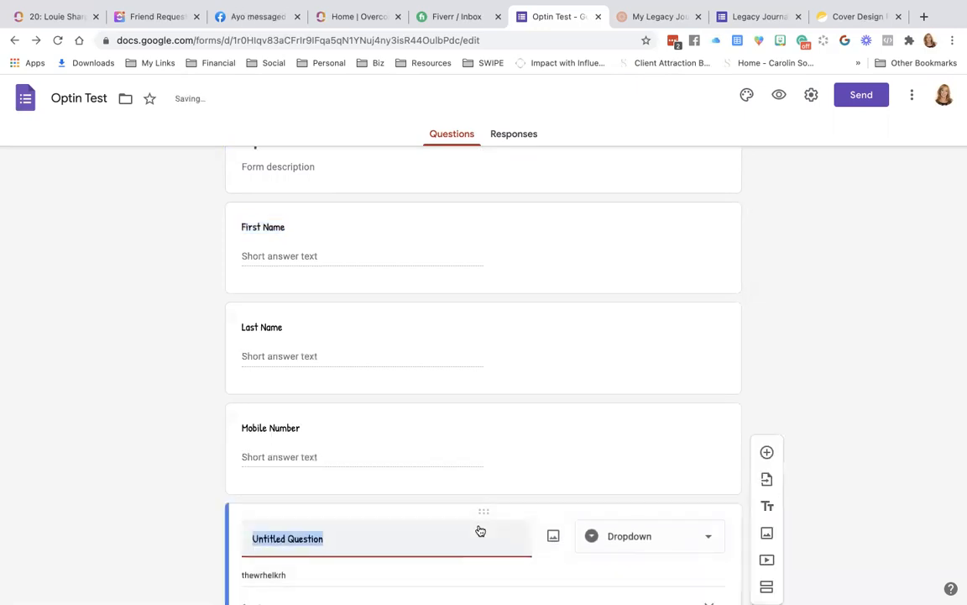
scroll(416, 325, up, 3)
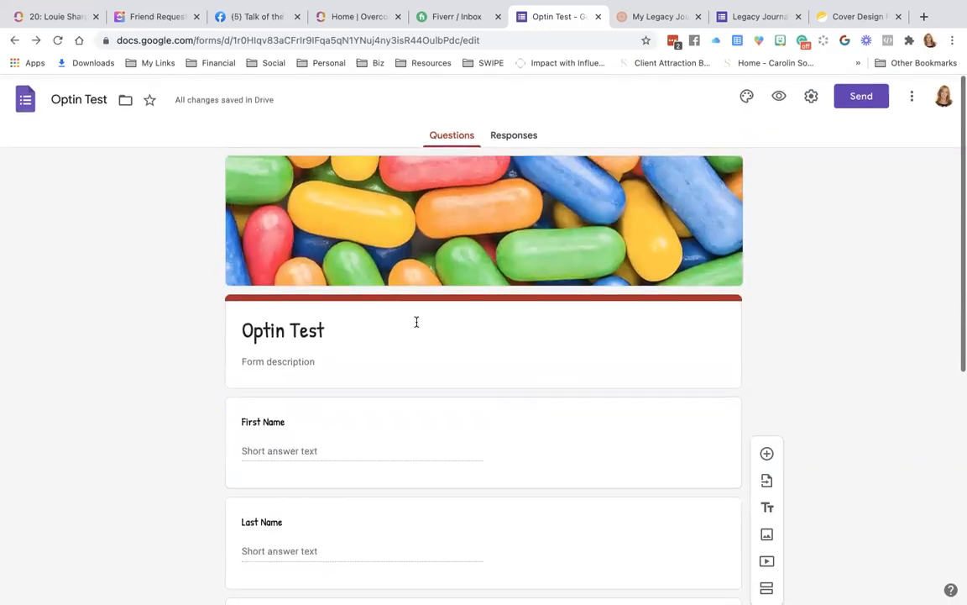
scroll(416, 325, down, 1)
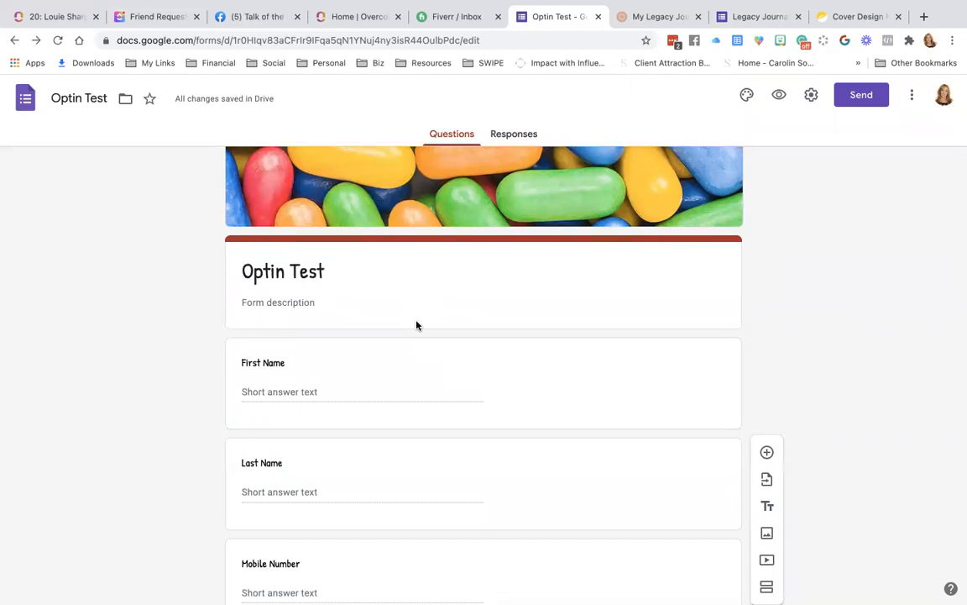
click(348, 277)
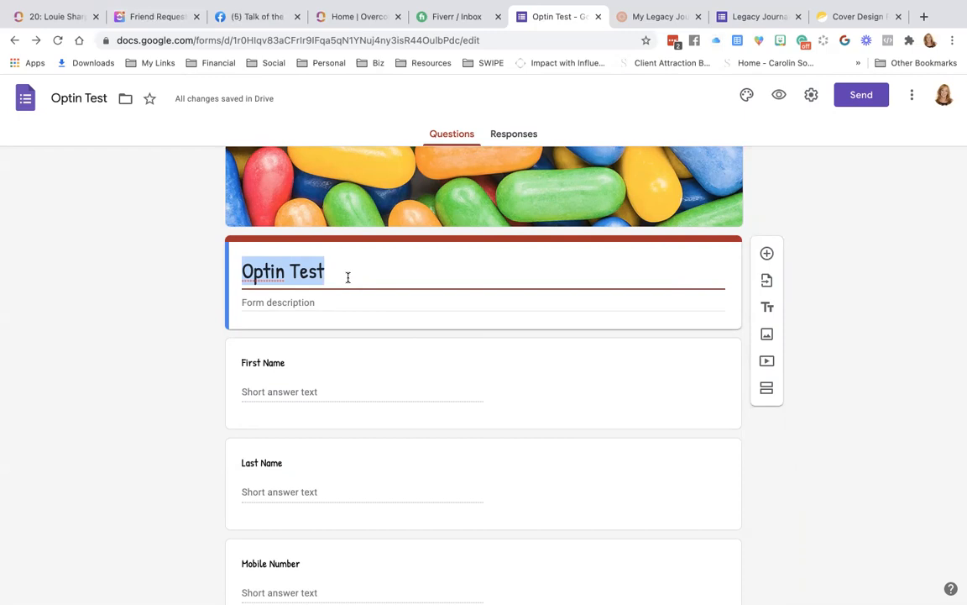
Retype the form title as '5 Easy Ways to Monetize Your Message', correcting the misspelling.
text(%)
key(BackSpace)
text(5 Ea)
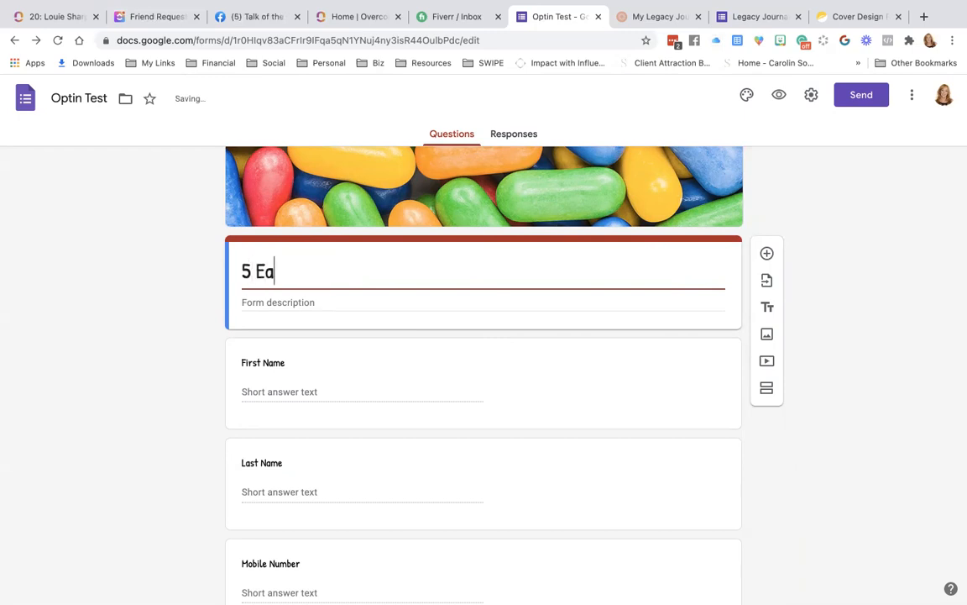
text(sy Ways to)
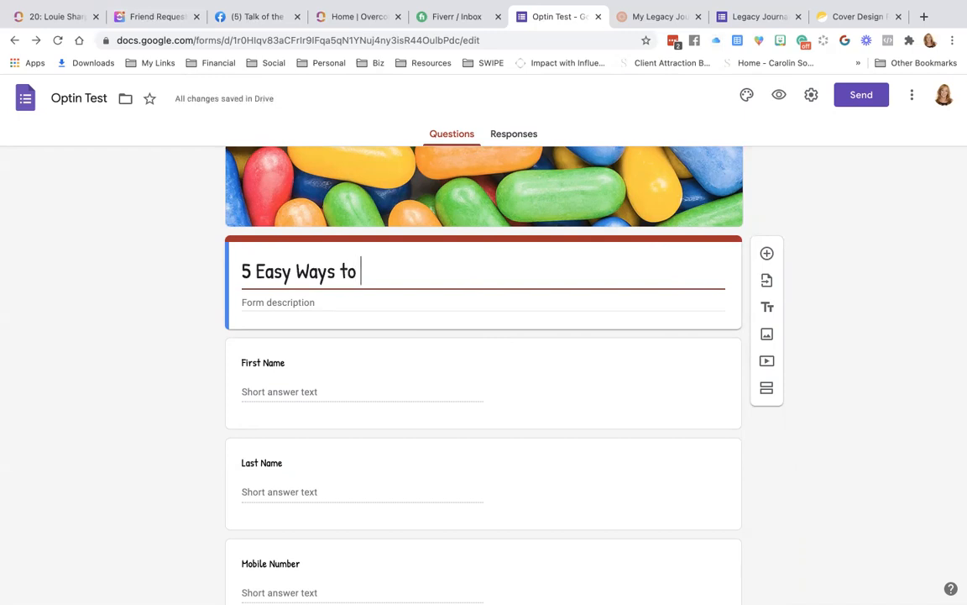
text( Monetize Your Meassa)
key(BackSpace)
key(BackSpace)
key(BackSpace)
key(BackSpace)
text(ssage)
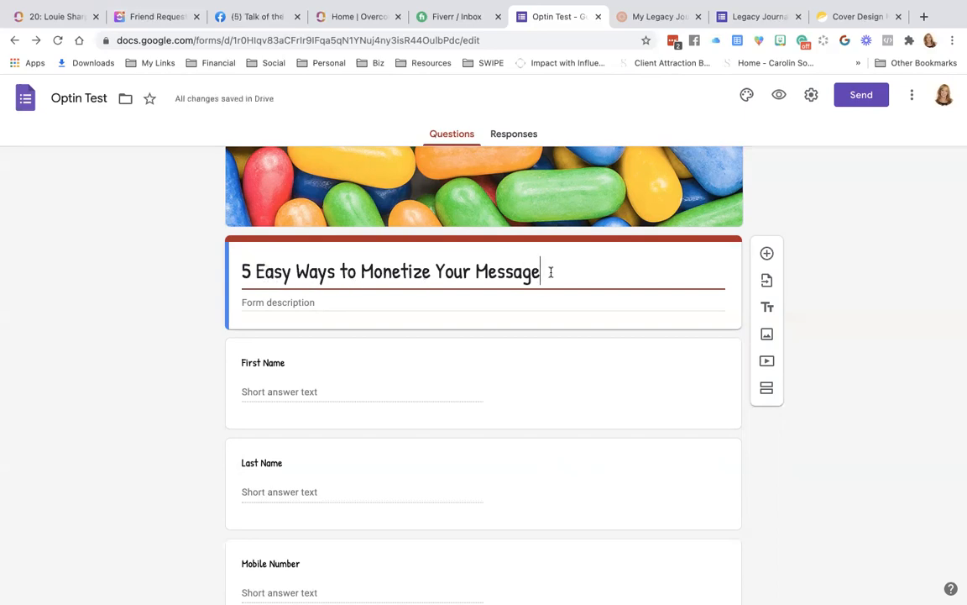
click(535, 298)
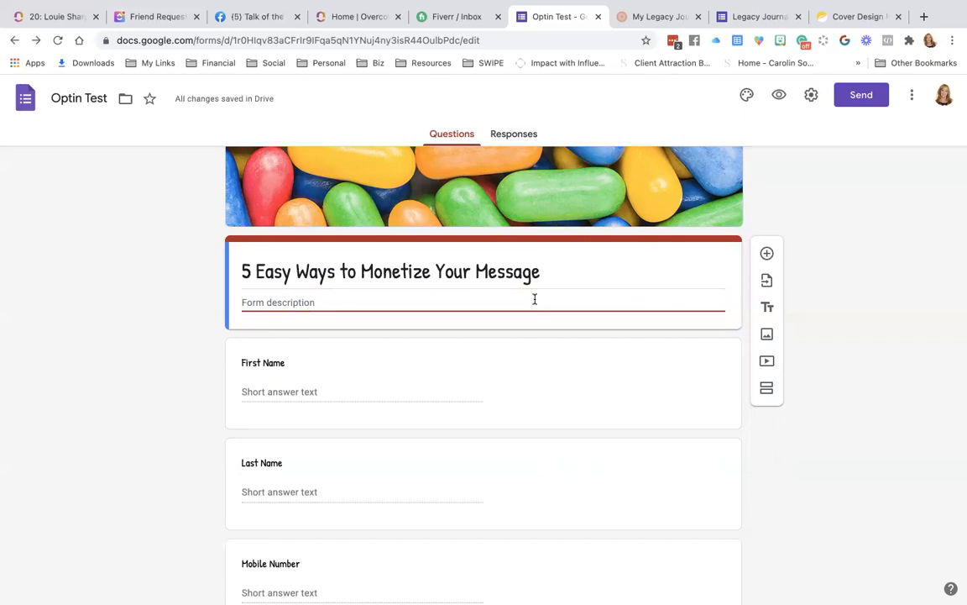
Insert an Untitled Title section below the header, then delete it again.
triple_click(527, 273)
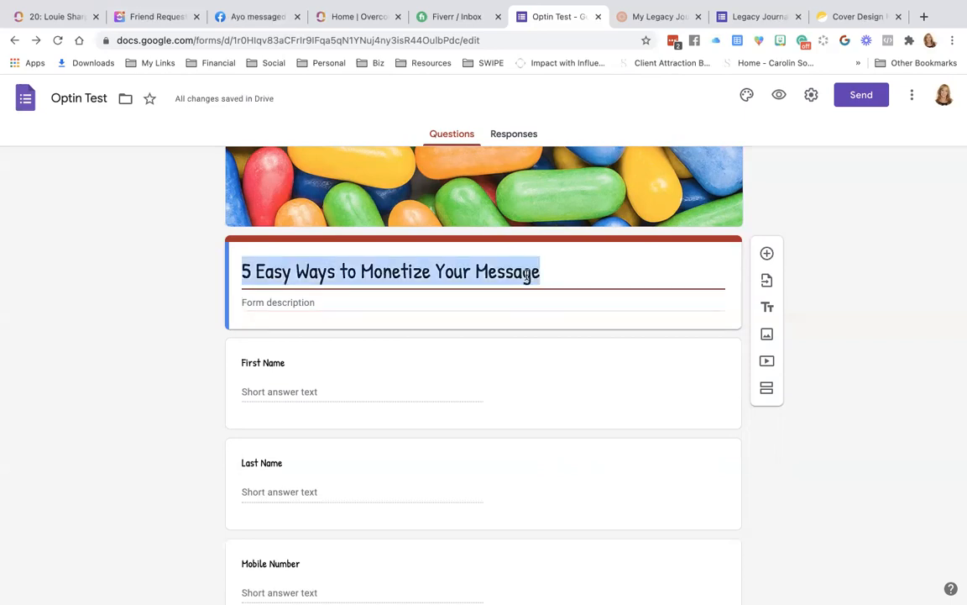
click(767, 308)
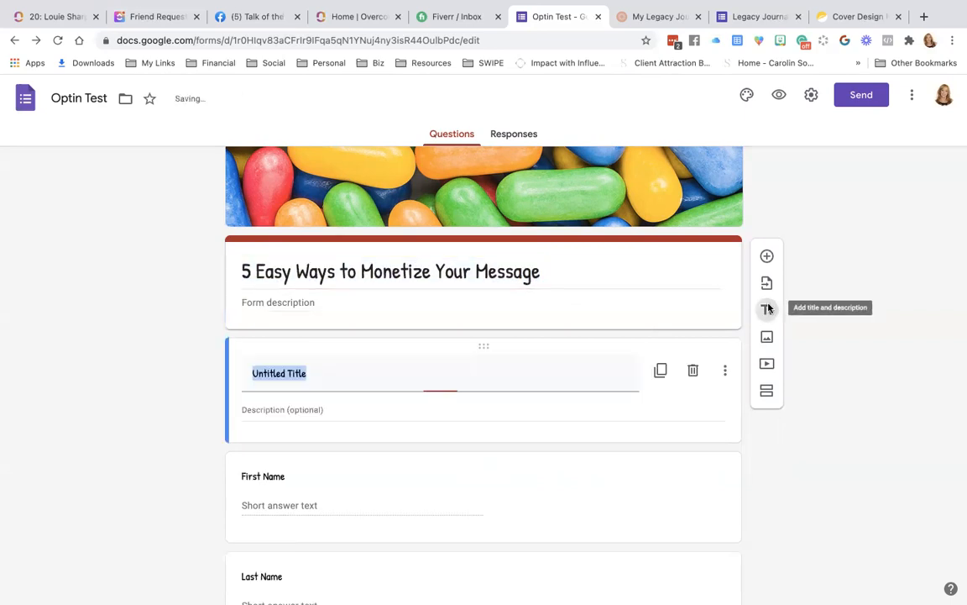
triple_click(563, 259)
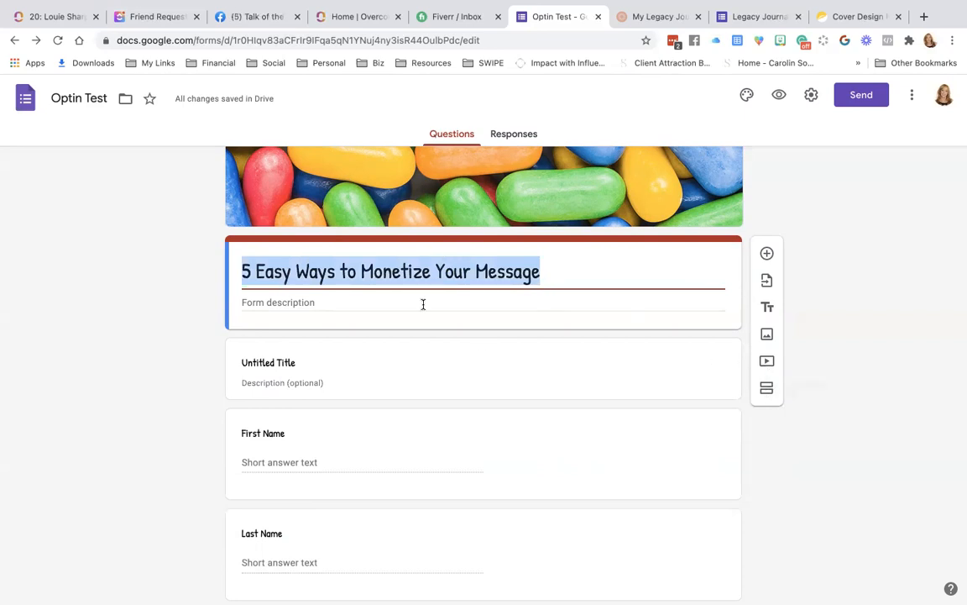
scroll(424, 303, down, 1)
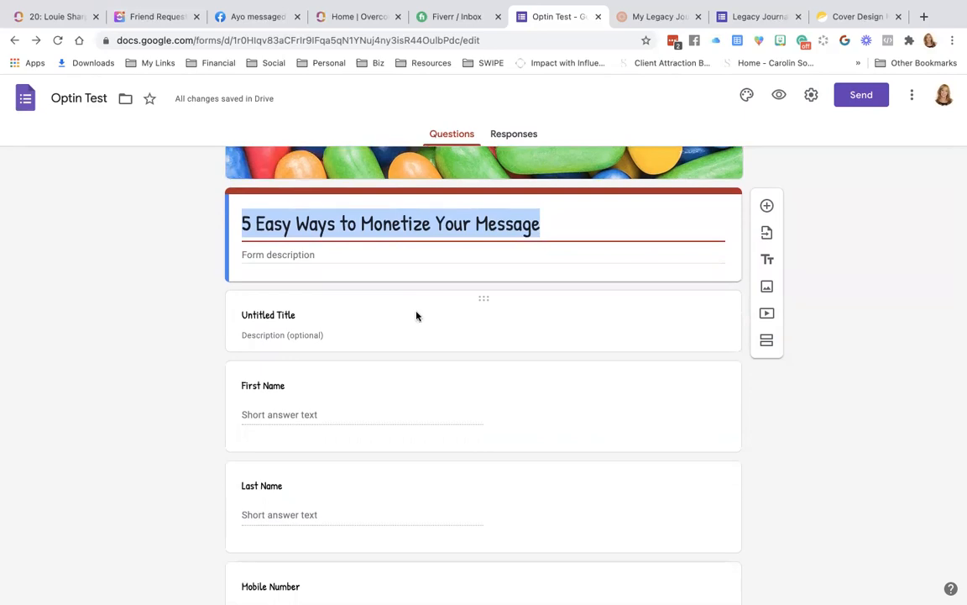
click(415, 312)
click(693, 322)
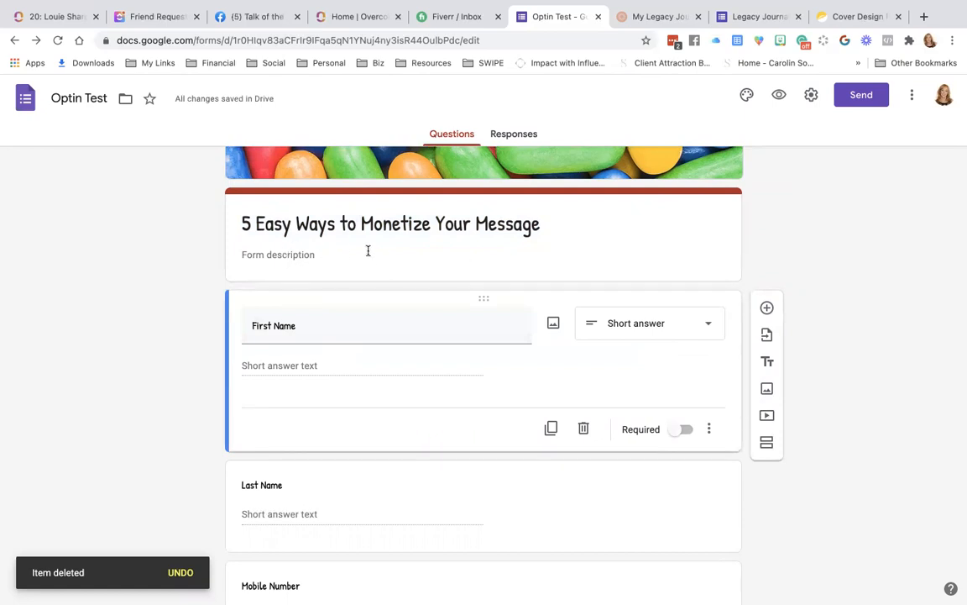
Delete the Last Name question from the form.
scroll(368, 250, down, 2)
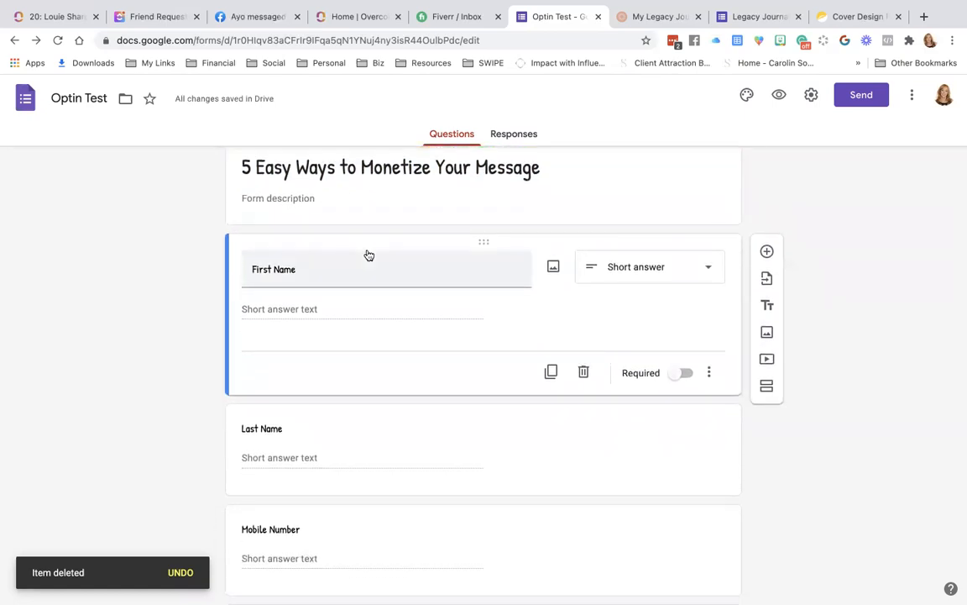
scroll(368, 254, down, 5)
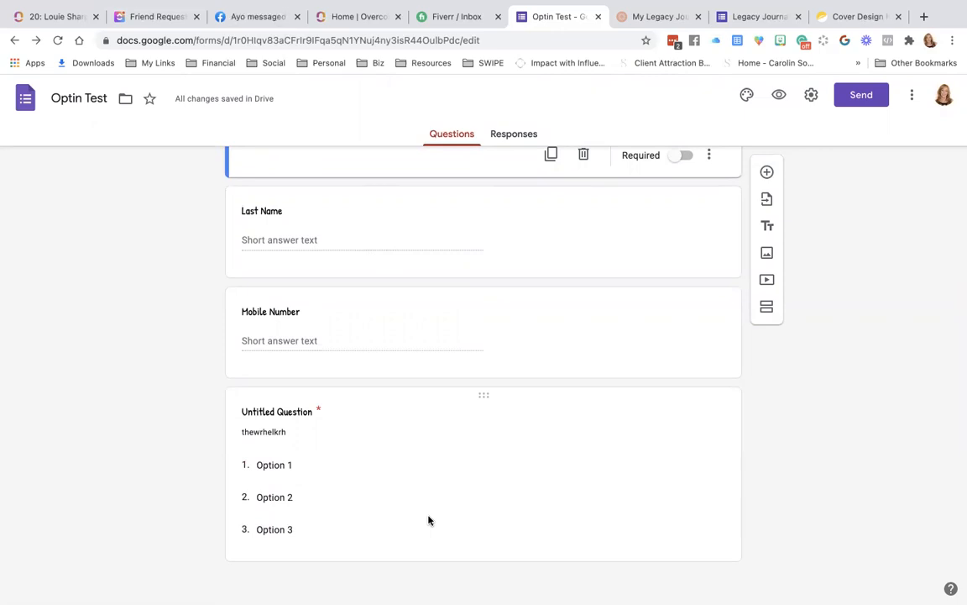
scroll(428, 521, up, 5)
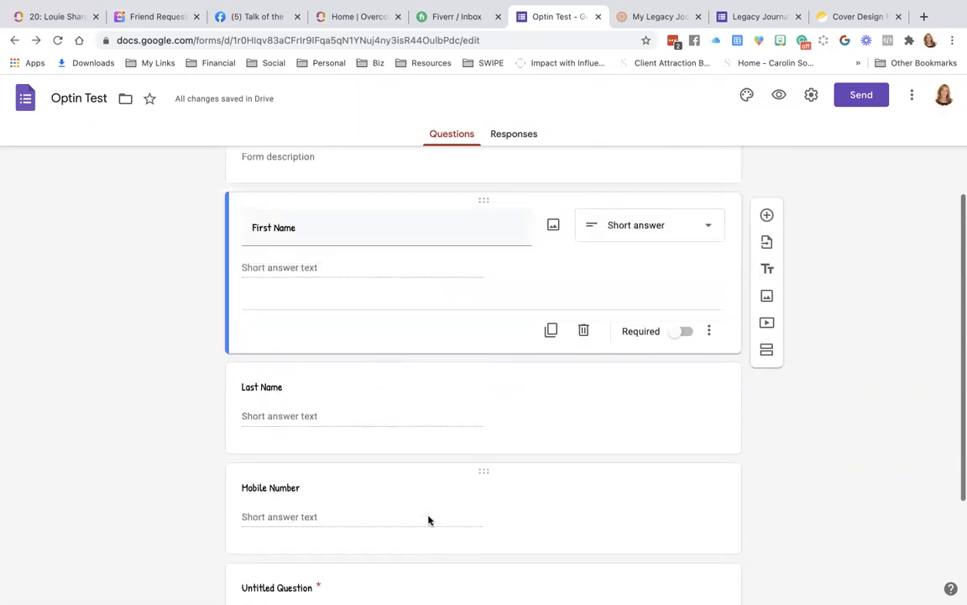
click(365, 413)
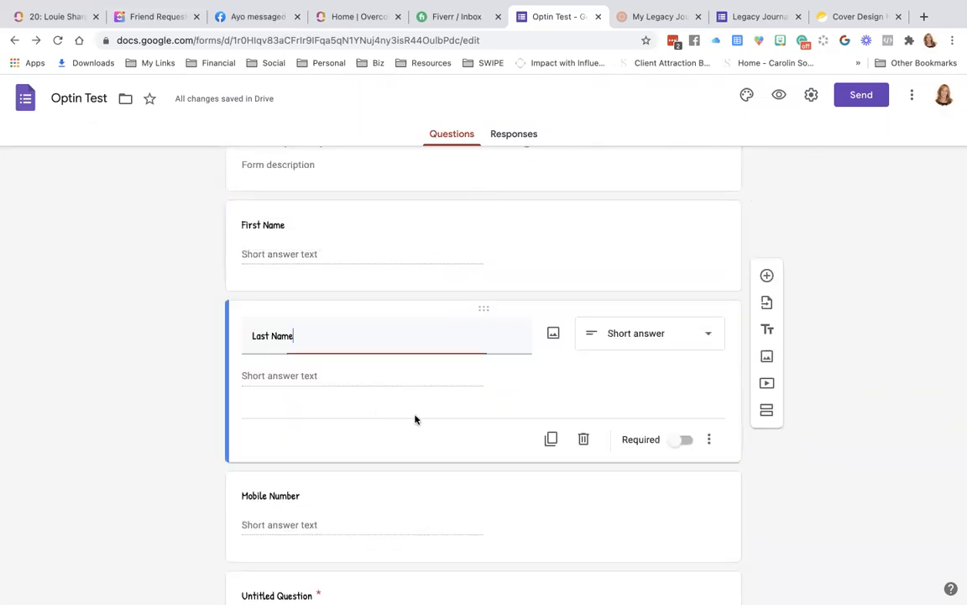
click(584, 440)
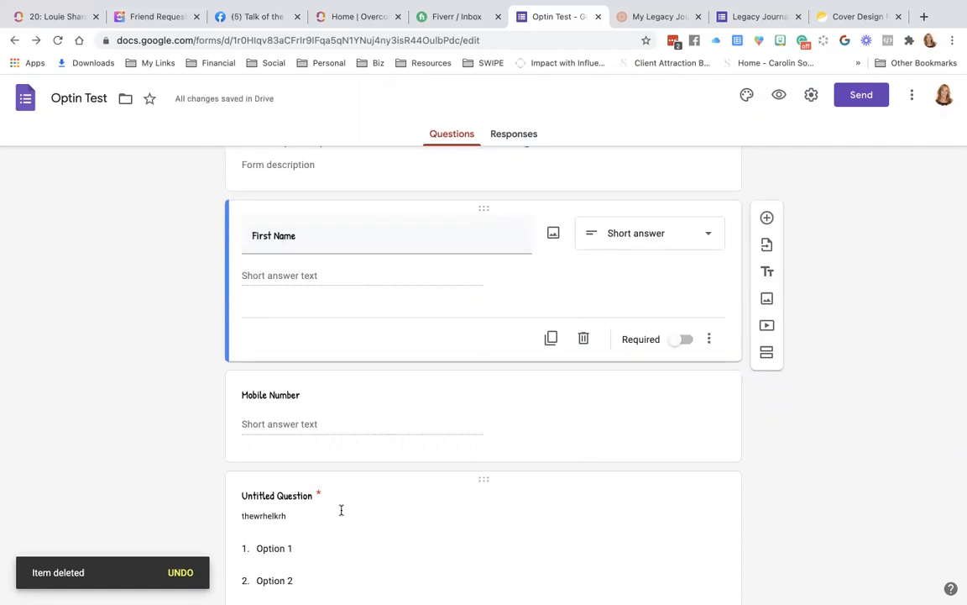
scroll(341, 510, up, 3)
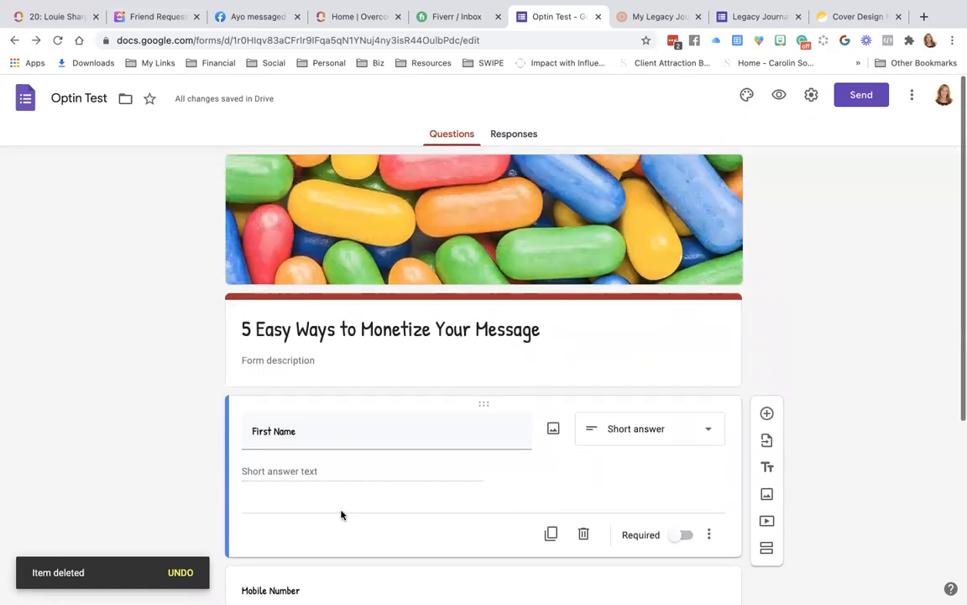
scroll(341, 512, down, 3)
scroll(341, 514, down, 2)
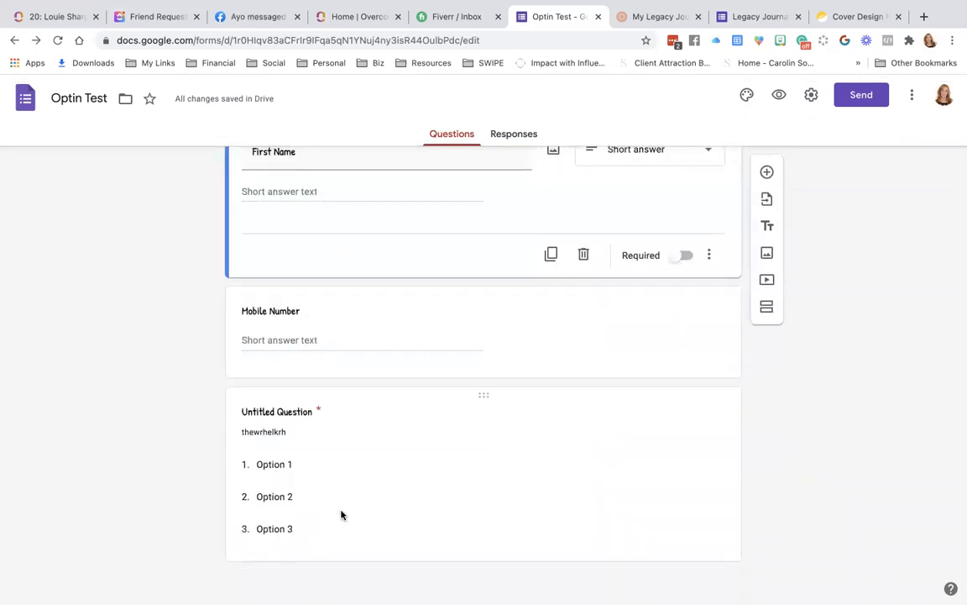
scroll(340, 514, up, 3)
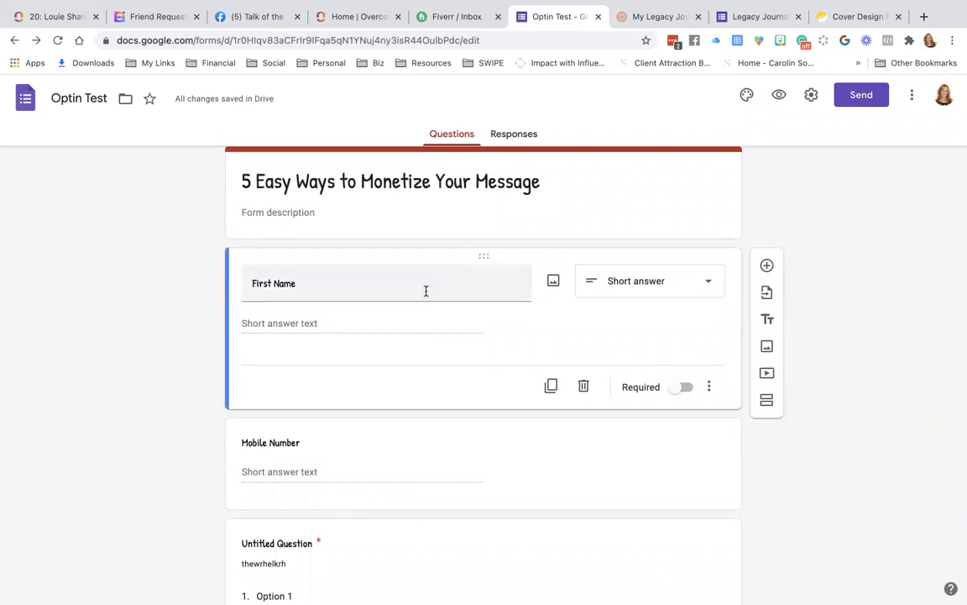
Mark the First Name question as required.
click(686, 390)
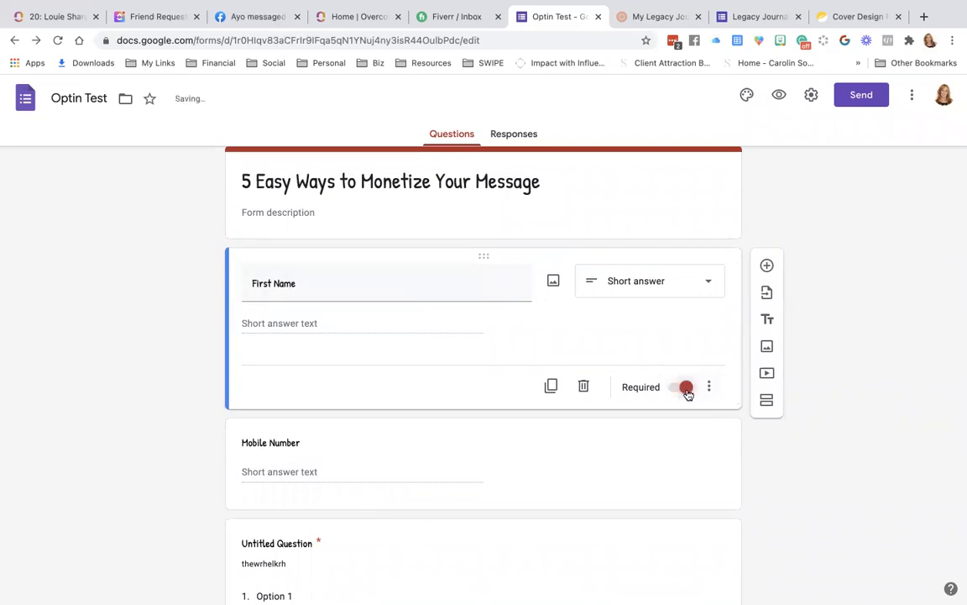
click(587, 453)
scroll(576, 498, down, 3)
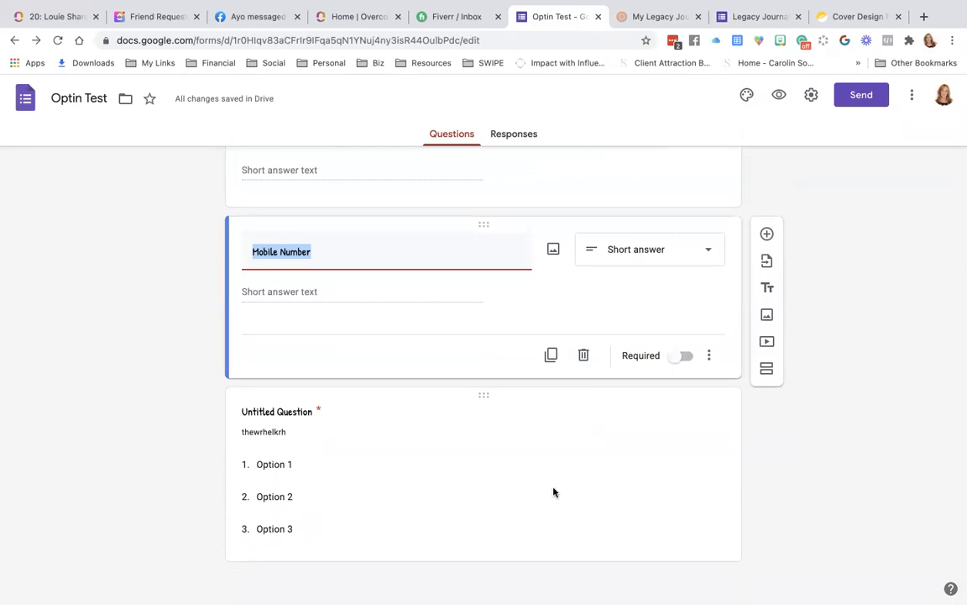
Add 'None of these apply' as a fourth choice in the dropdown question.
click(553, 492)
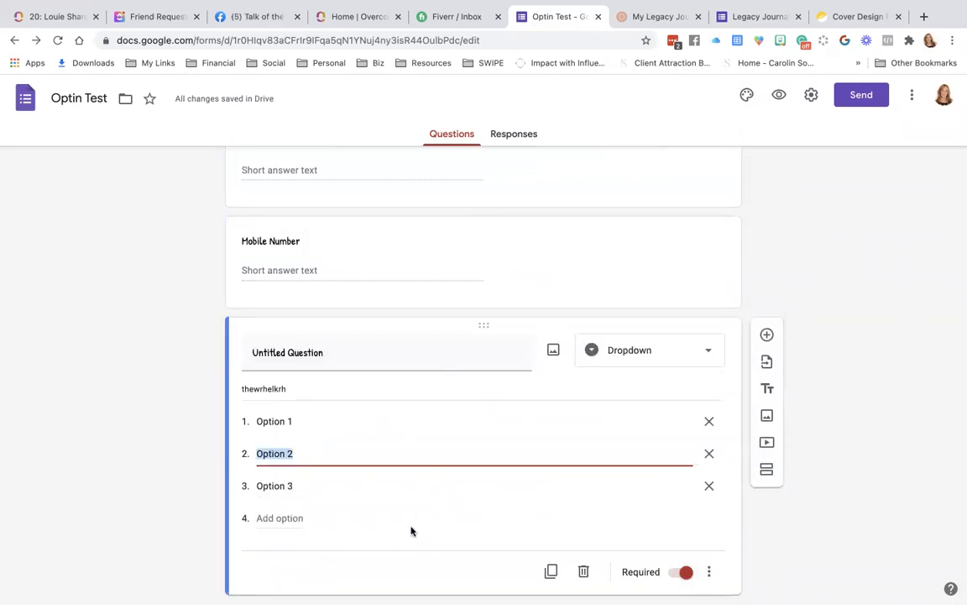
click(282, 519)
text(None of these appl)
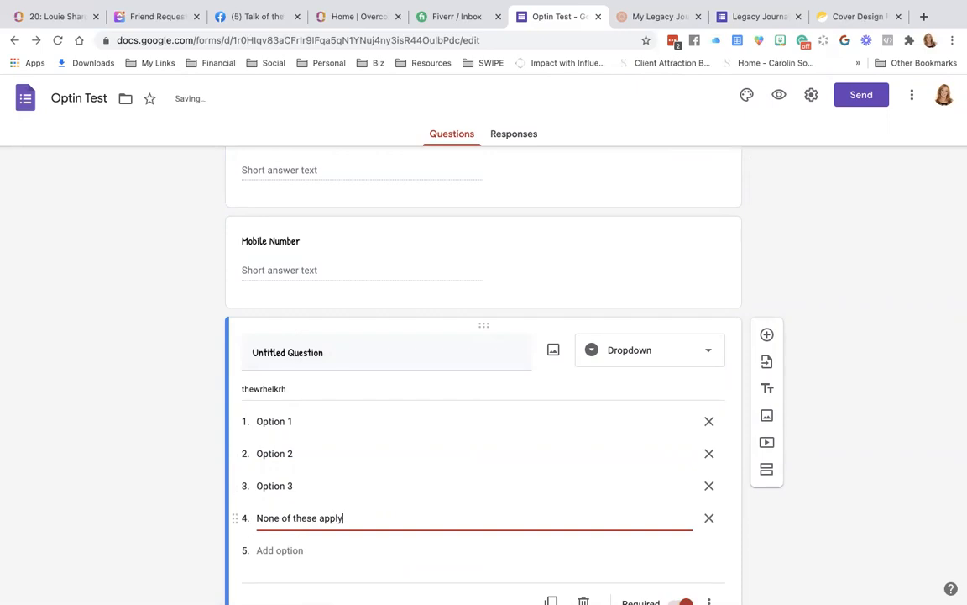
text(y)
click(331, 547)
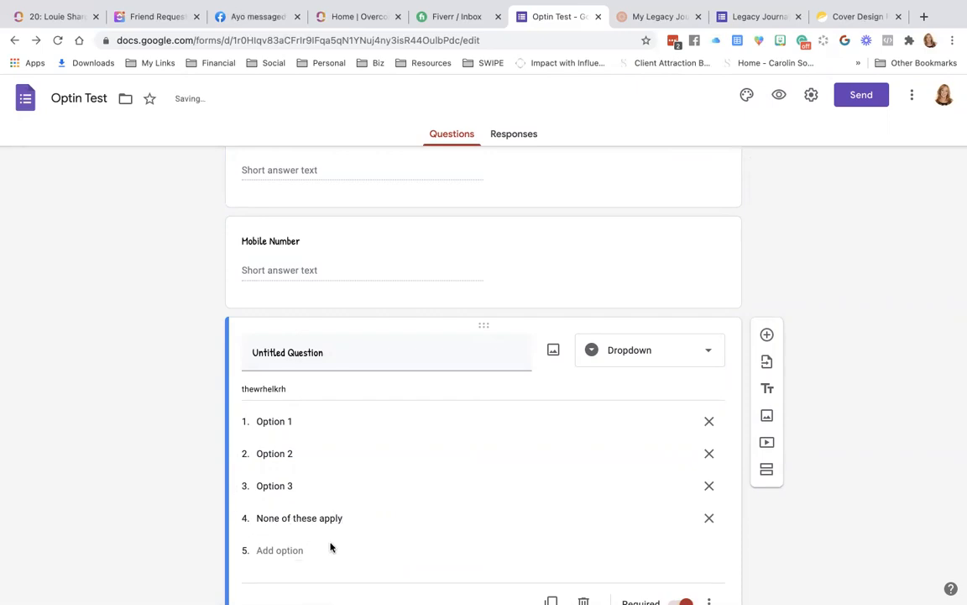
scroll(331, 548, down, 1)
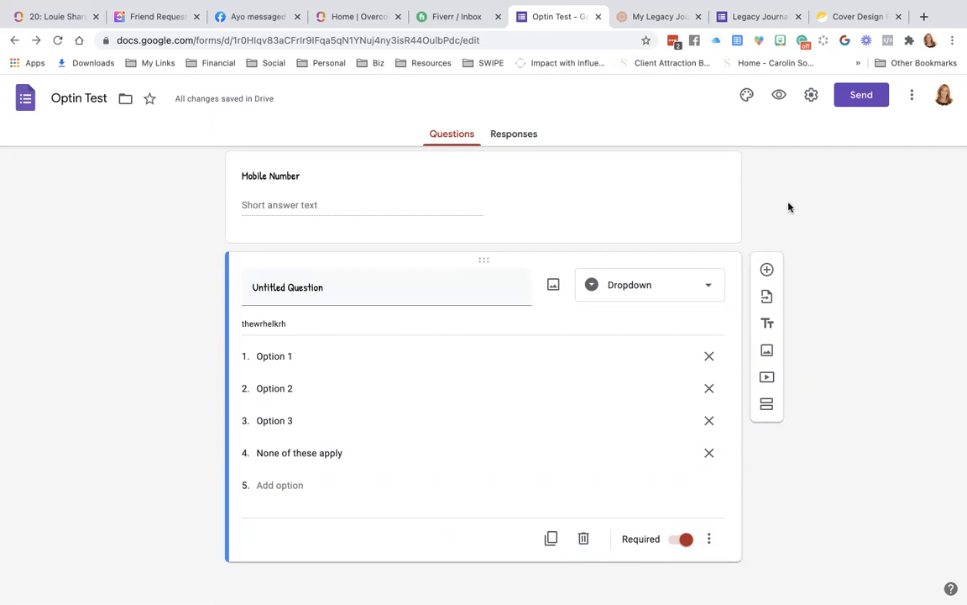
scroll(787, 207, up, 4)
Open the form's respondent preview.
click(689, 308)
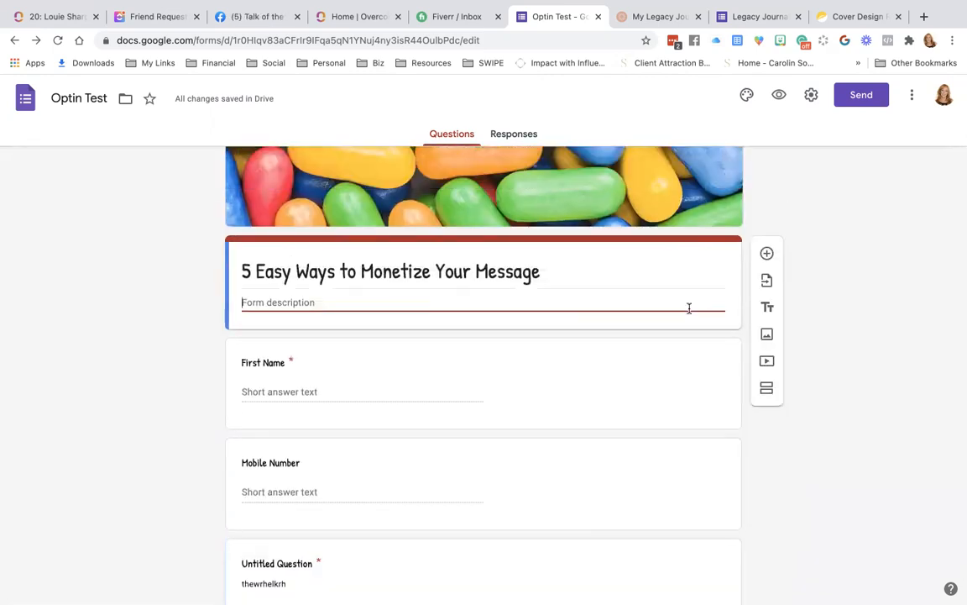
click(779, 99)
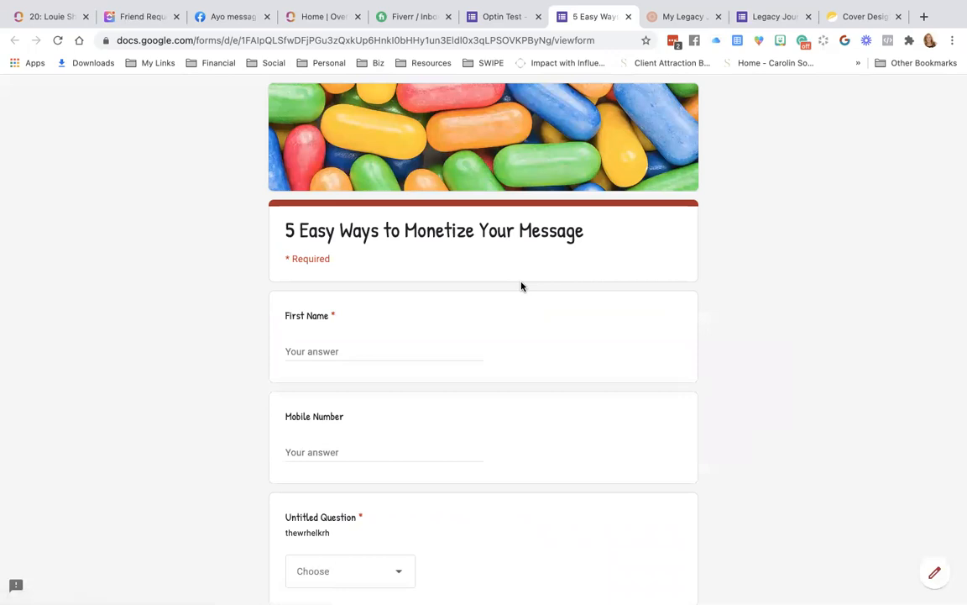
scroll(521, 287, down, 3)
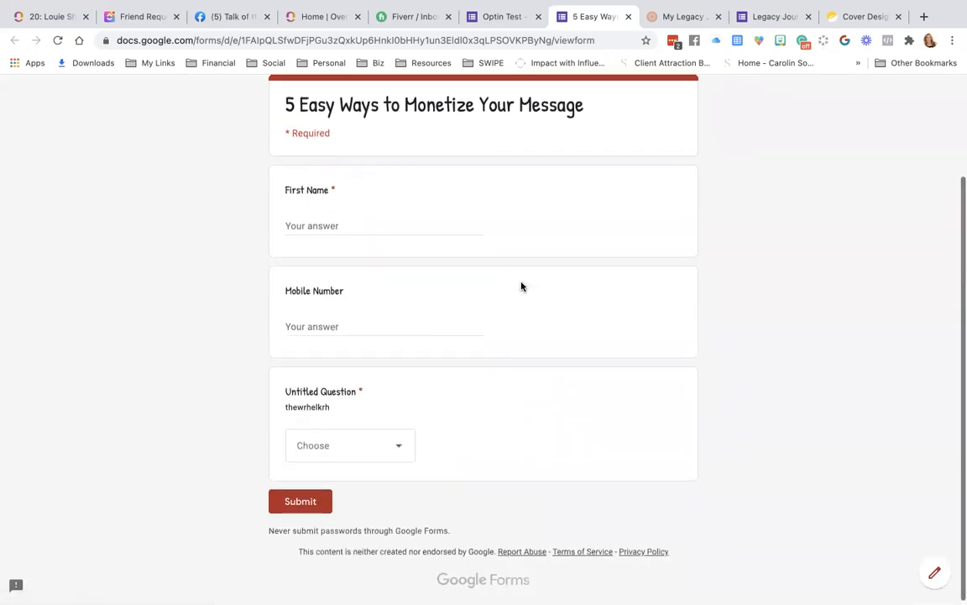
scroll(521, 287, up, 1)
scroll(520, 286, down, 1)
scroll(520, 286, up, 1)
scroll(521, 287, down, 2)
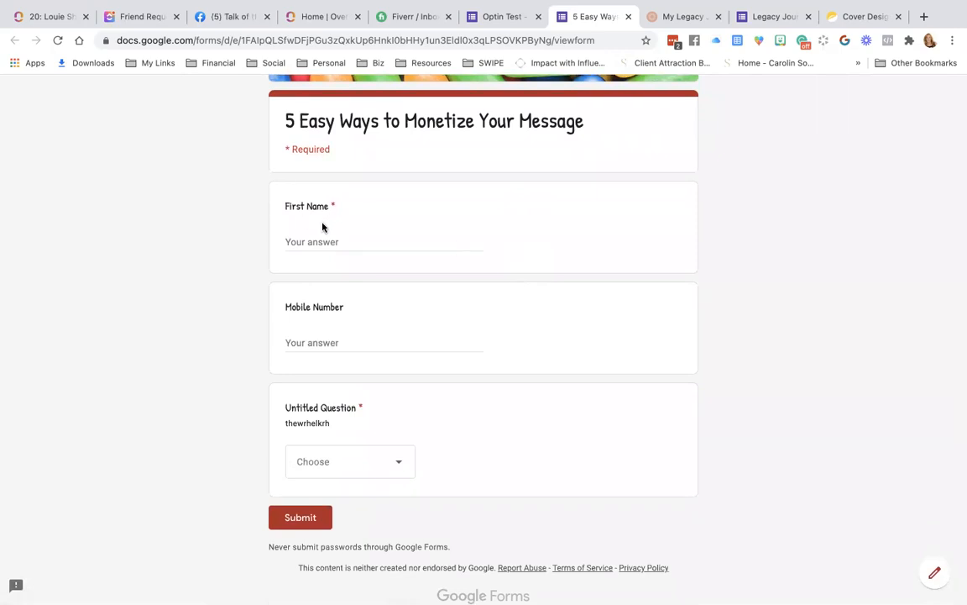
Answer 'None of these apply', enter a first name, submit, and return to the editor.
click(397, 464)
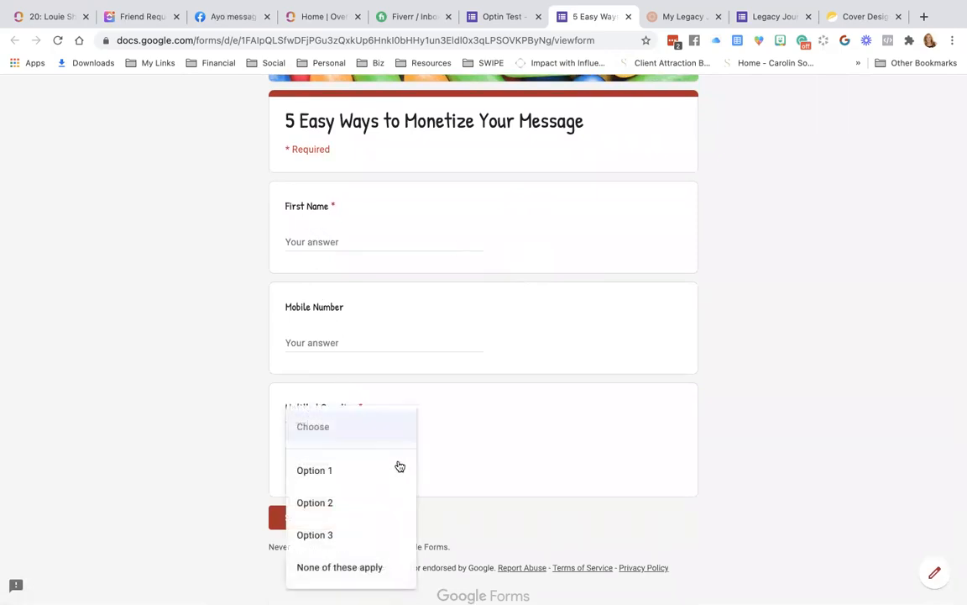
click(324, 567)
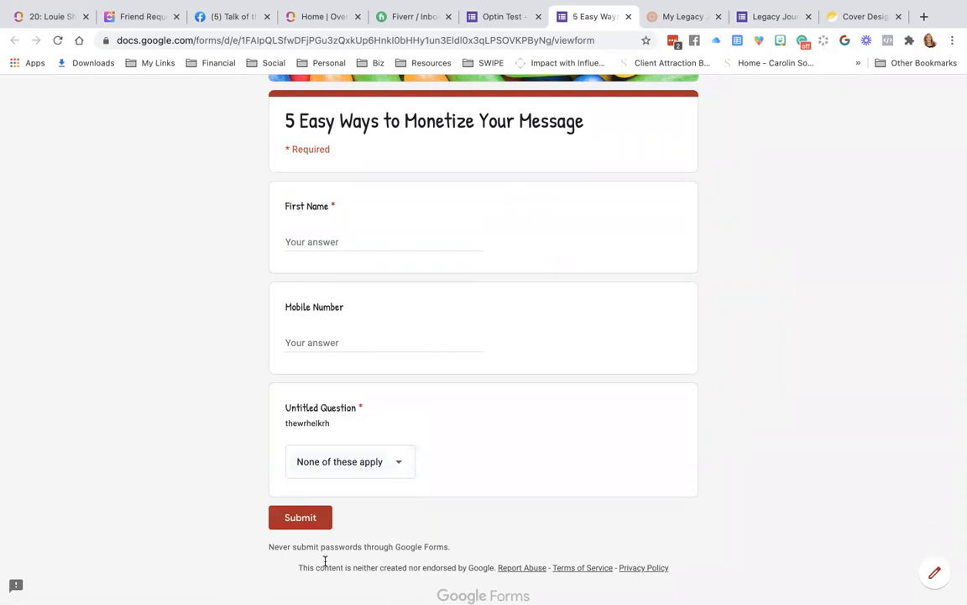
click(332, 242)
text(name)
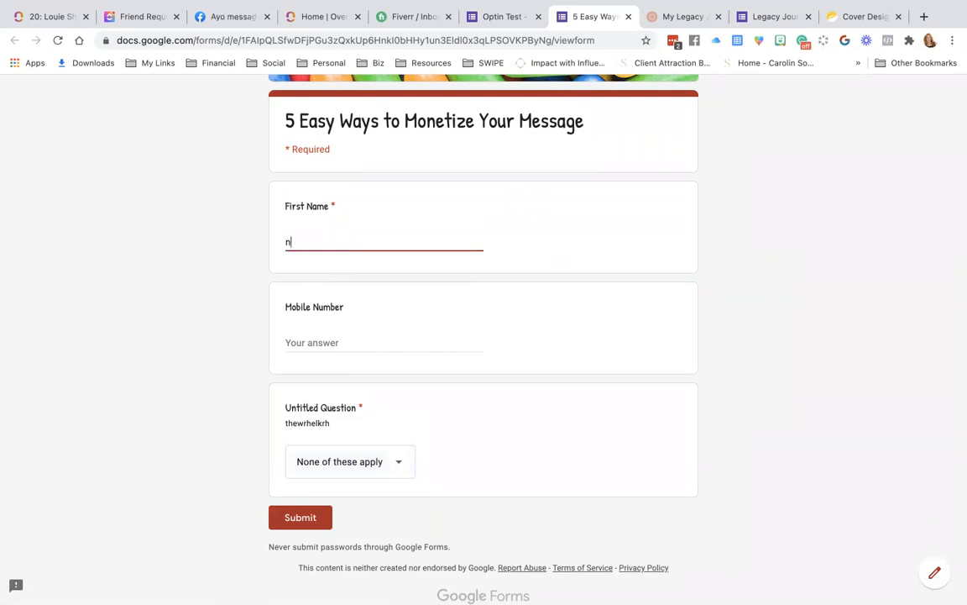
click(302, 519)
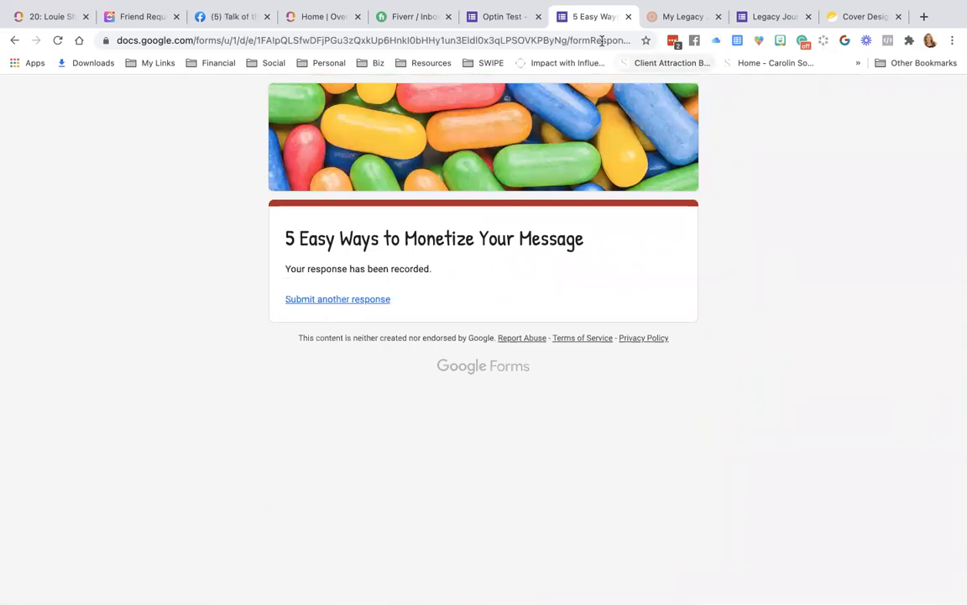
click(504, 16)
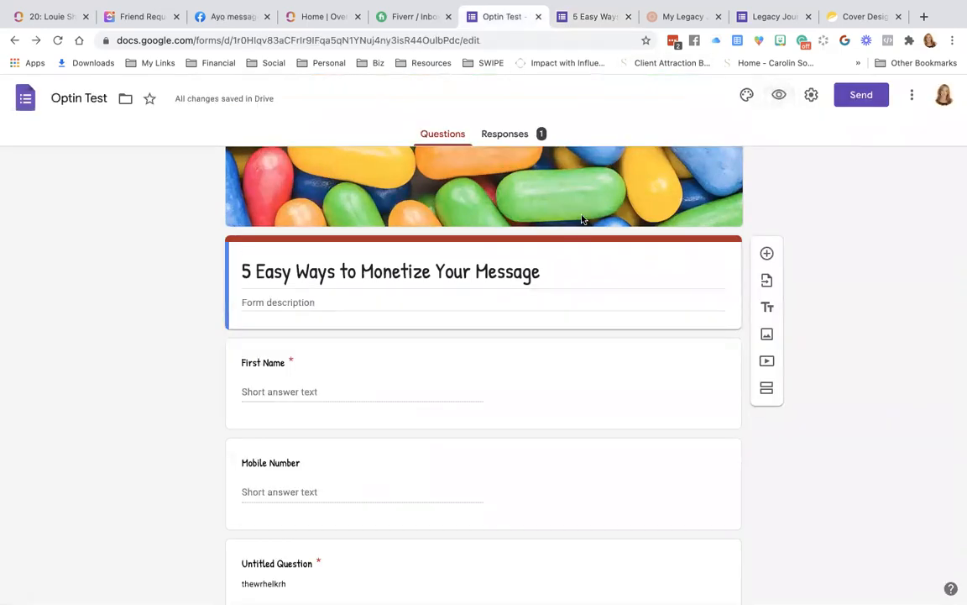
Check the Responses summary shows 100% 'None of these apply', then return to Questions.
scroll(582, 218, up, 3)
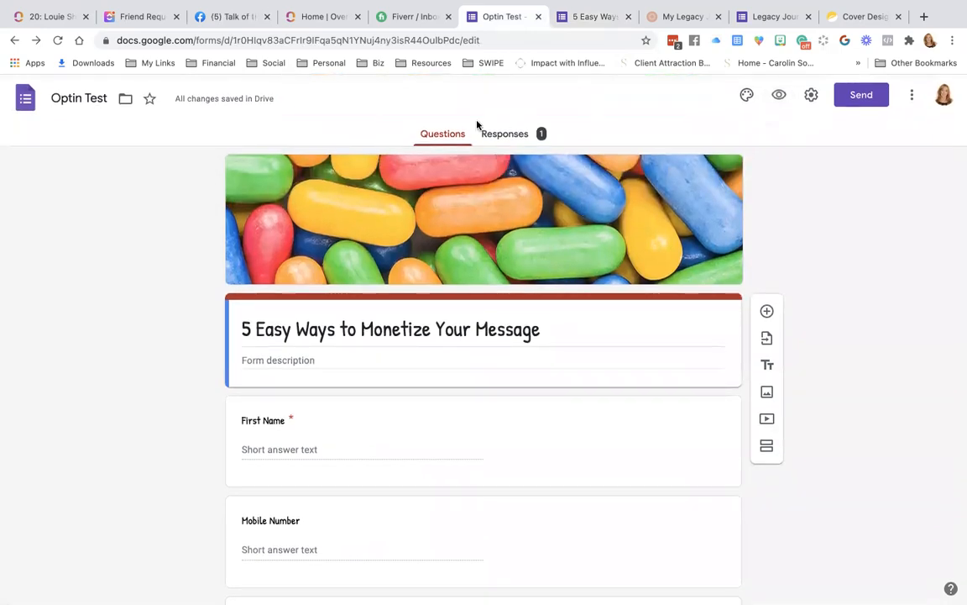
click(497, 138)
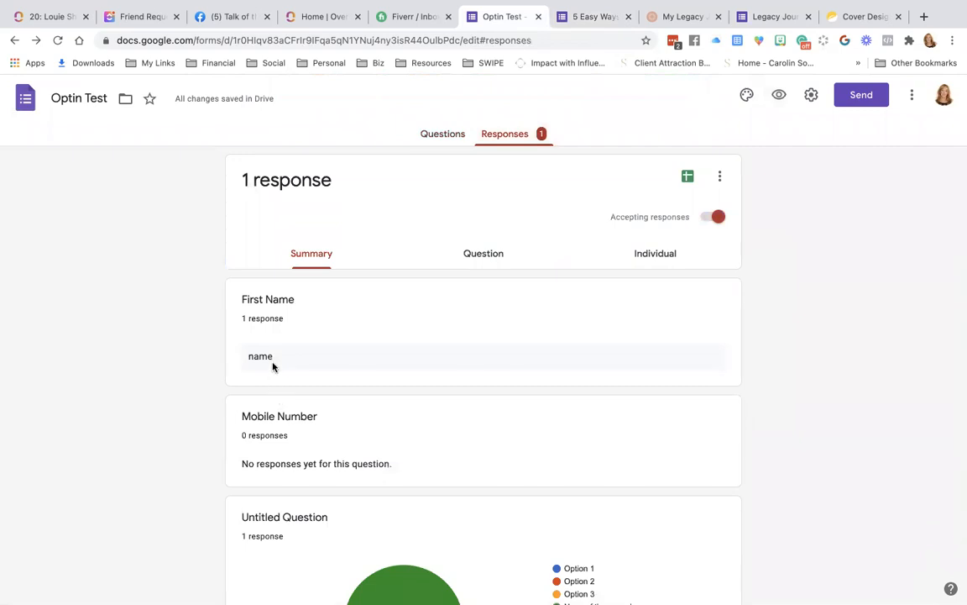
scroll(265, 443, down, 3)
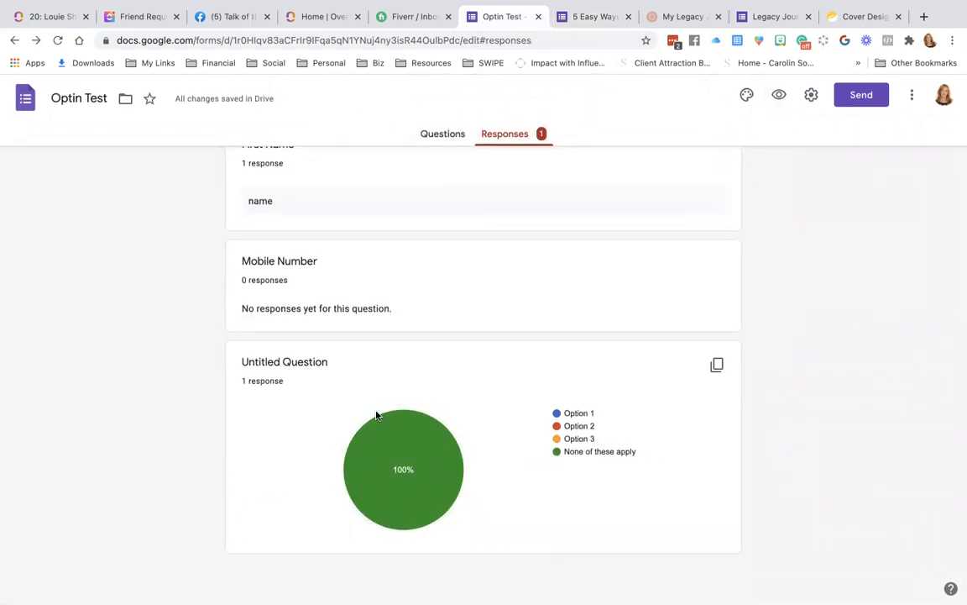
scroll(395, 421, up, 3)
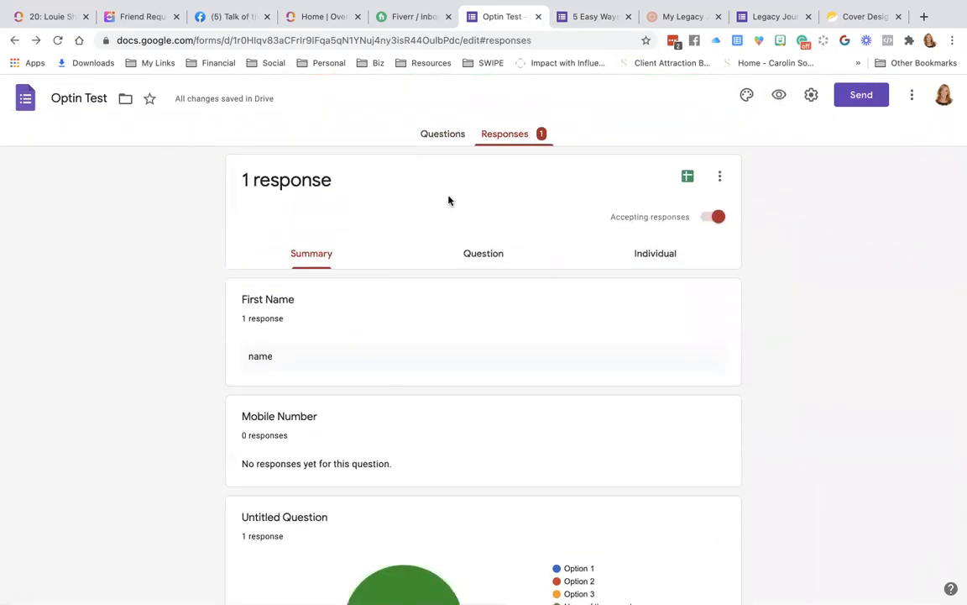
click(449, 135)
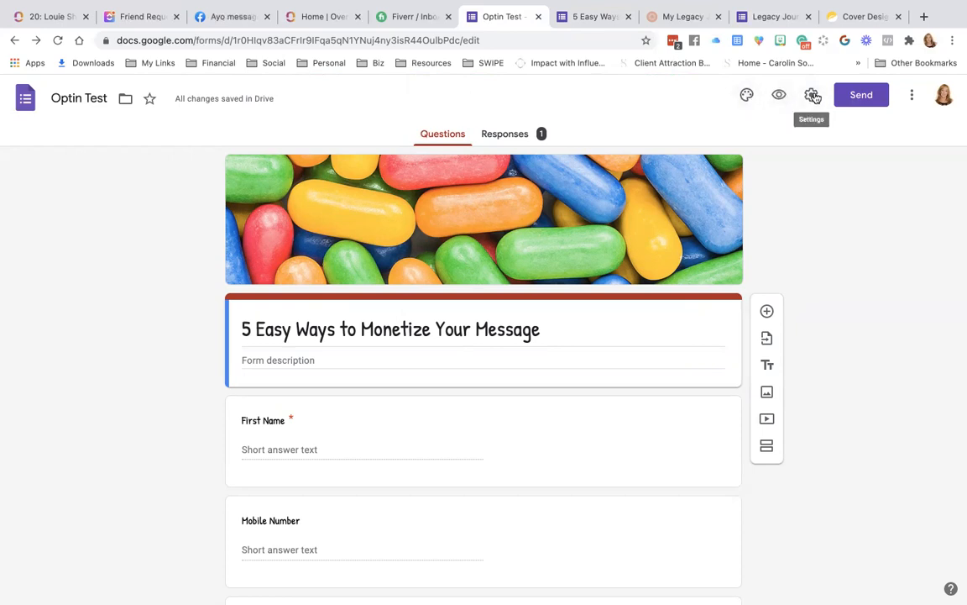
Enable email collection, Always receipts, one-response limit, edit after submit and summary charts; save.
click(814, 97)
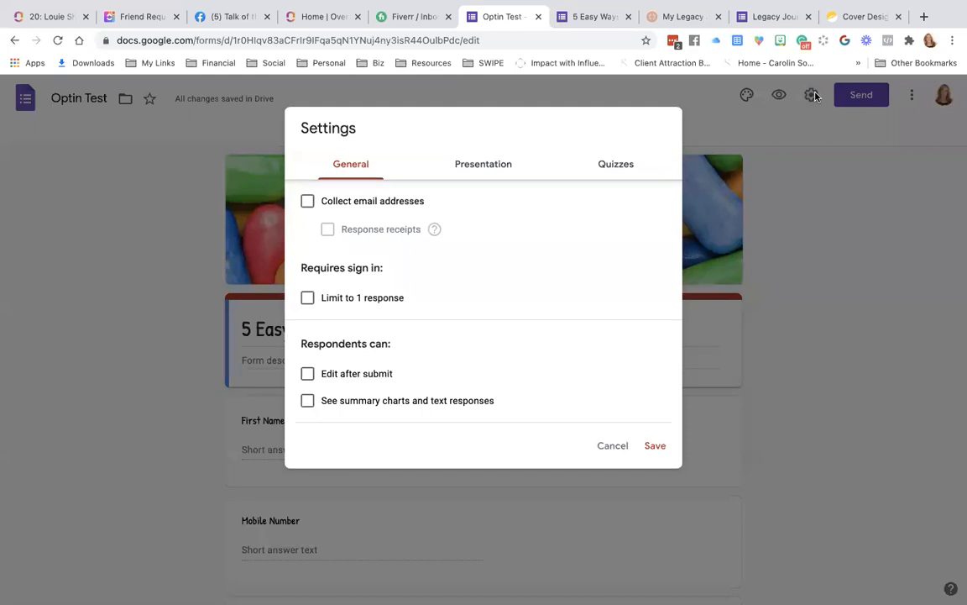
click(307, 203)
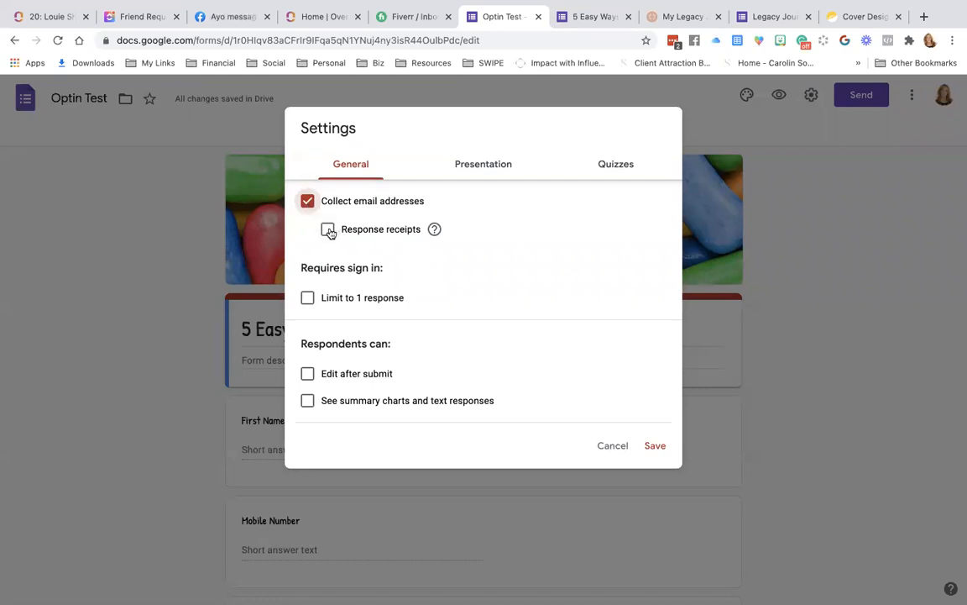
click(329, 229)
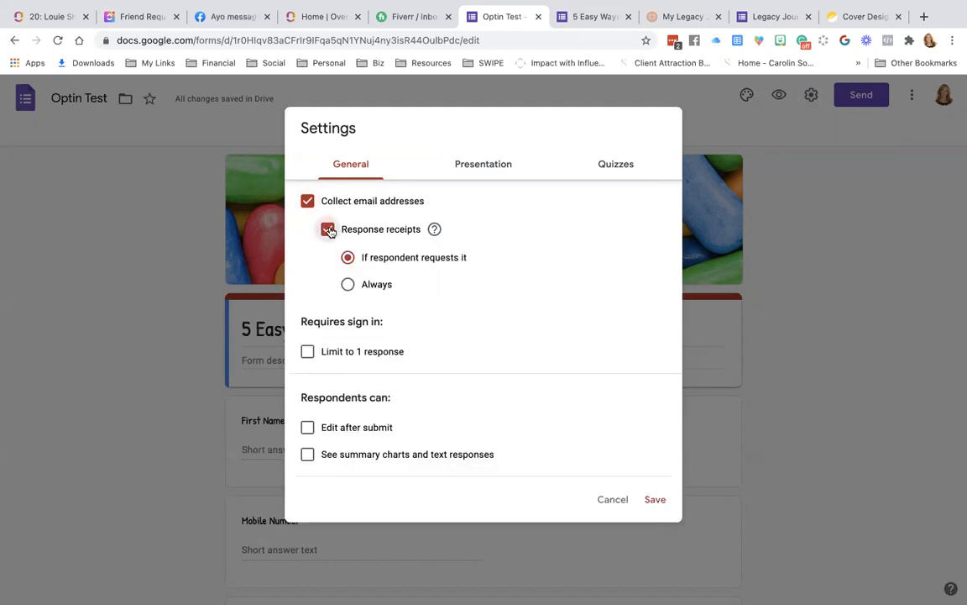
click(351, 285)
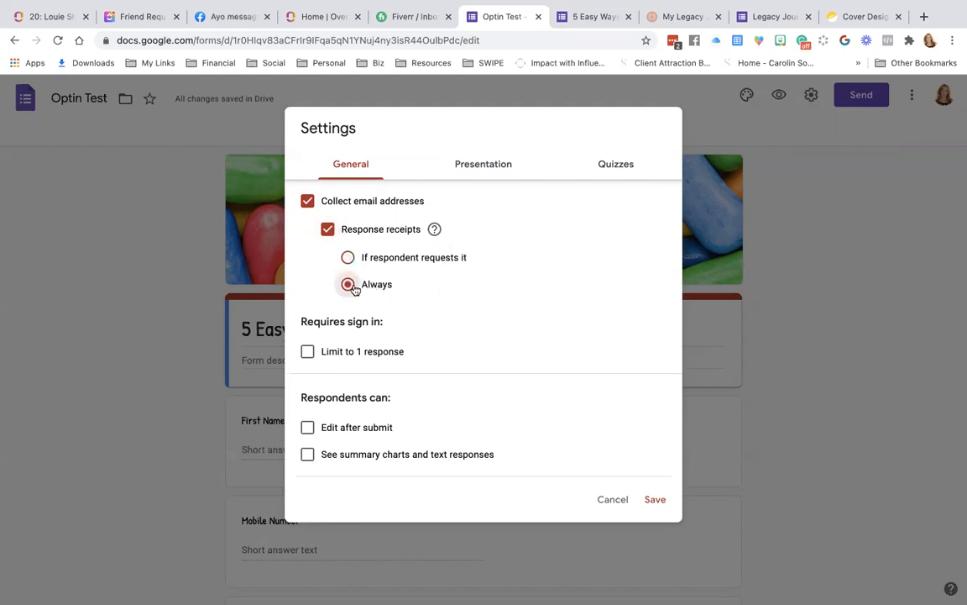
click(308, 352)
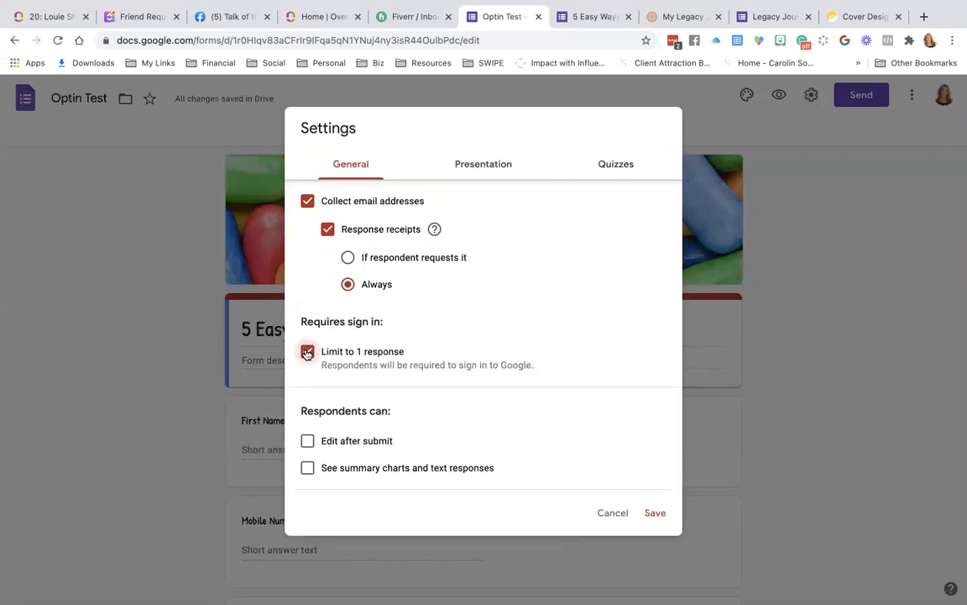
click(307, 441)
click(308, 442)
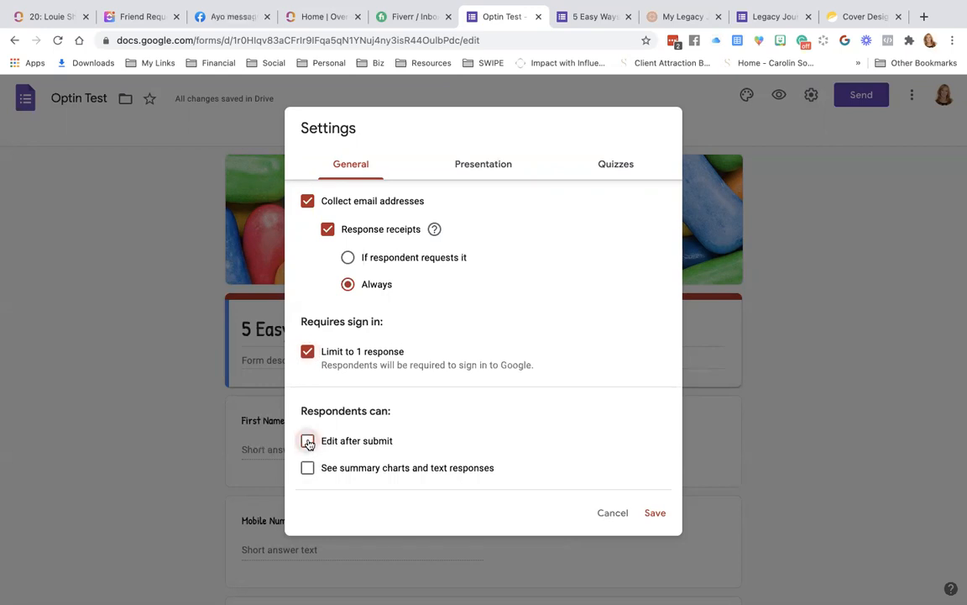
click(307, 443)
click(309, 469)
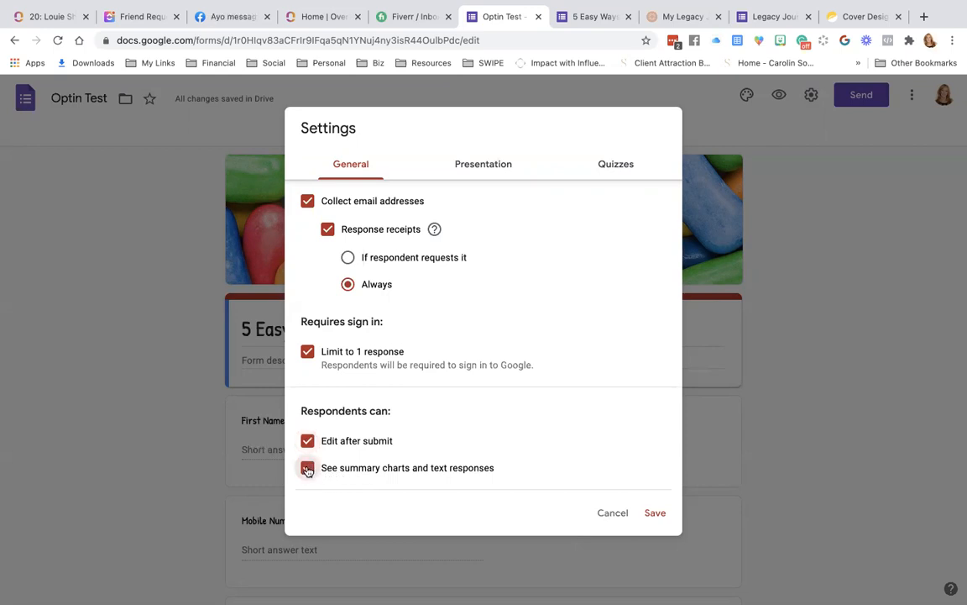
click(500, 171)
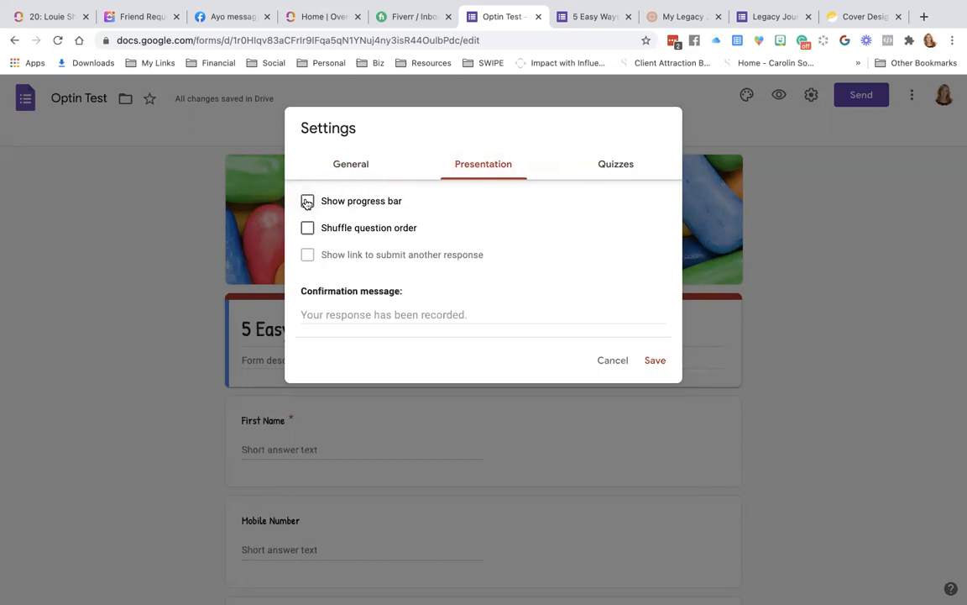
click(616, 167)
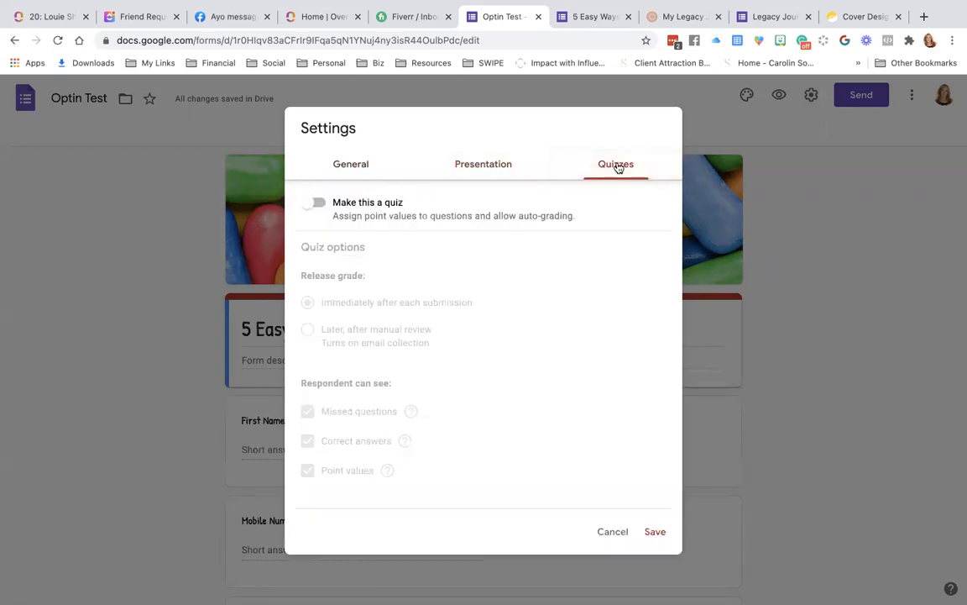
click(658, 534)
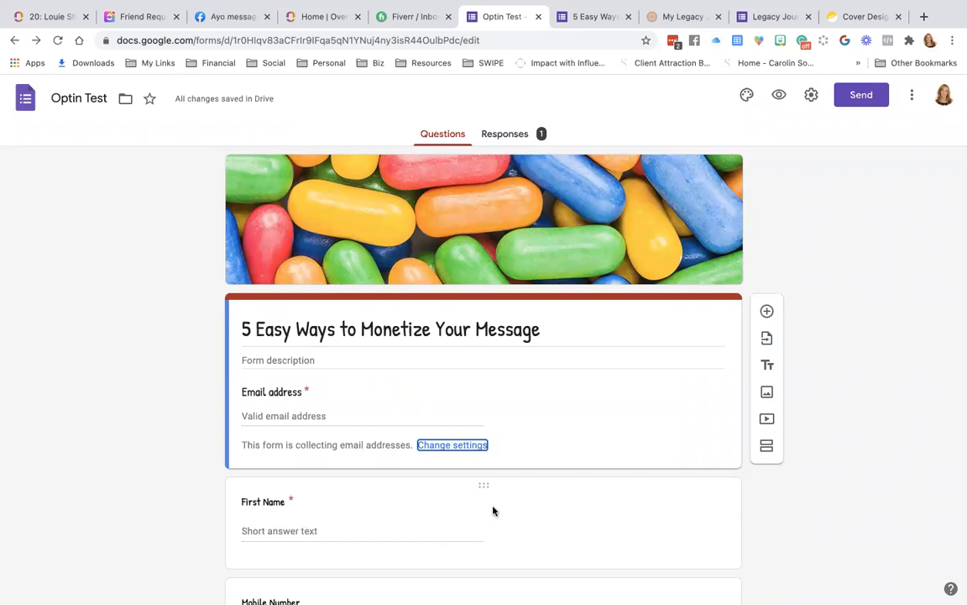
Reload the form's confirmation page and start another response.
click(593, 16)
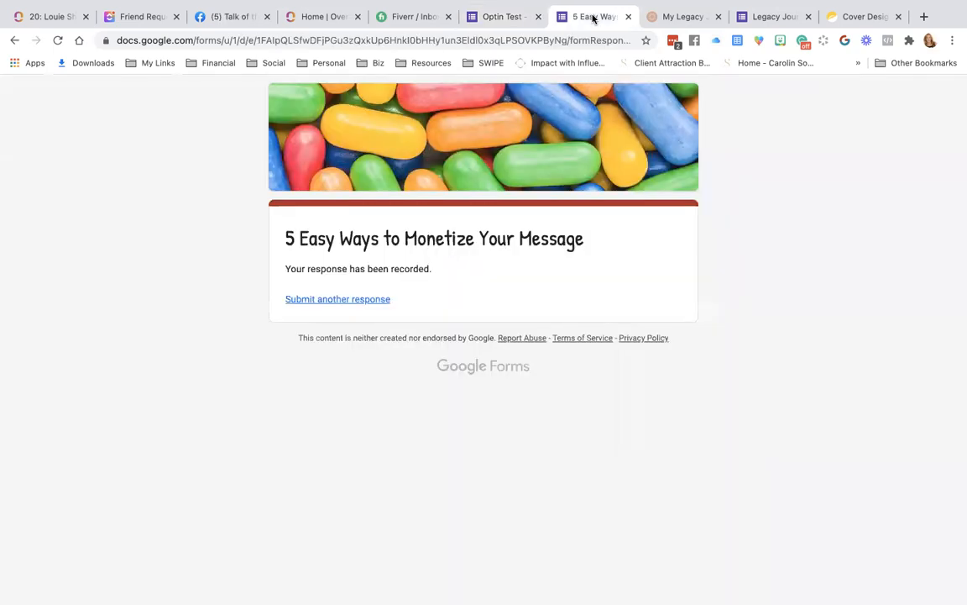
click(57, 41)
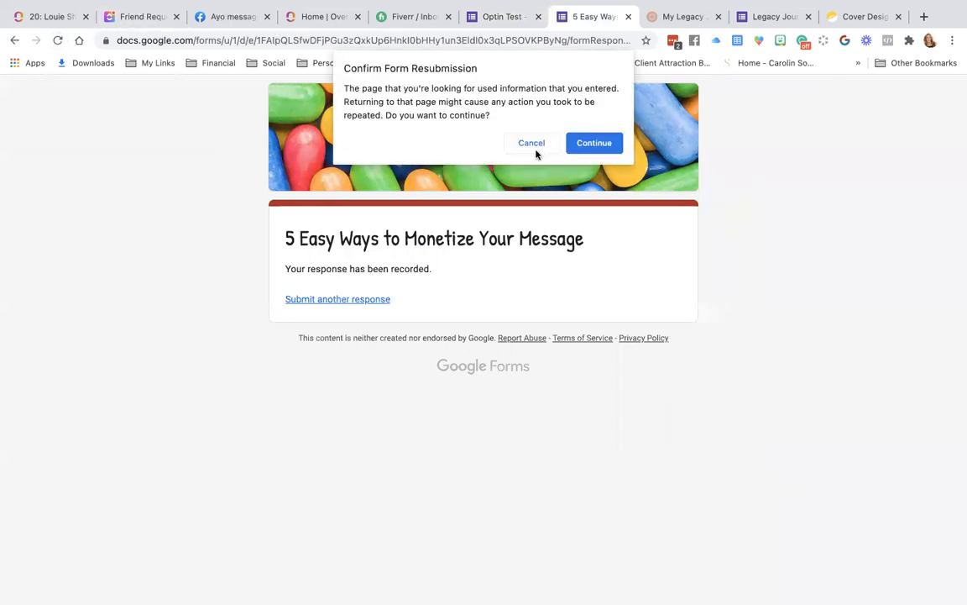
click(543, 145)
click(340, 299)
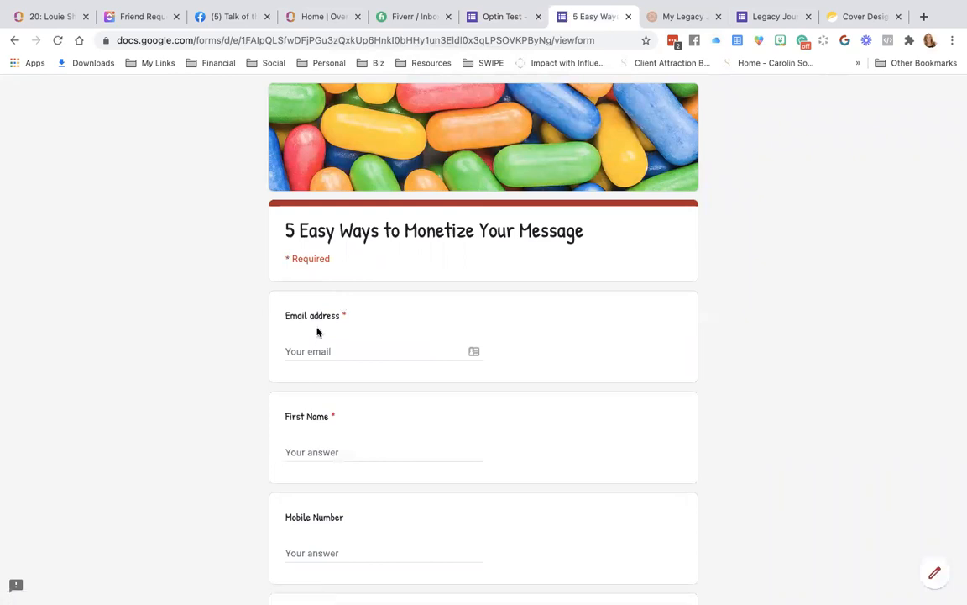
Enter the respondent's email, first name and mobile number, choose 'None of these apply', and submit.
click(298, 342)
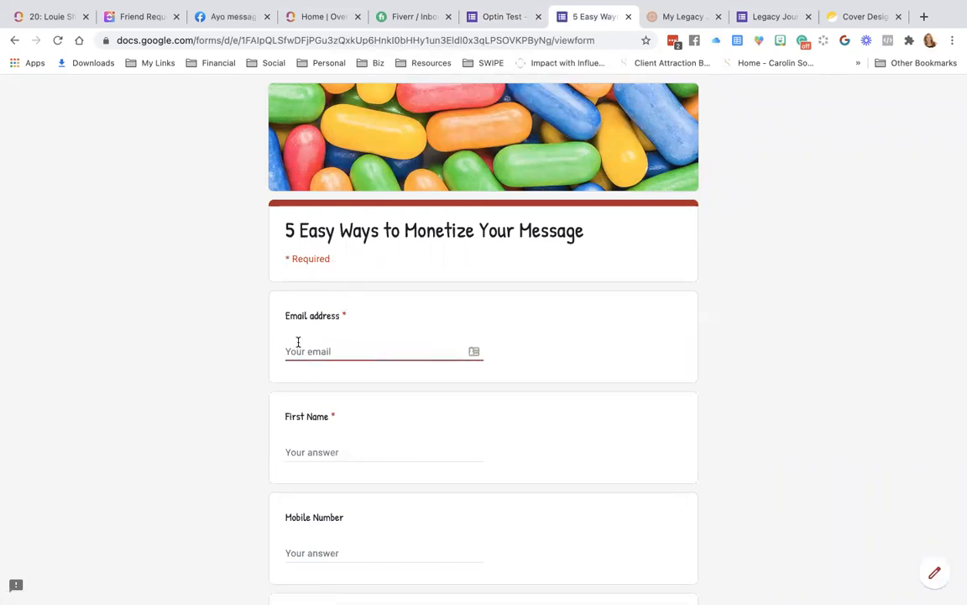
click(286, 452)
text(Candy)
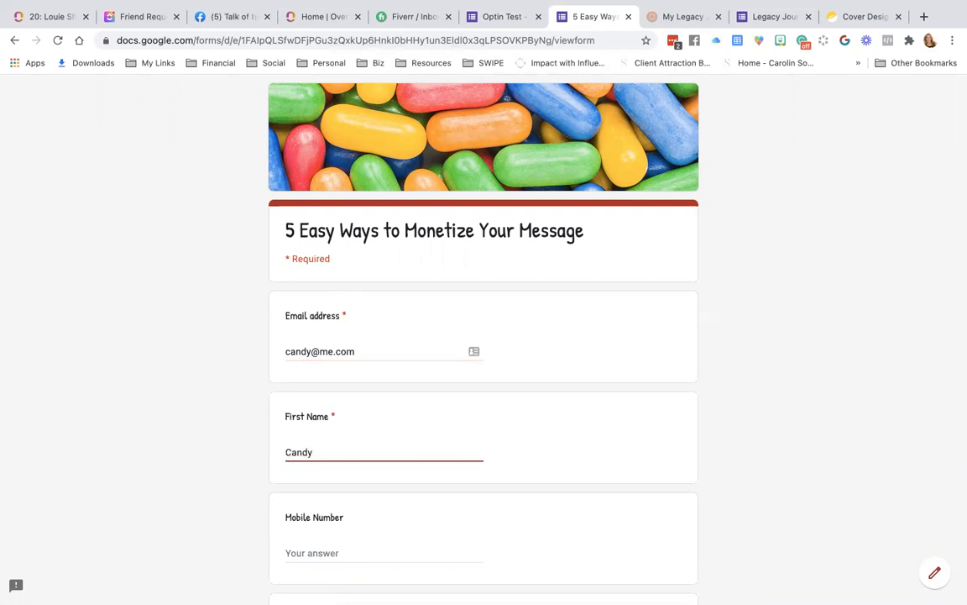
key(Tab)
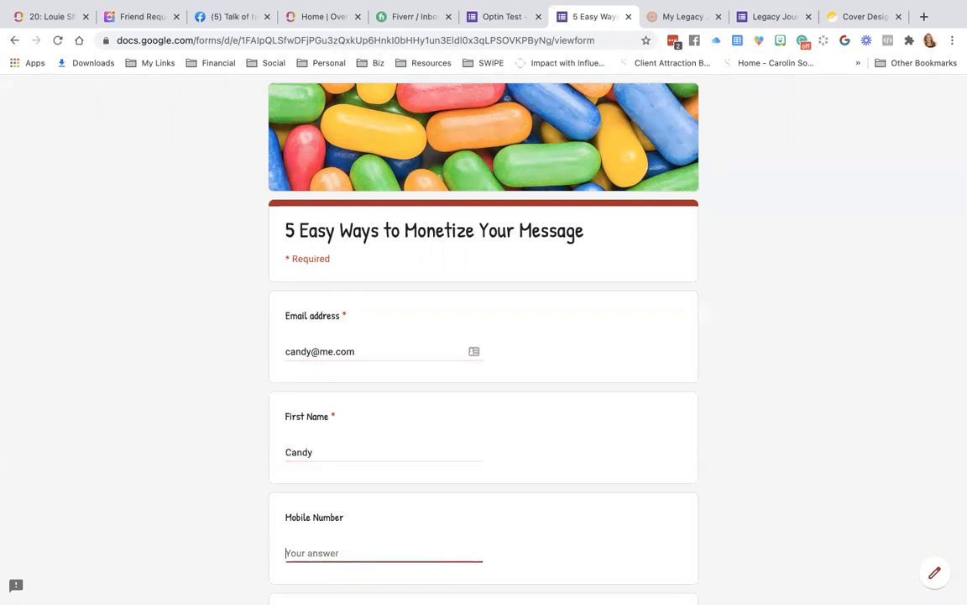
text(666)
key(Tab)
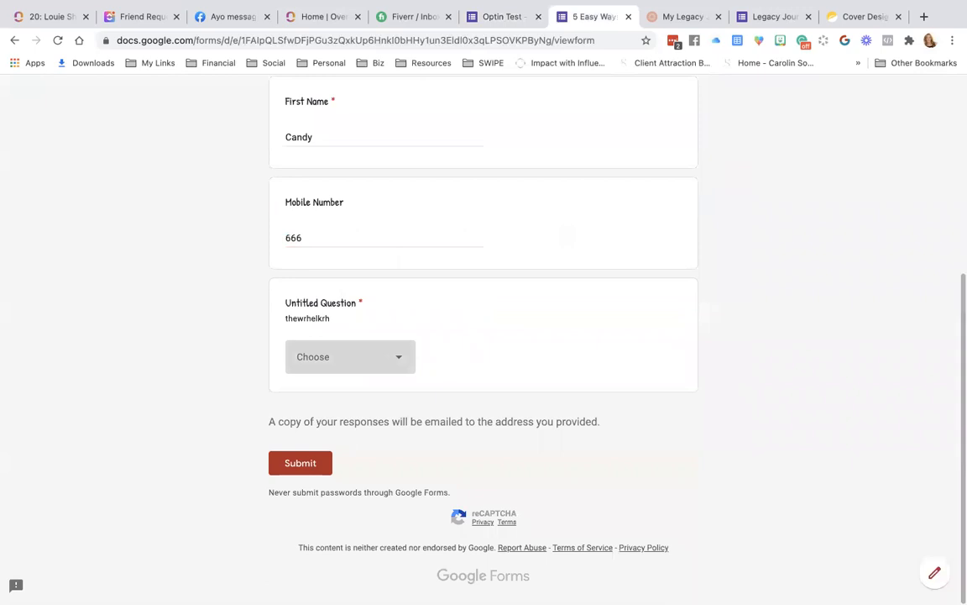
click(314, 357)
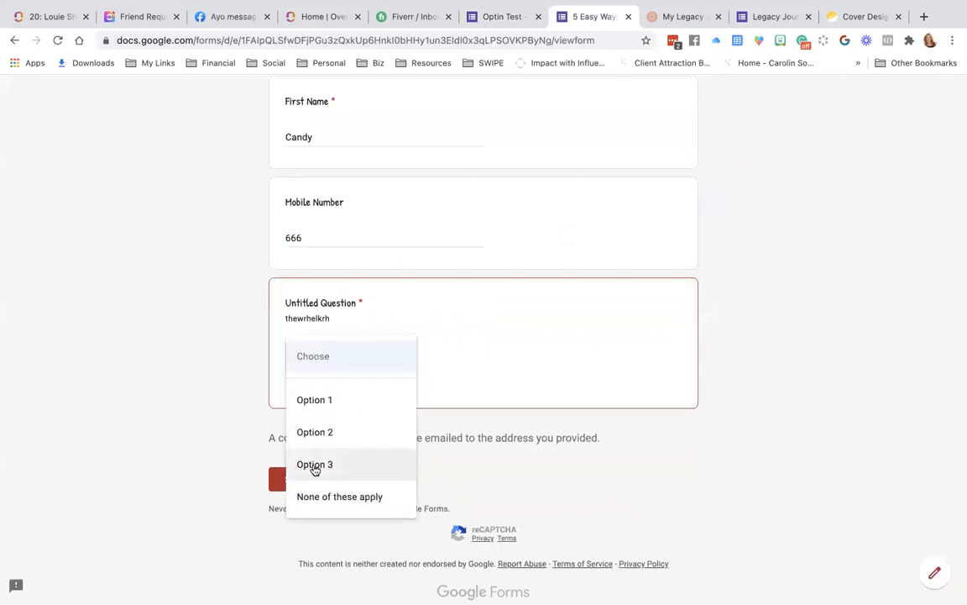
click(319, 496)
click(300, 464)
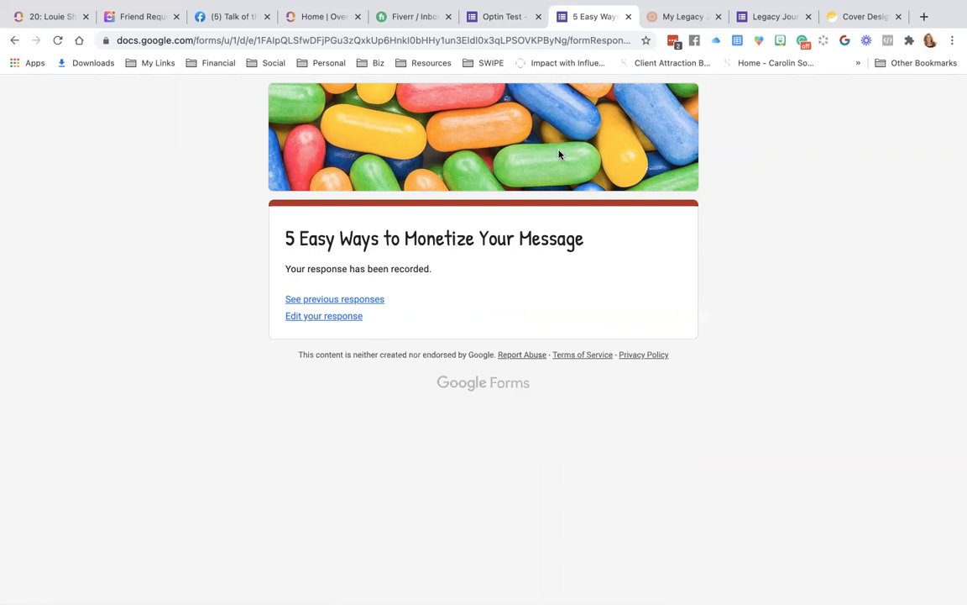
Review the Optin Test Responses summary of 2 responses and open its three-dot options menu.
click(507, 18)
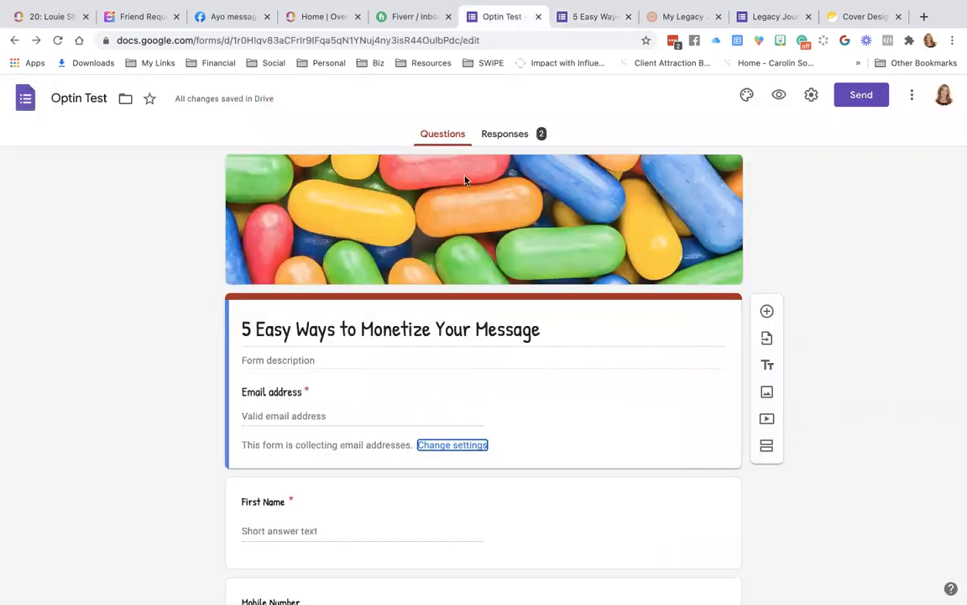
click(512, 133)
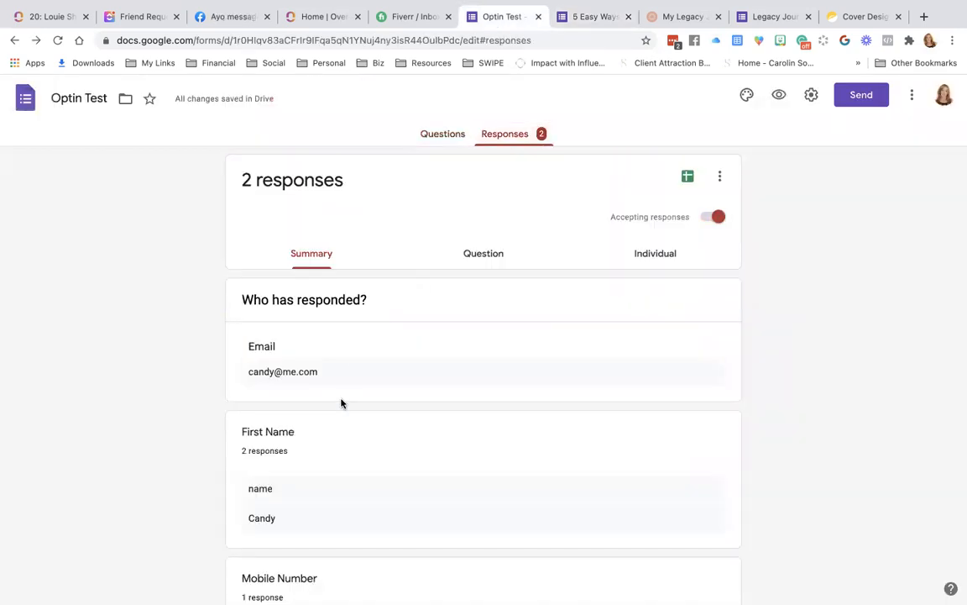
scroll(341, 403, down, 5)
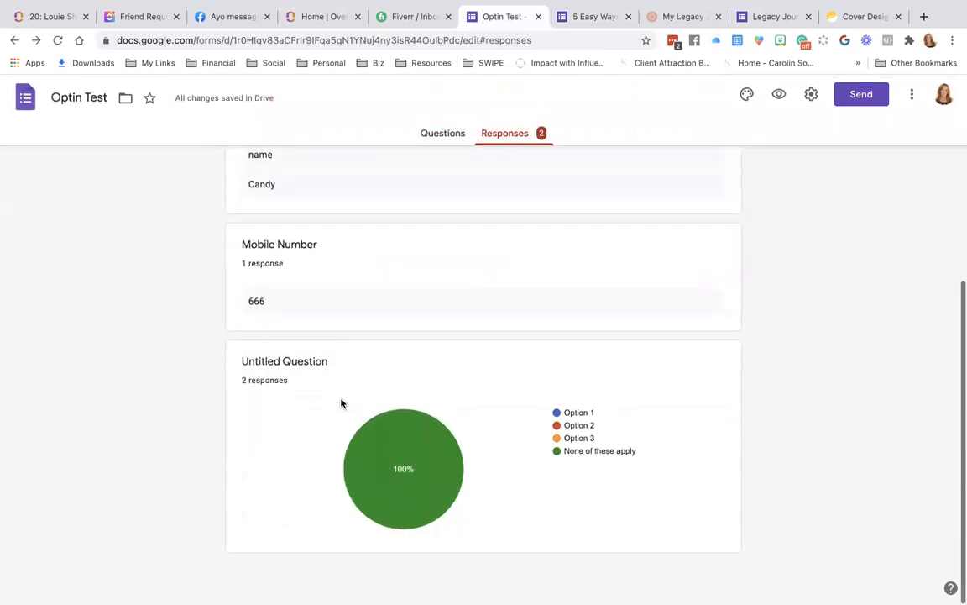
scroll(341, 403, up, 5)
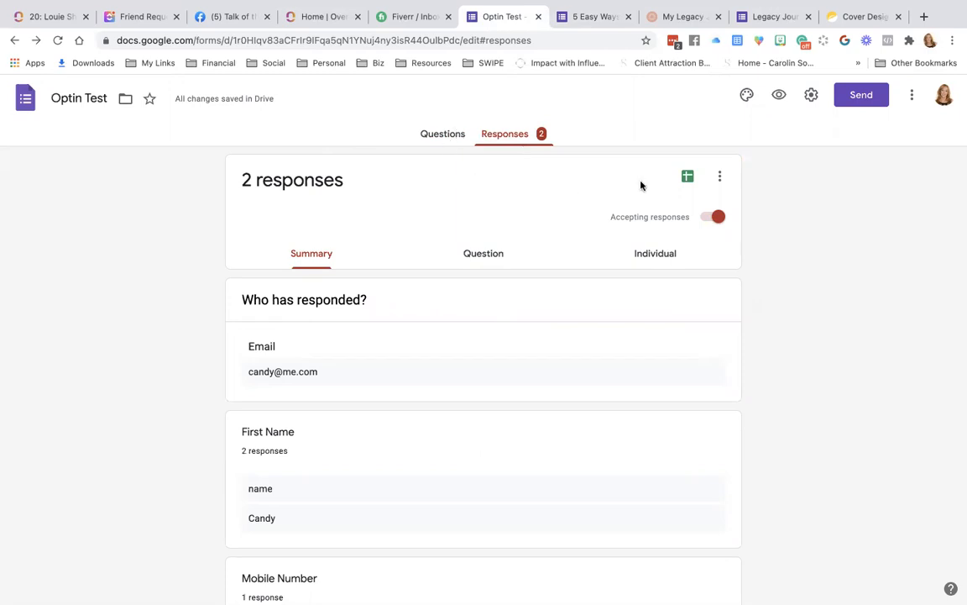
click(720, 177)
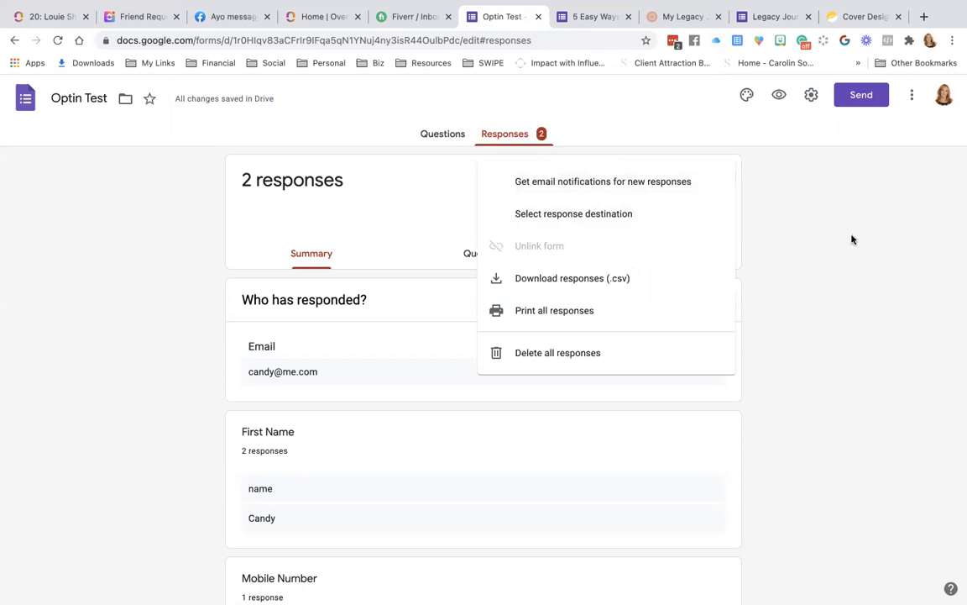
Create a new linked spreadsheet named 'Optin Test (Responses)' for the form's responses.
click(635, 220)
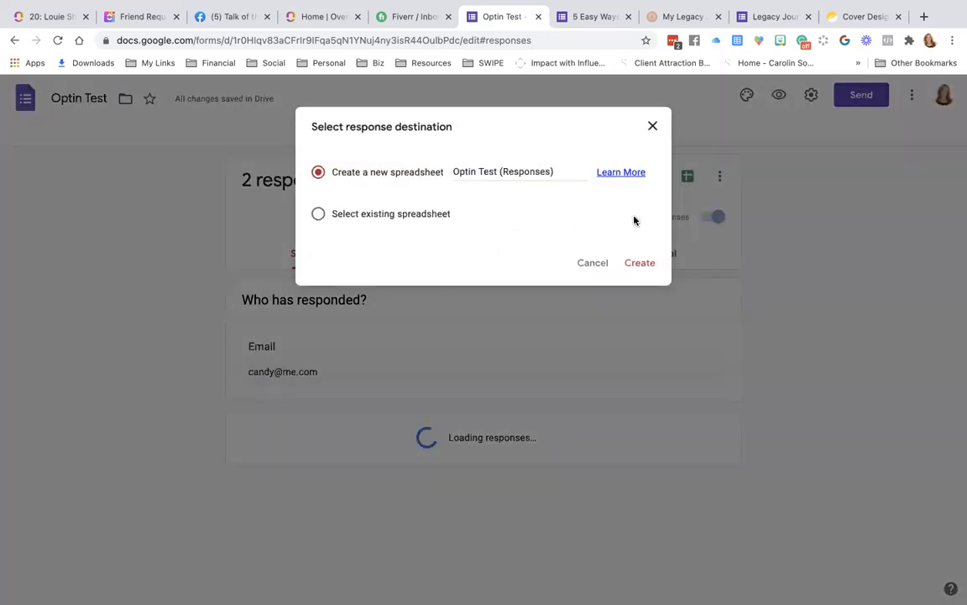
click(595, 265)
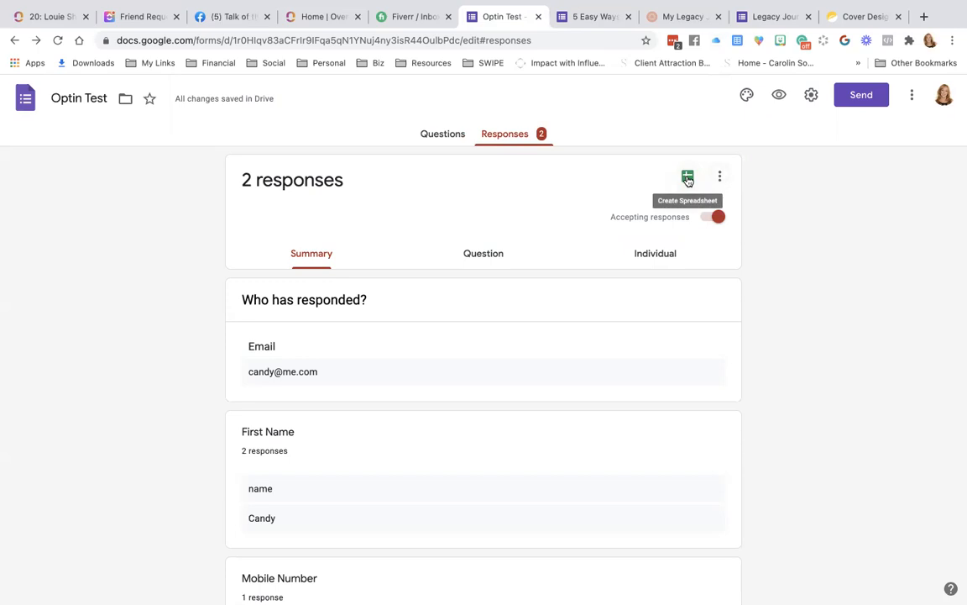
click(688, 177)
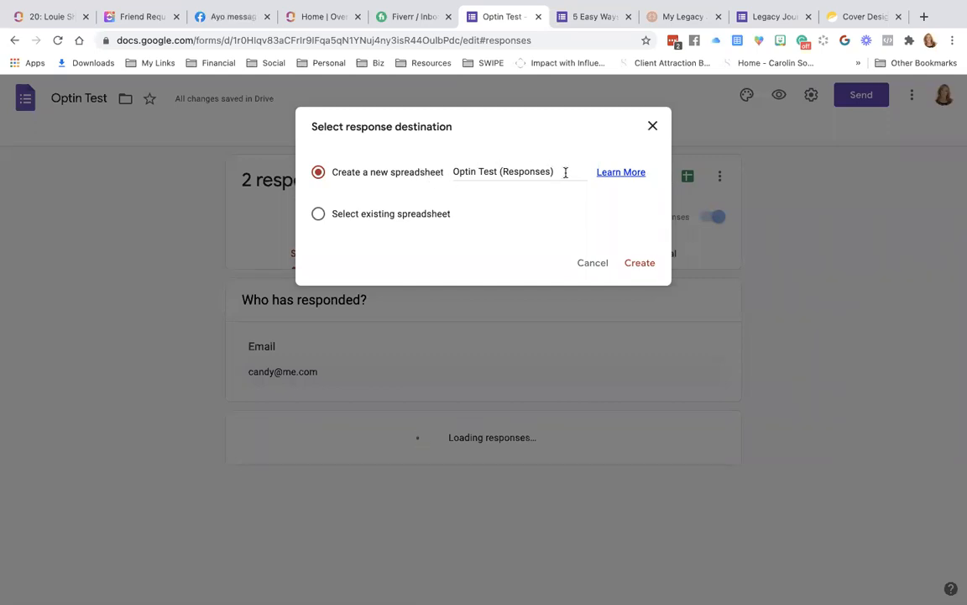
click(319, 216)
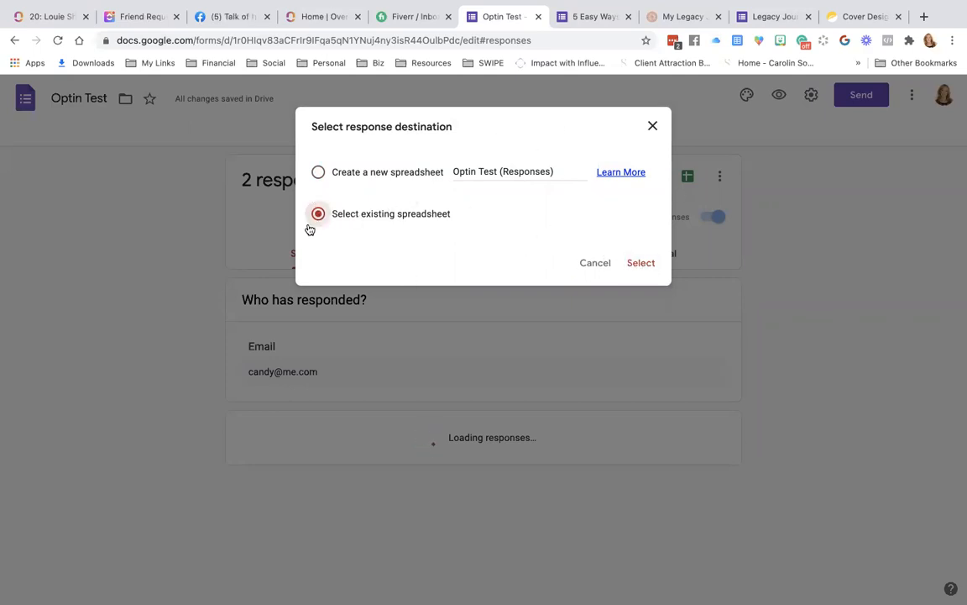
click(320, 173)
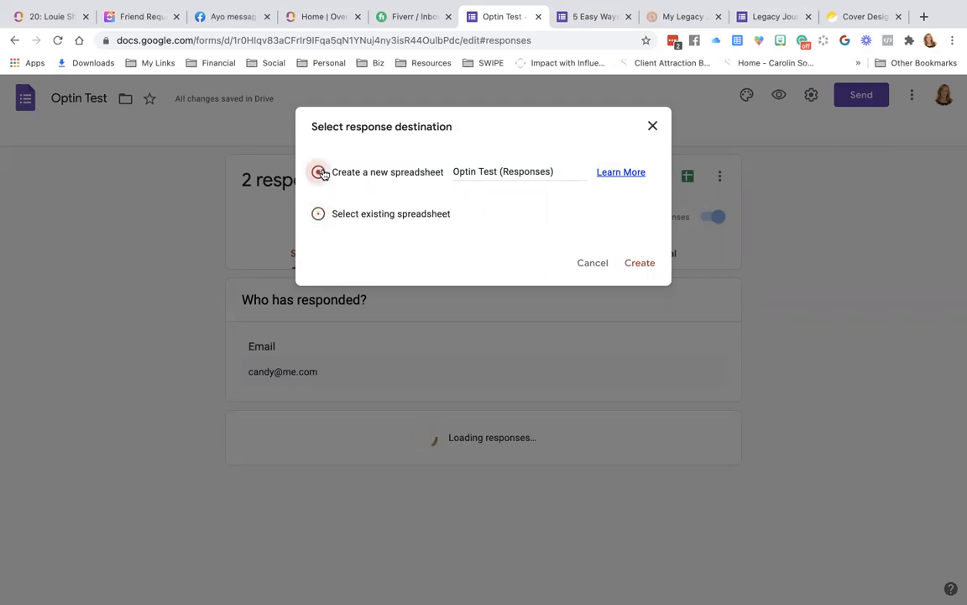
click(563, 172)
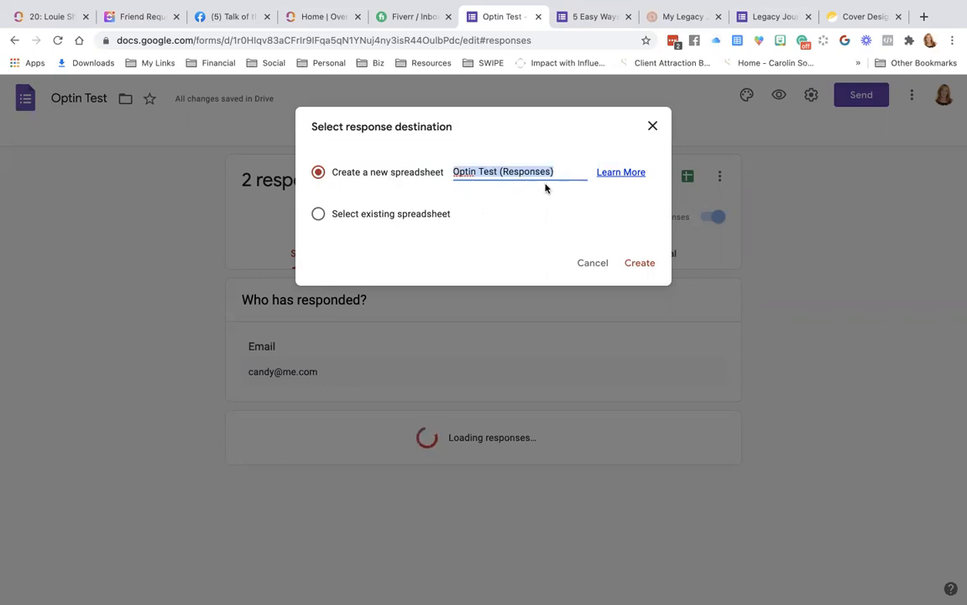
click(633, 263)
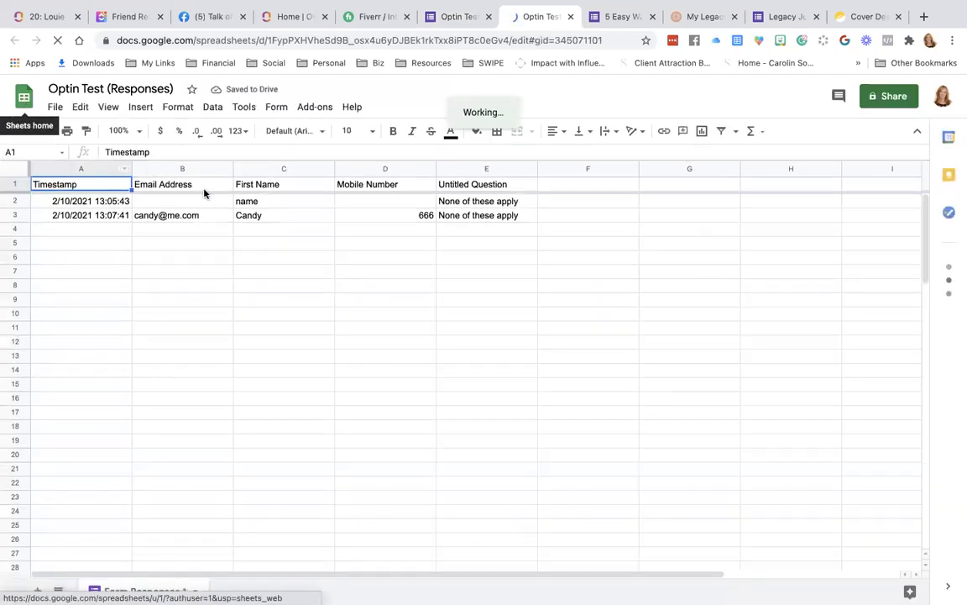
Visit the Google Sheets home list, then return to the Optin Test form tab.
click(24, 98)
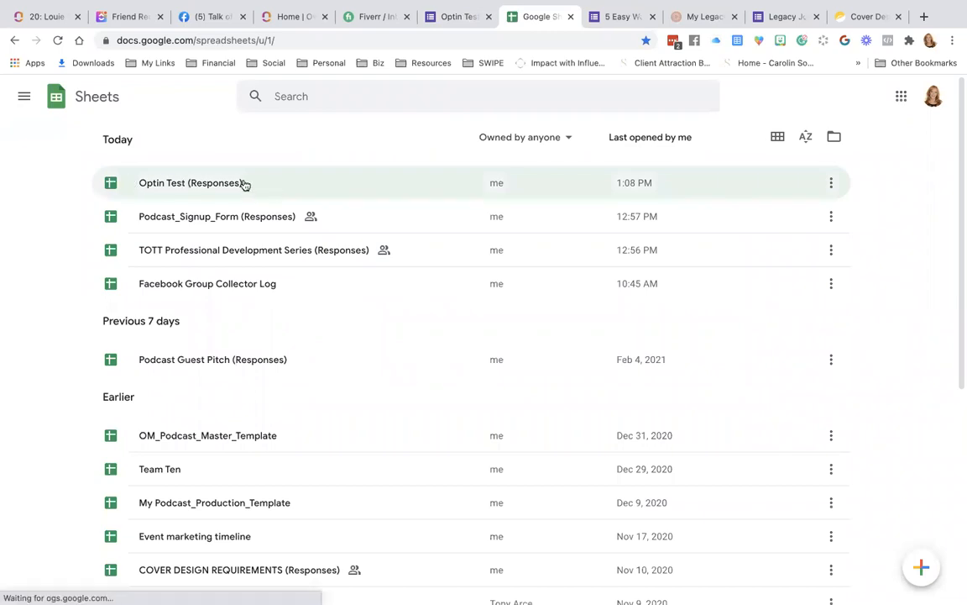
click(453, 16)
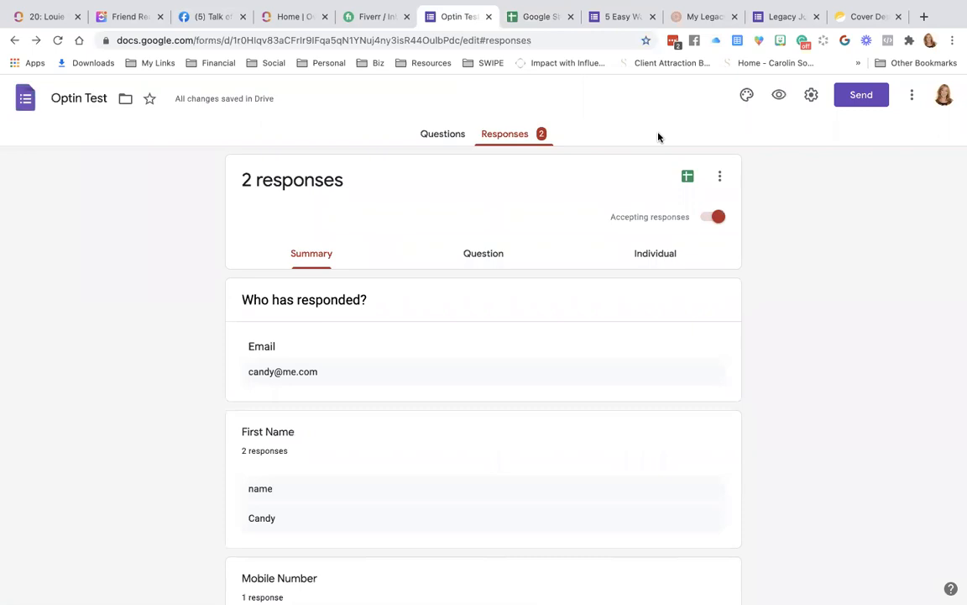
Return to the Forms home list with Optin Test first, then switch to the Cover Design Requirements page.
click(26, 98)
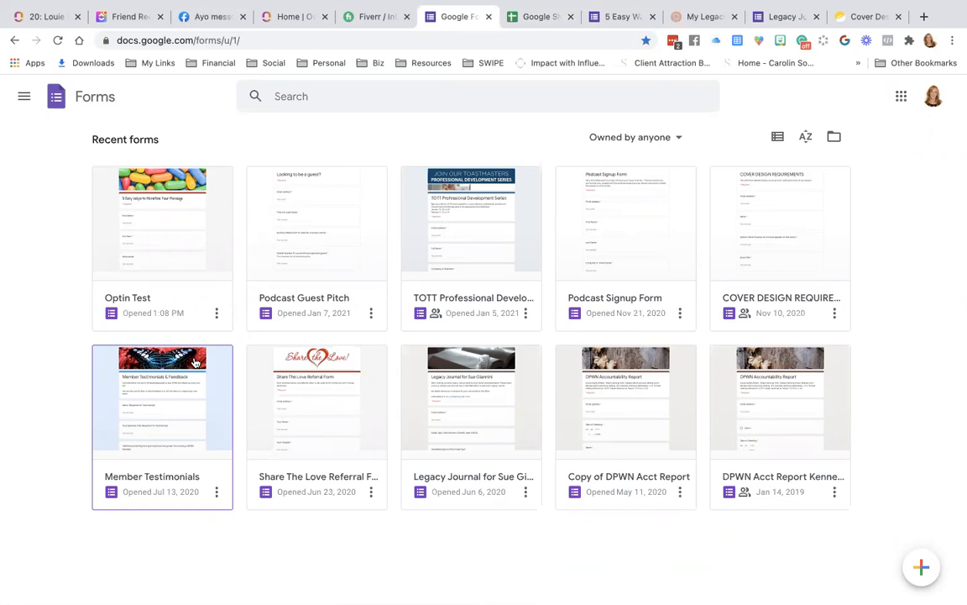
click(844, 16)
scroll(330, 339, down, 5)
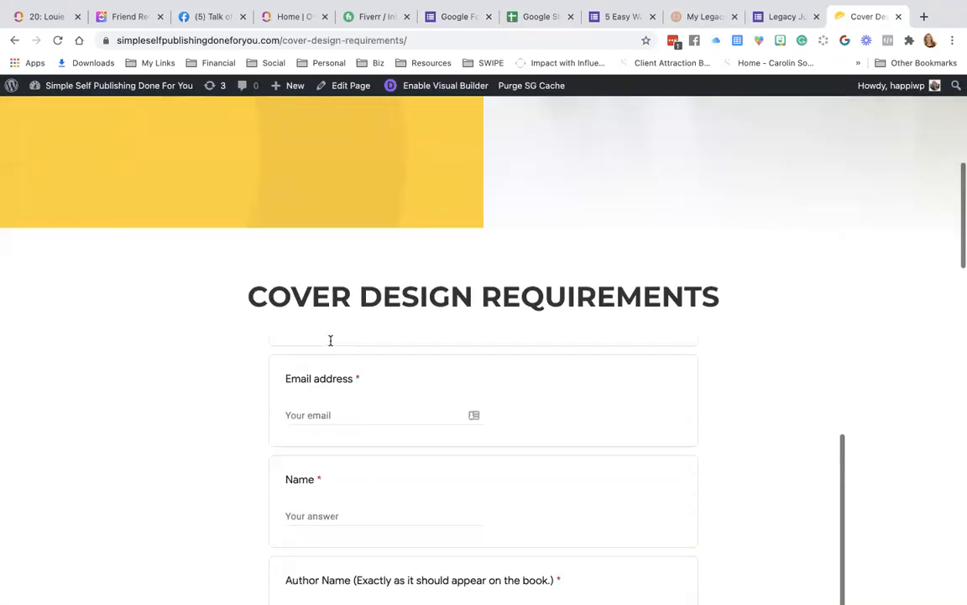
scroll(61, 402, down, 6)
scroll(61, 402, down, 15)
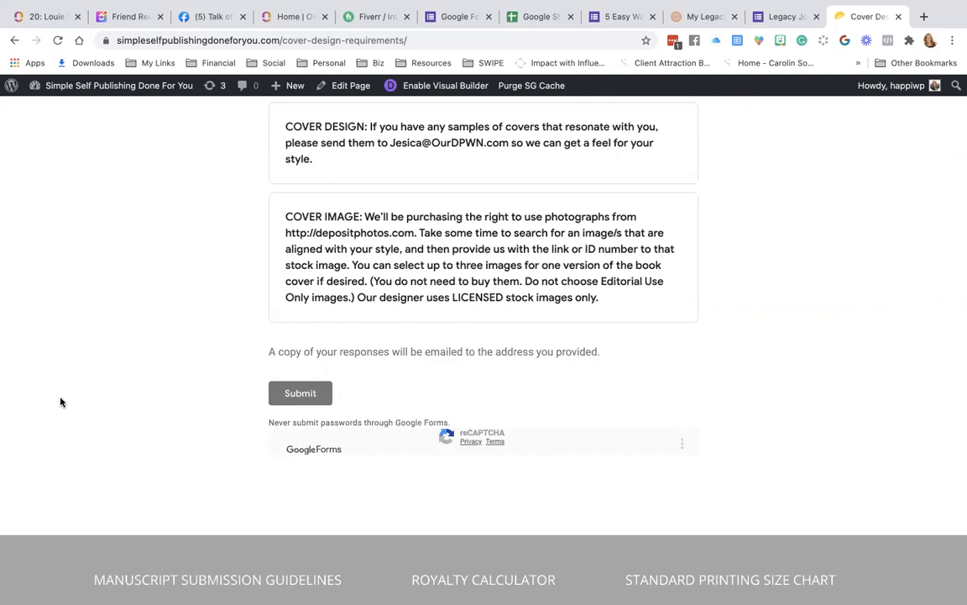
scroll(60, 401, up, 20)
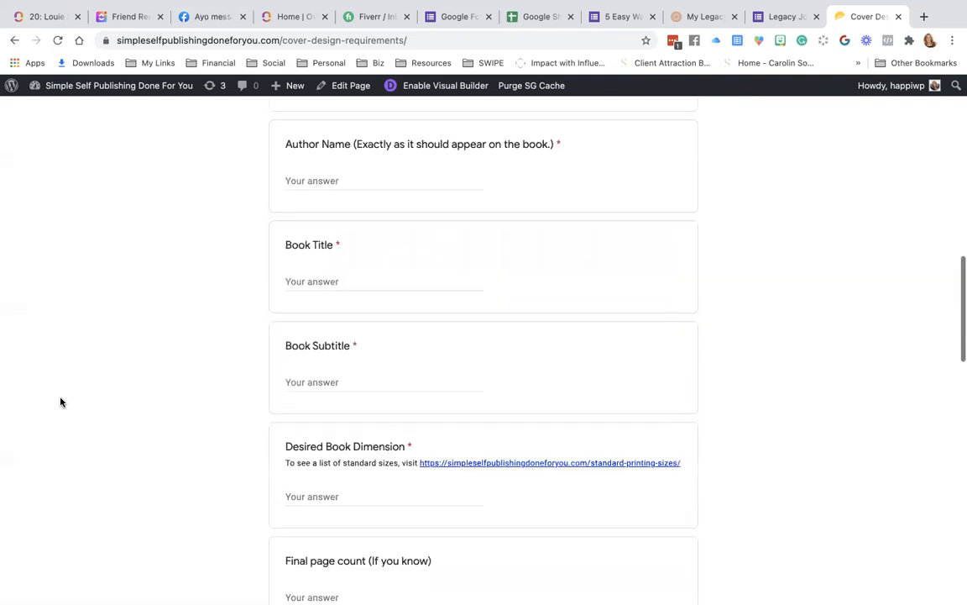
mouse_move(579, 580)
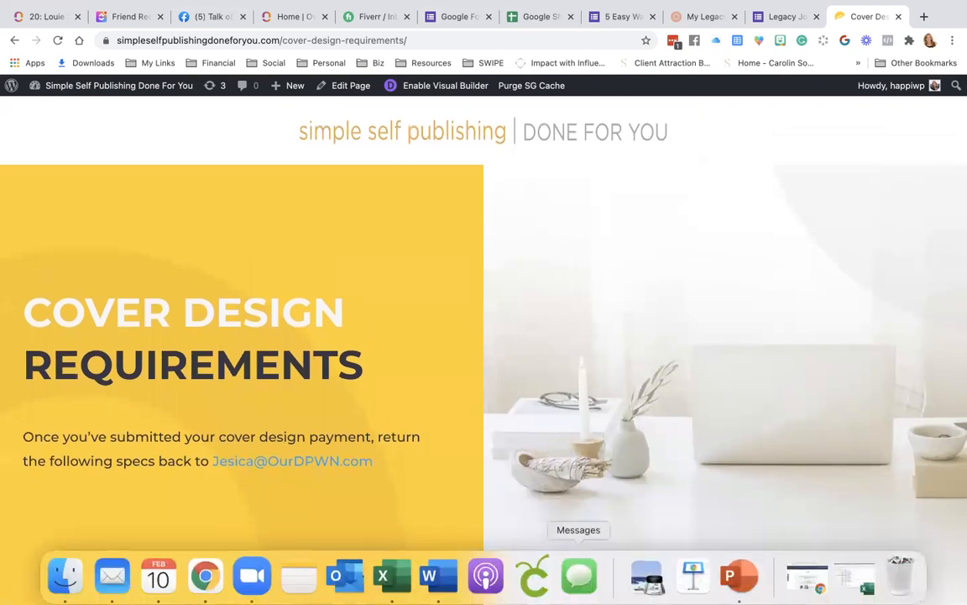